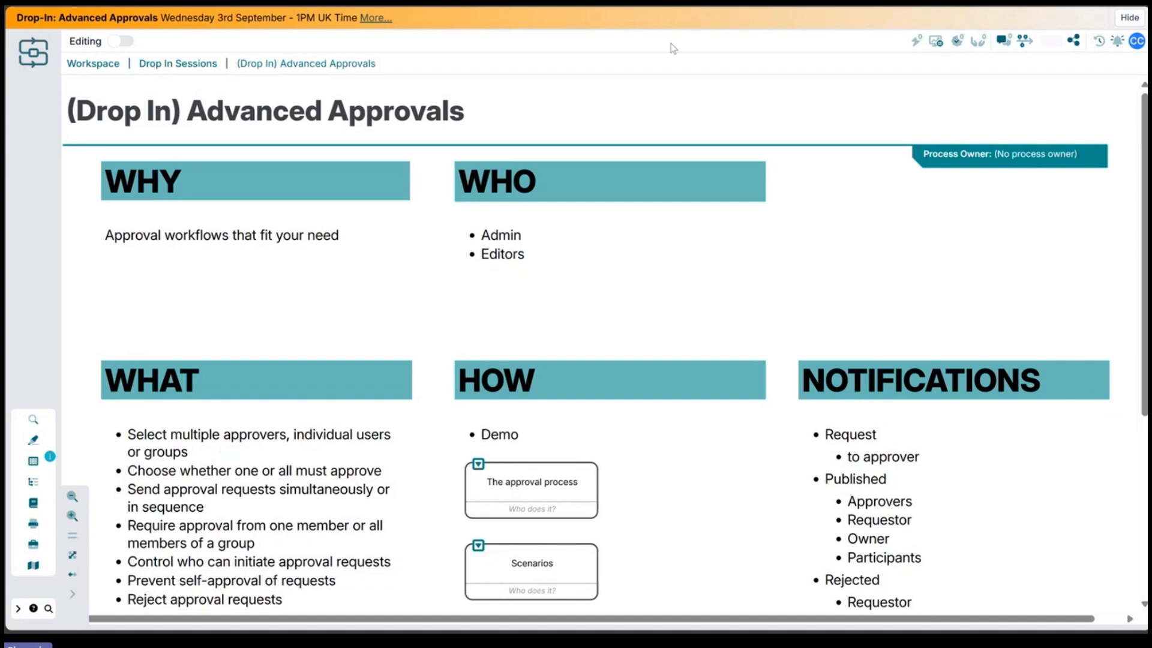
# Step: Open the approval process sub-map from the HOW section and review its flow diagram
pyautogui.moveTo(753, 298); pyautogui.dragTo(749, 248)
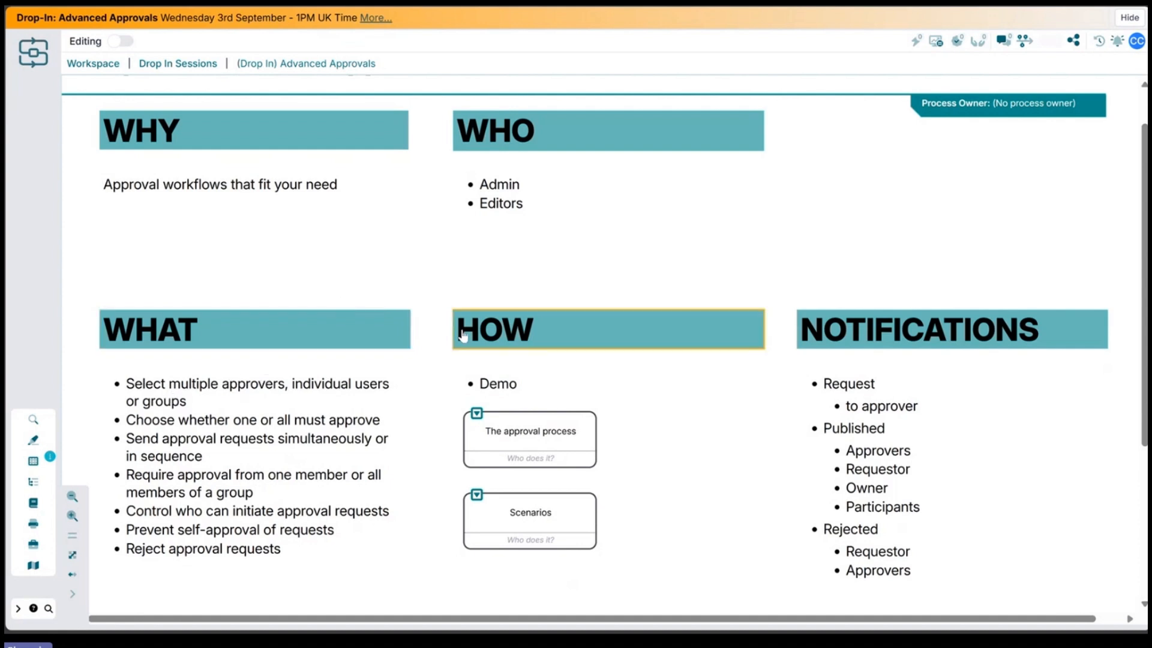
pyautogui.click(476, 415)
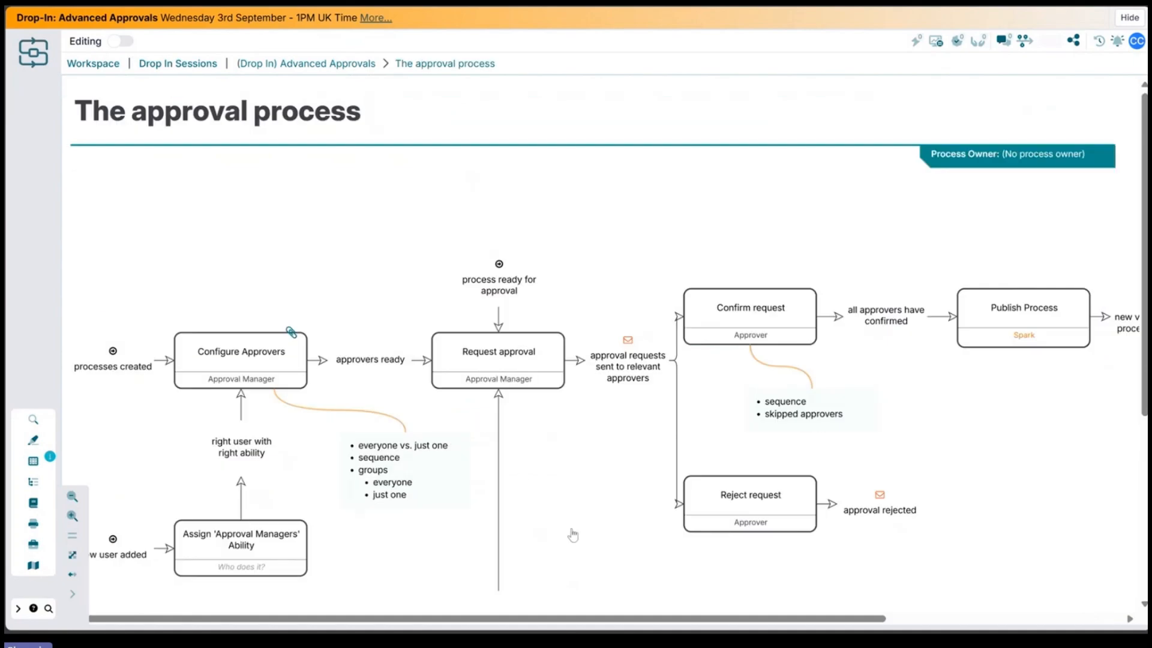
pyautogui.scroll(-3, 571, 531)
pyautogui.moveTo(608, 395)
pyautogui.mouseDown()
pyautogui.moveTo(618, 386)
pyautogui.moveTo(618, 408)
pyautogui.mouseUp()
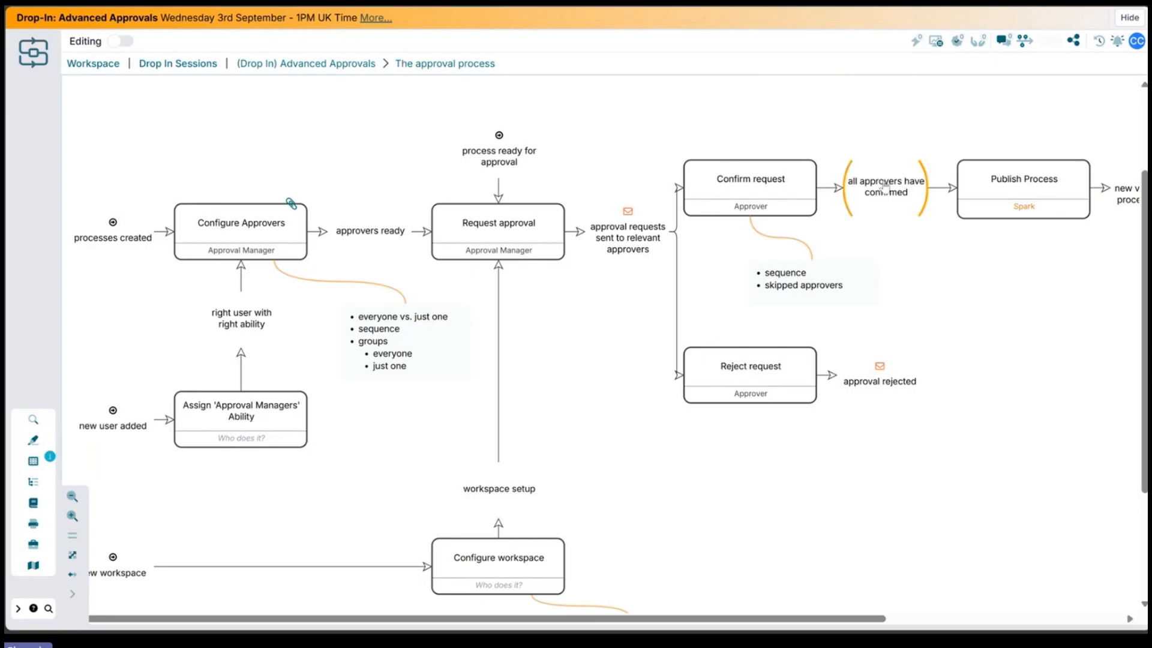
pyautogui.moveTo(1040, 264)
pyautogui.mouseDown()
pyautogui.moveTo(985, 268)
pyautogui.moveTo(1049, 252)
pyautogui.mouseUp()
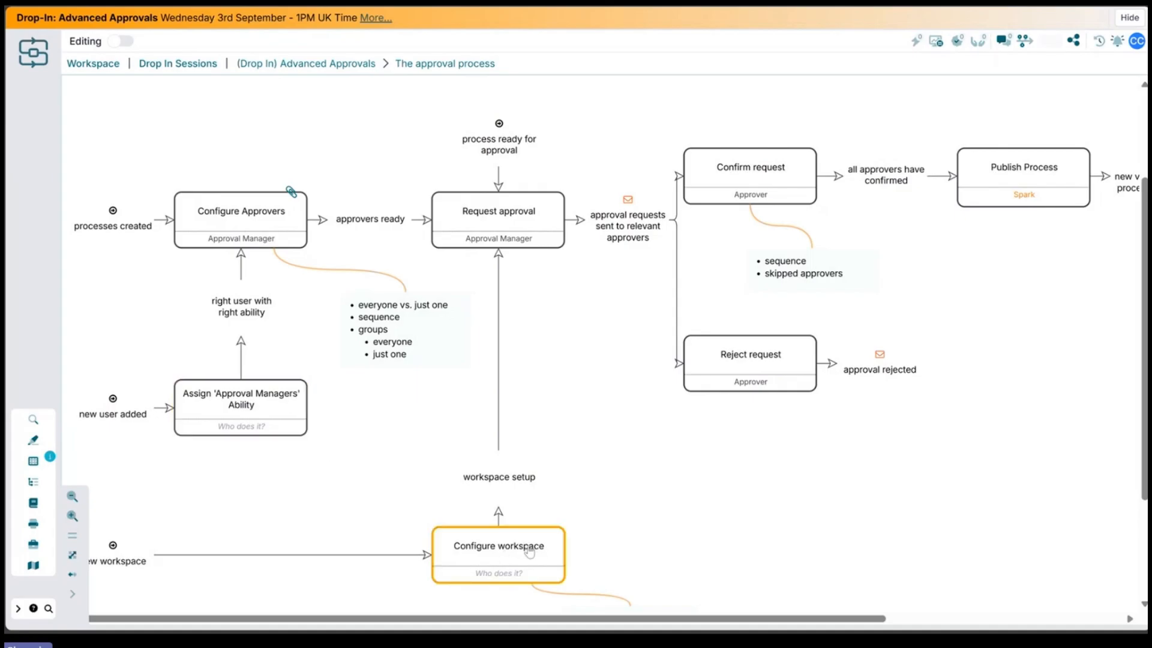
# Step: Go back to the workspace and open Abilities Management from the workspace administration
pyautogui.click(94, 69)
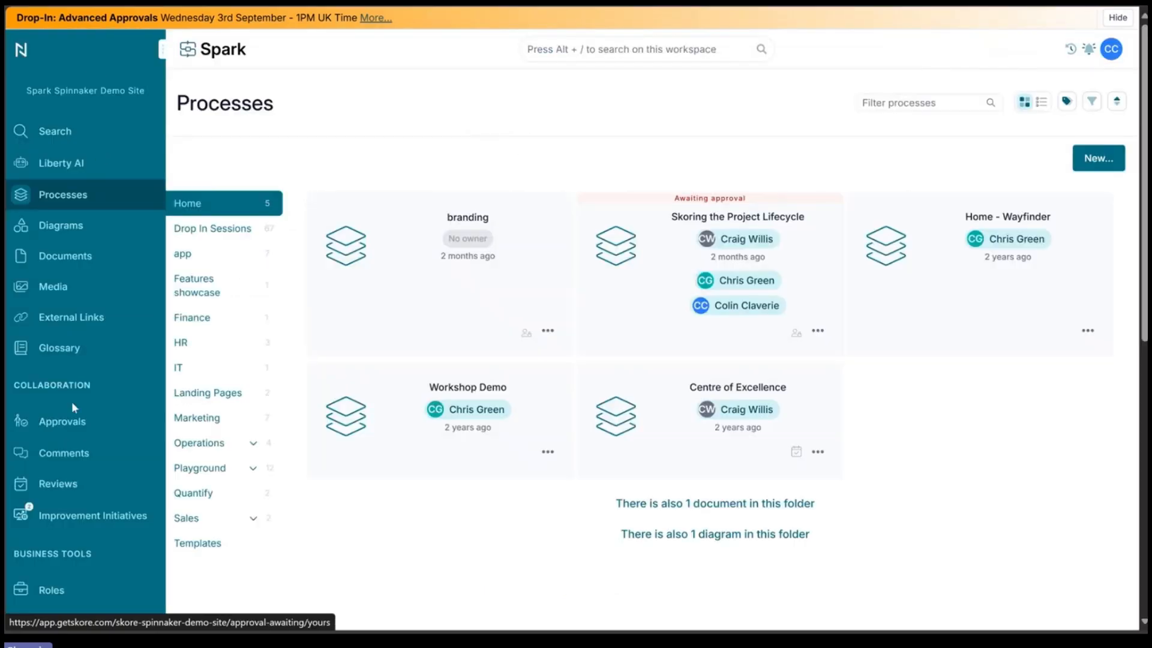
pyautogui.scroll(-5, 133, 381)
pyautogui.scroll(-4, 117, 338)
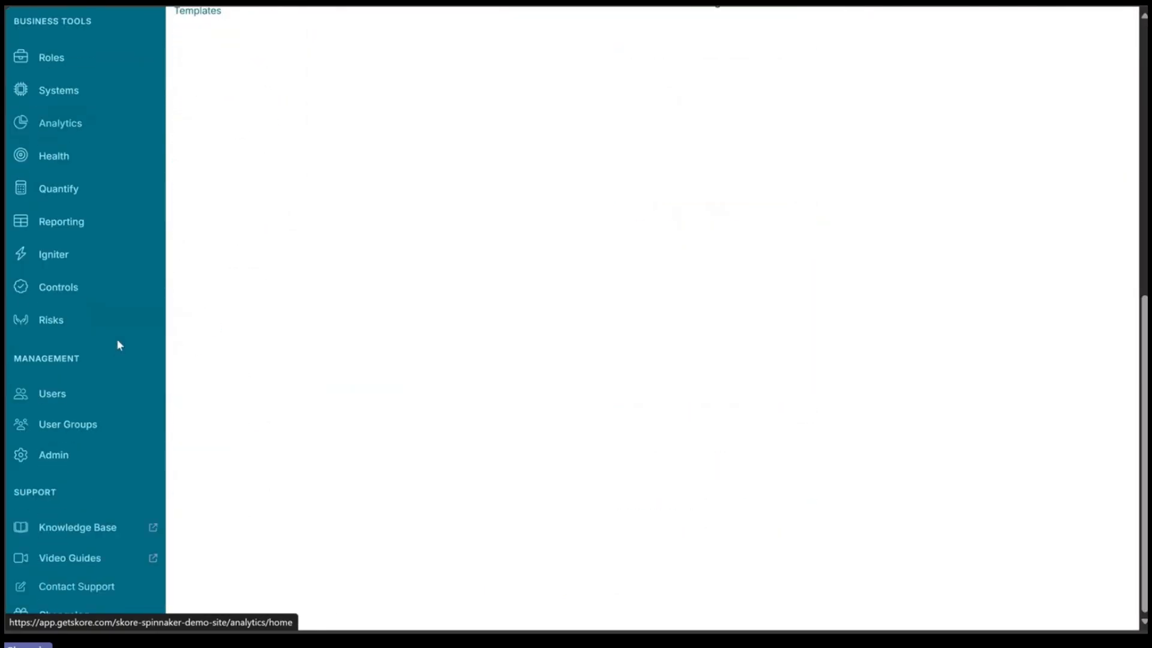
pyautogui.click(110, 463)
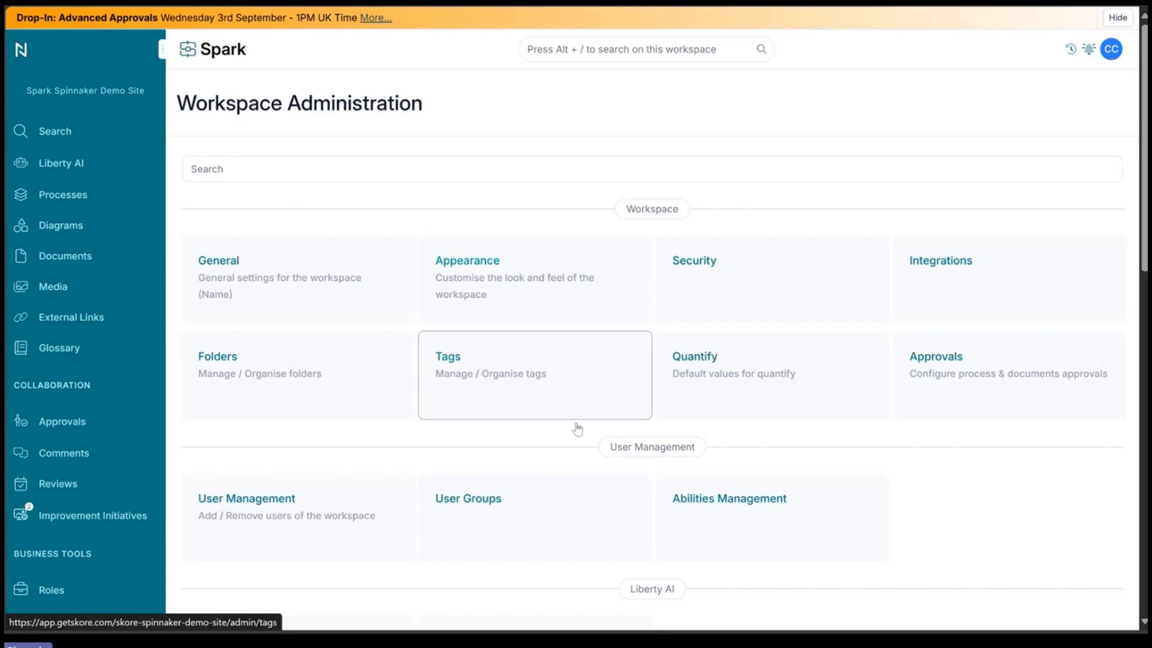
pyautogui.click(763, 514)
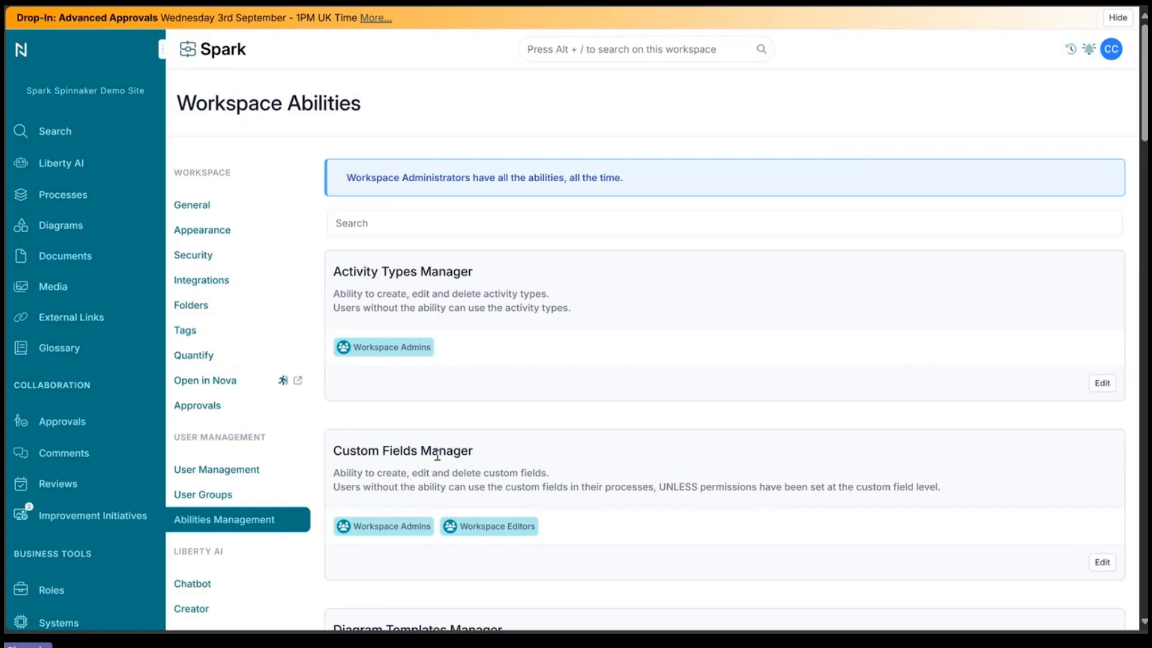
# Step: Review the listed workspace abilities such as Diagram Templates Manager
pyautogui.scroll(-3, 454, 445)
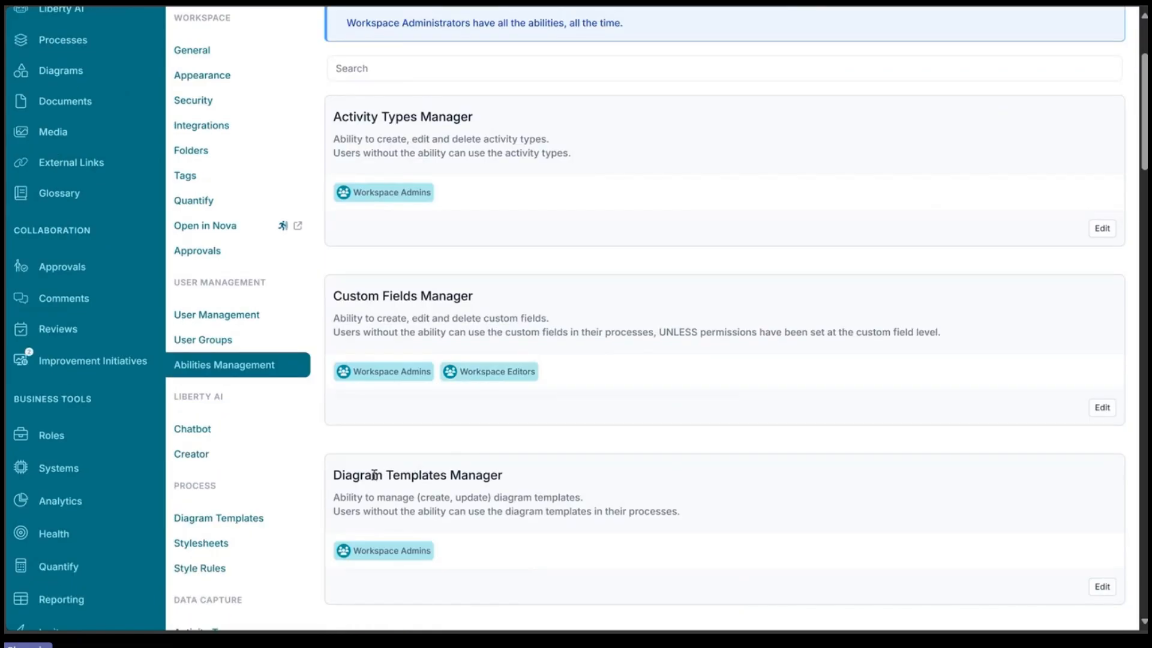
pyautogui.moveTo(345, 475); pyautogui.dragTo(483, 475)
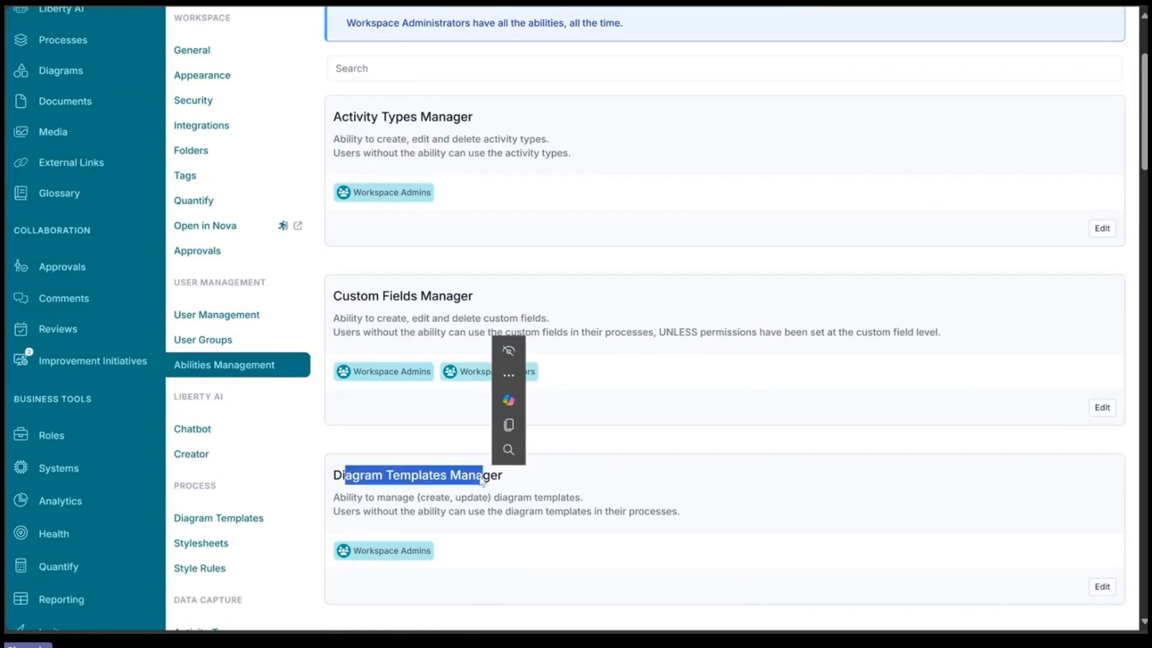
pyautogui.click(509, 483)
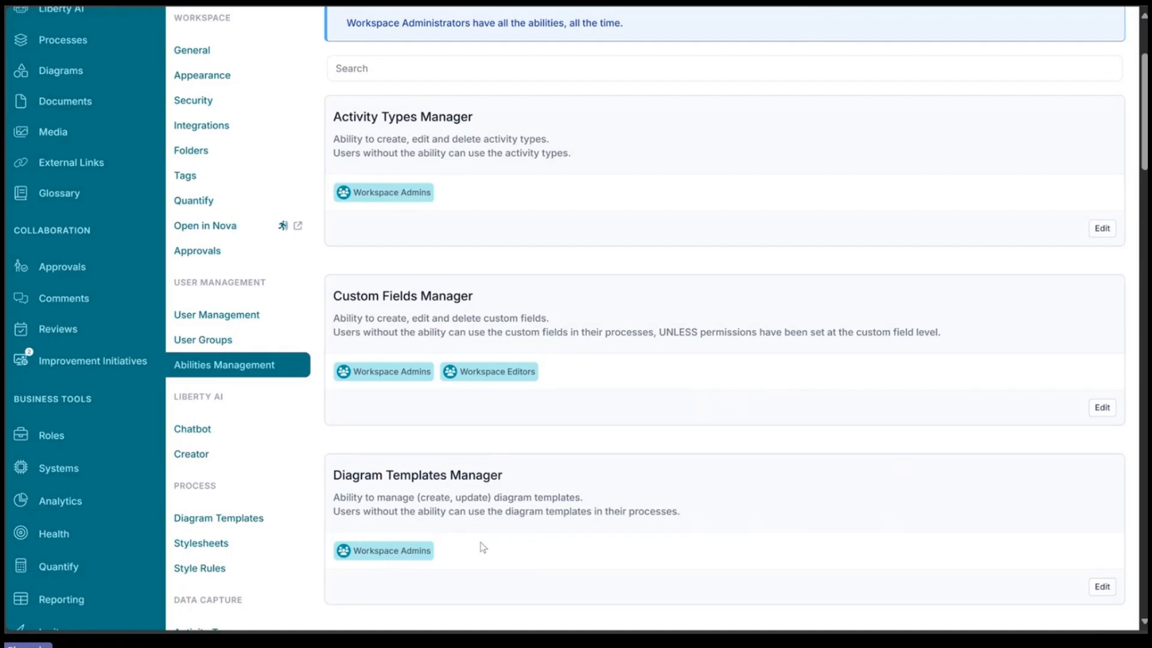
pyautogui.scroll(3, 498, 494)
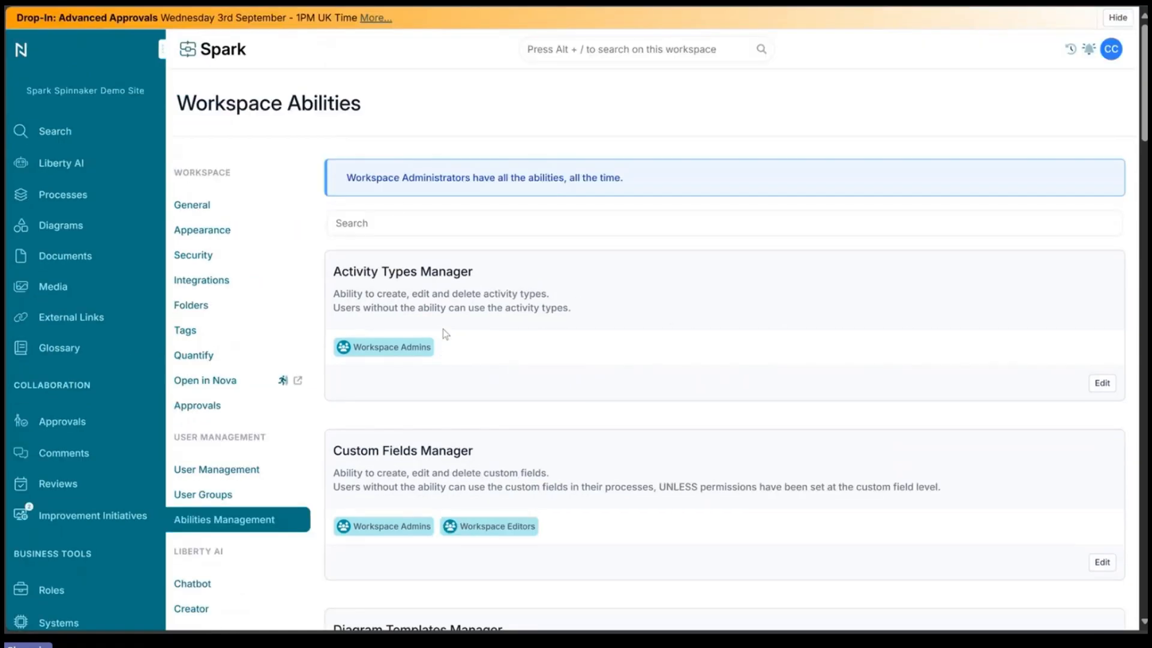
# Step: Search the workspace abilities for publi, then for appr
pyautogui.click(429, 223)
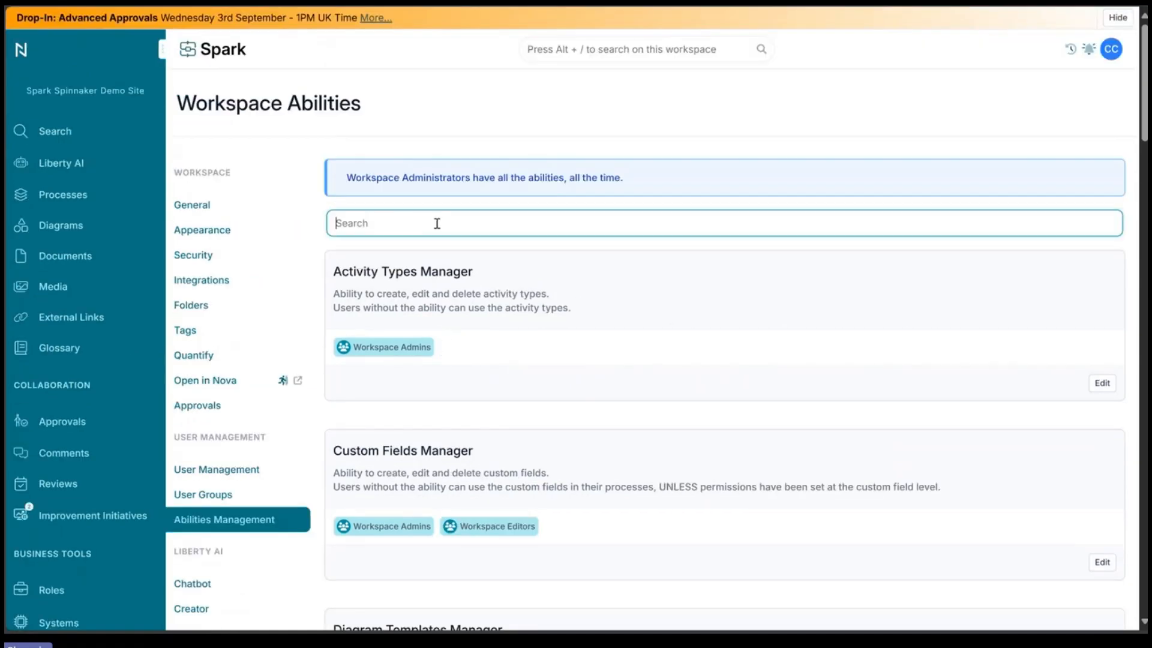
pyautogui.write('publi')
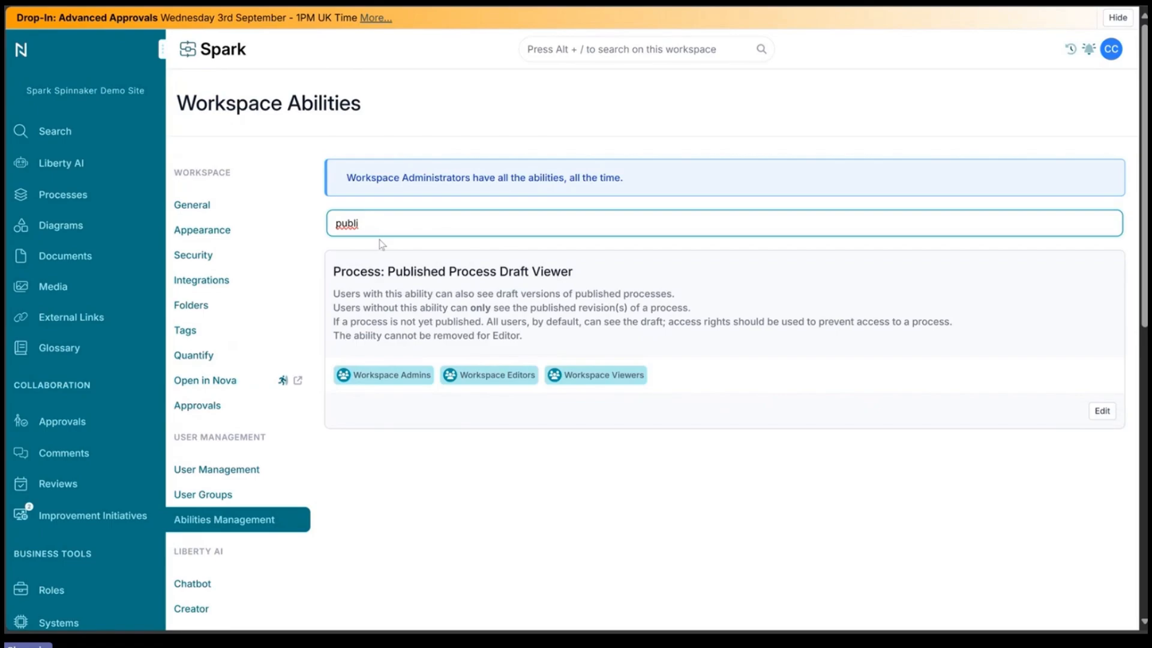
pyautogui.doubleClick(388, 223)
pyautogui.write('appr')
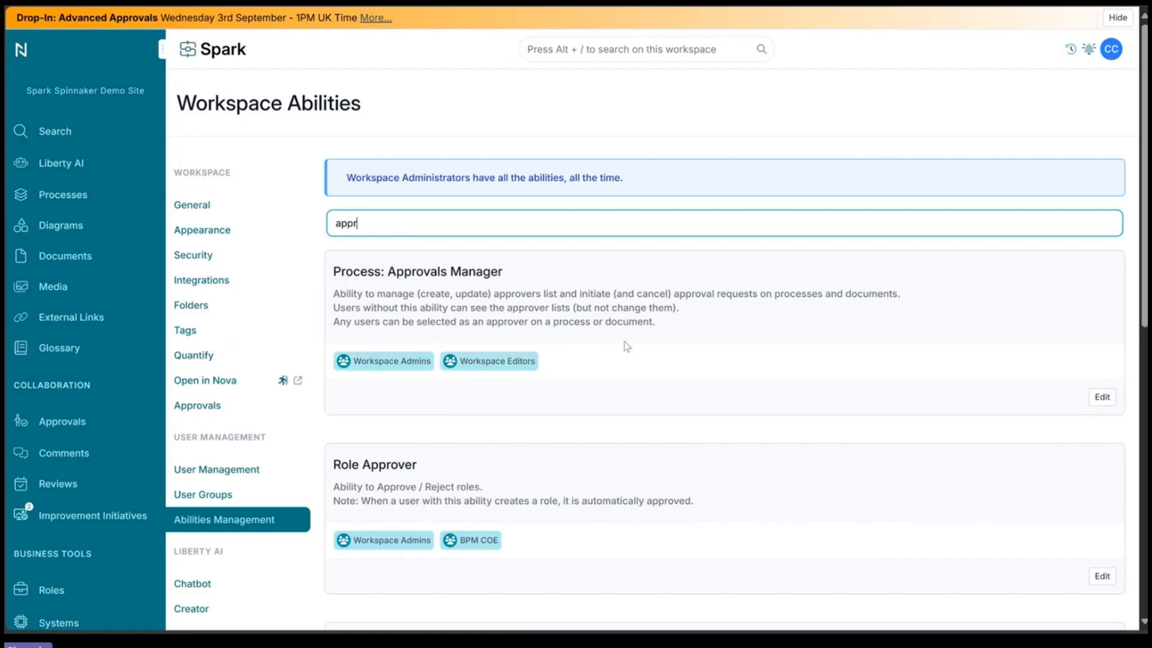
# Step: Remove the Workspace Editors group from the Process: Approvals Manager ability
pyautogui.click(1105, 400)
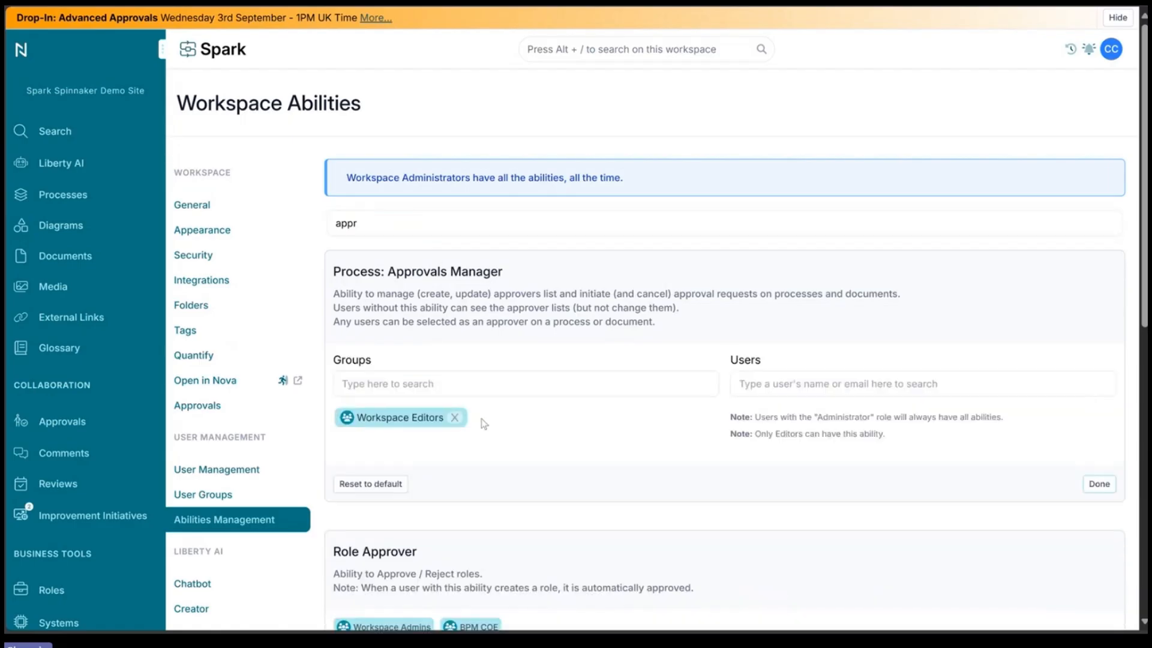
pyautogui.click(455, 417)
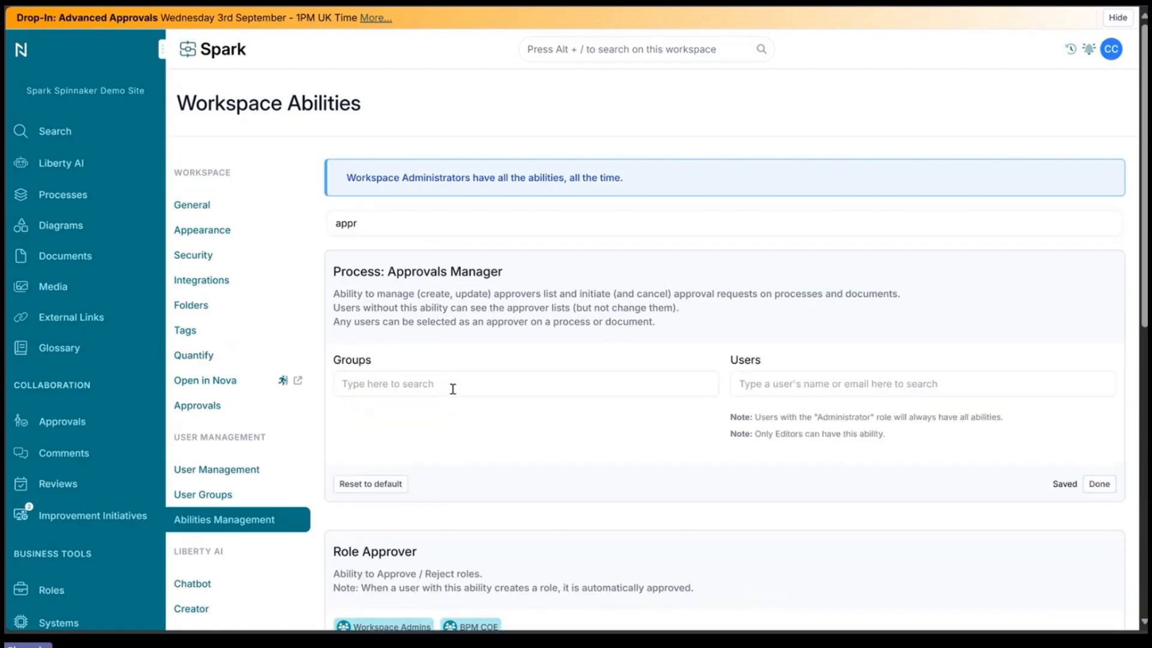
pyautogui.click(454, 387)
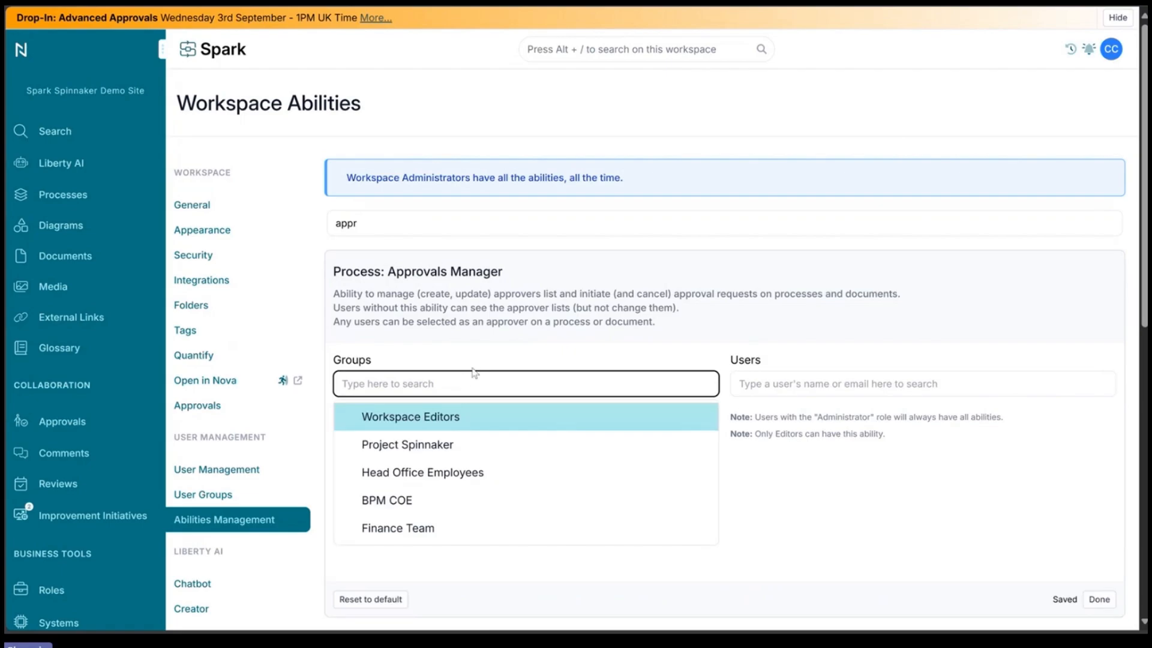
pyautogui.click(474, 368)
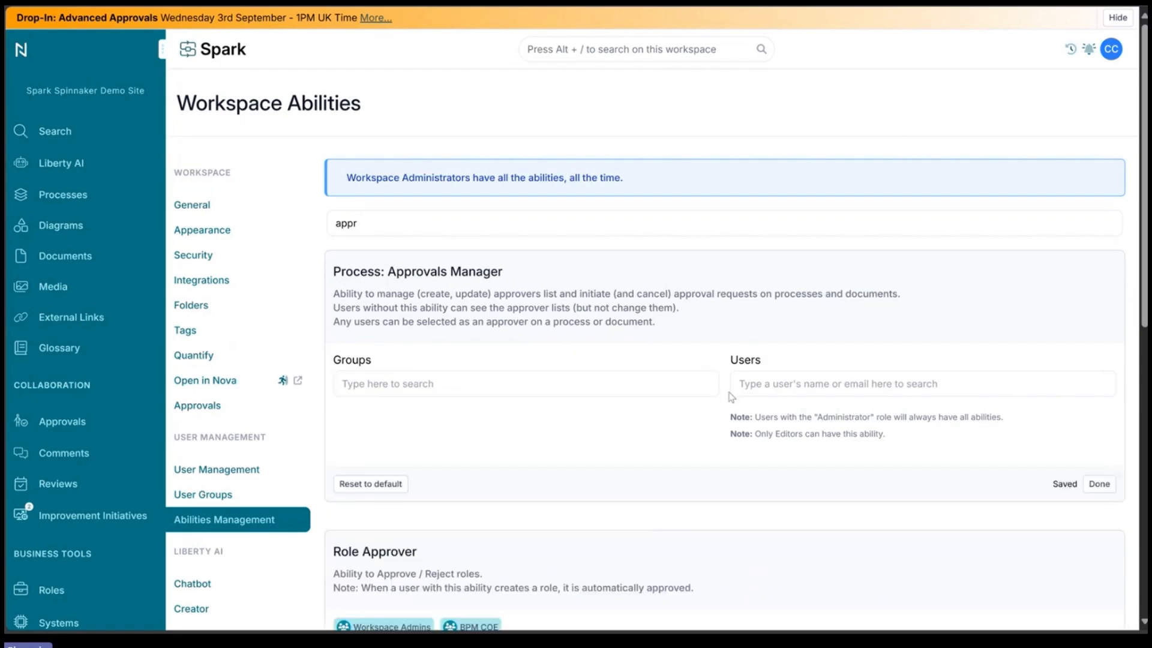
# Step: Add an editor user to the Process: Approvals Manager ability
pyautogui.click(792, 385)
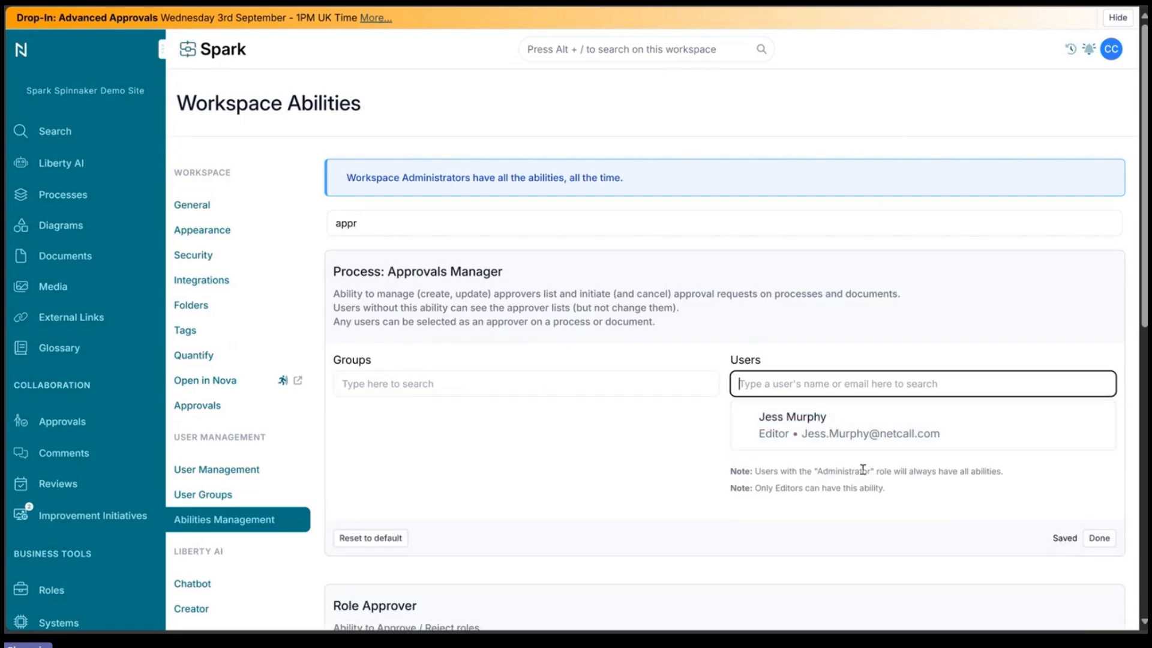
pyautogui.click(866, 443)
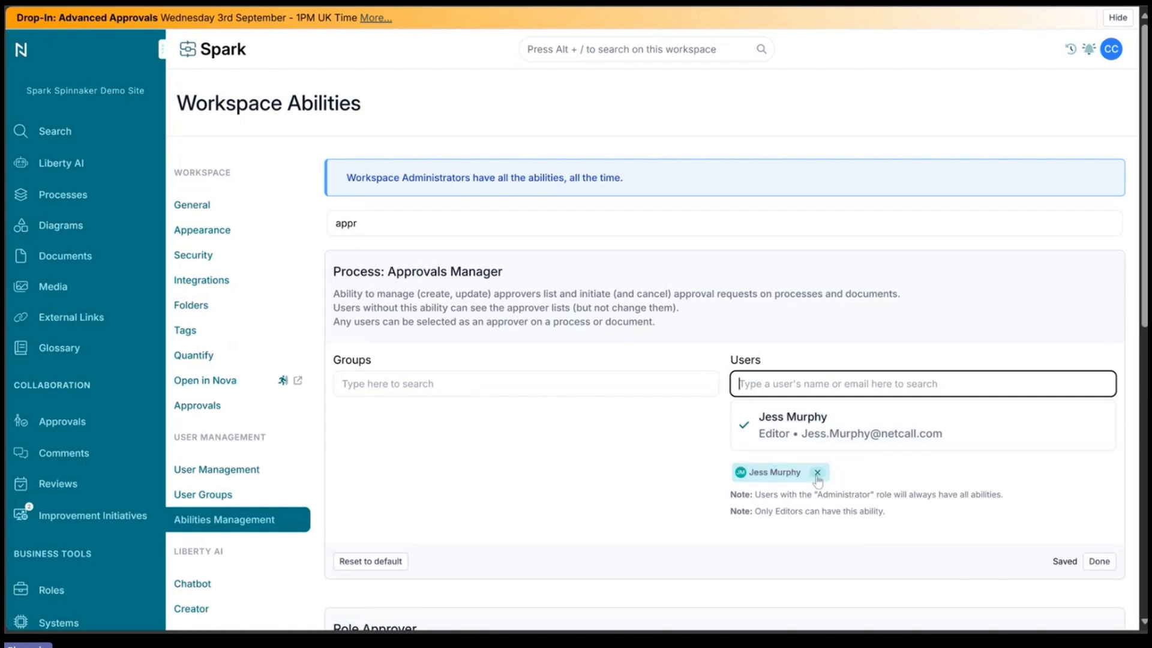
pyautogui.press('Tab')
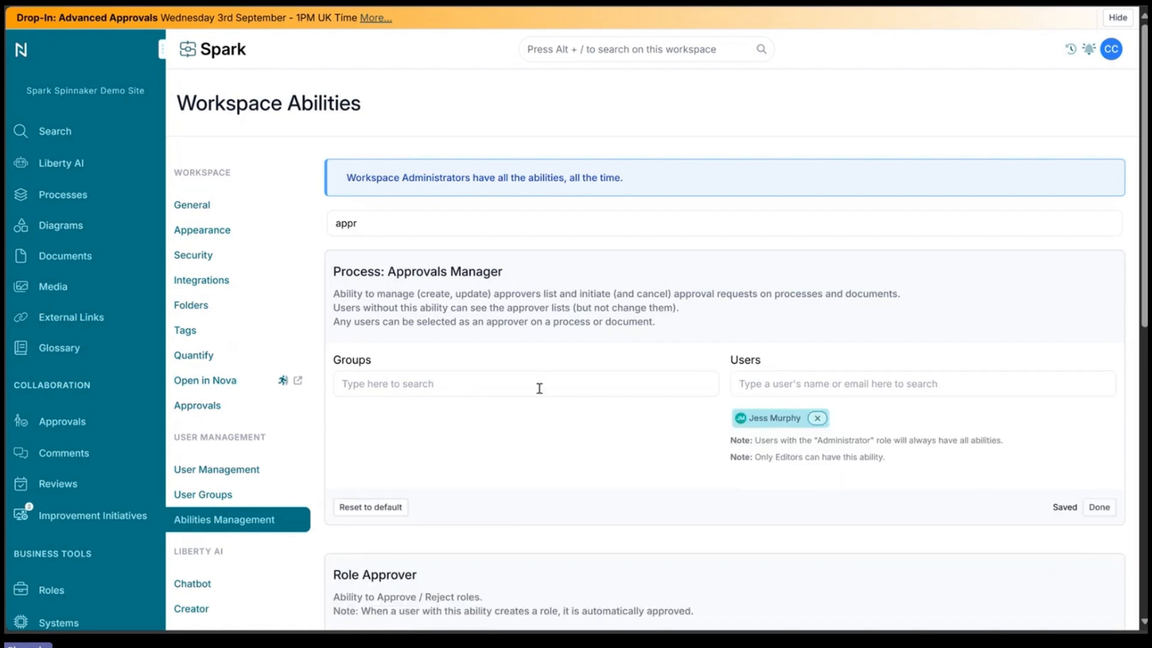
# Step: Re-add the Workspace Editors group to the Process: Approvals Manager ability and finish editing
pyautogui.click(582, 388)
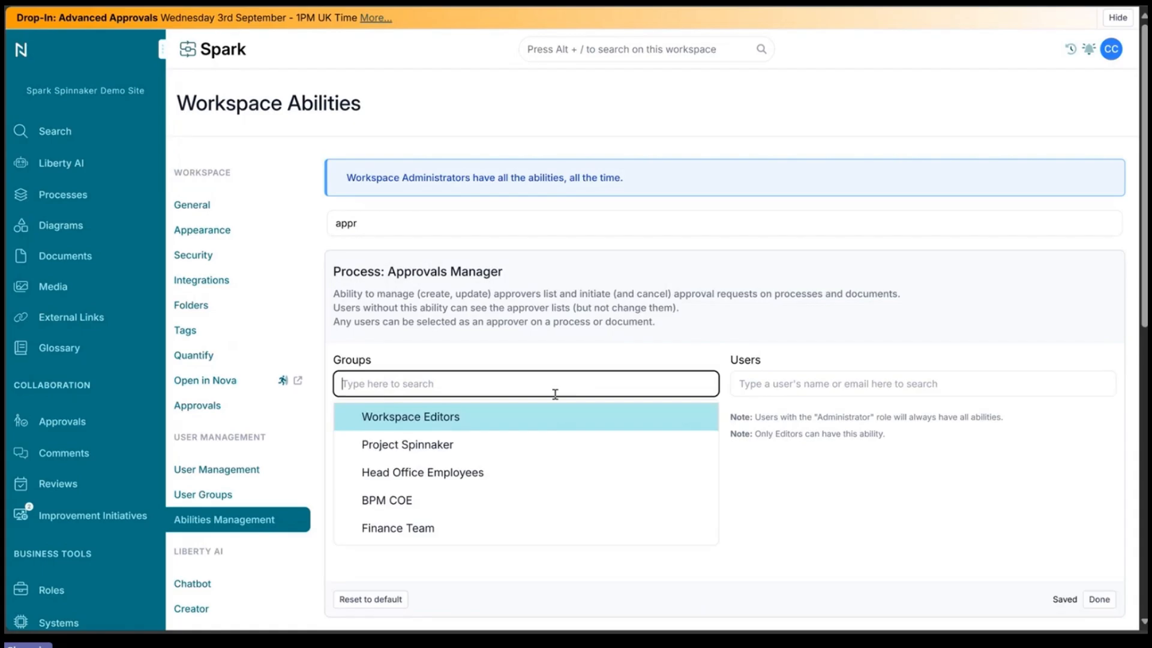
pyautogui.click(526, 429)
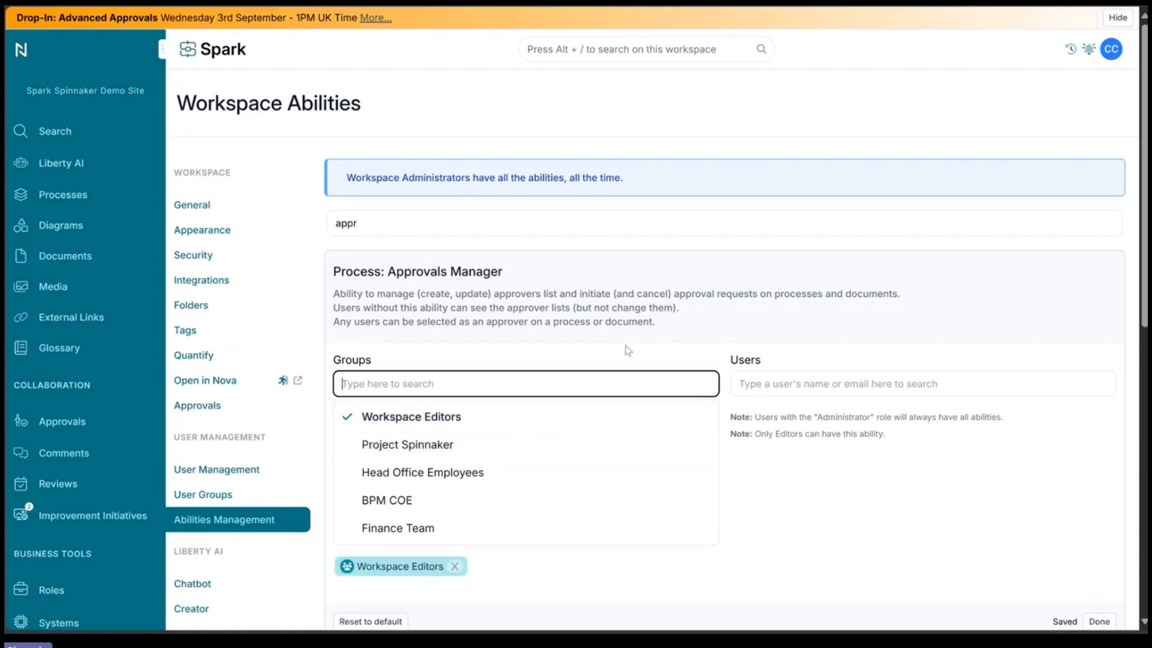
pyautogui.click(652, 357)
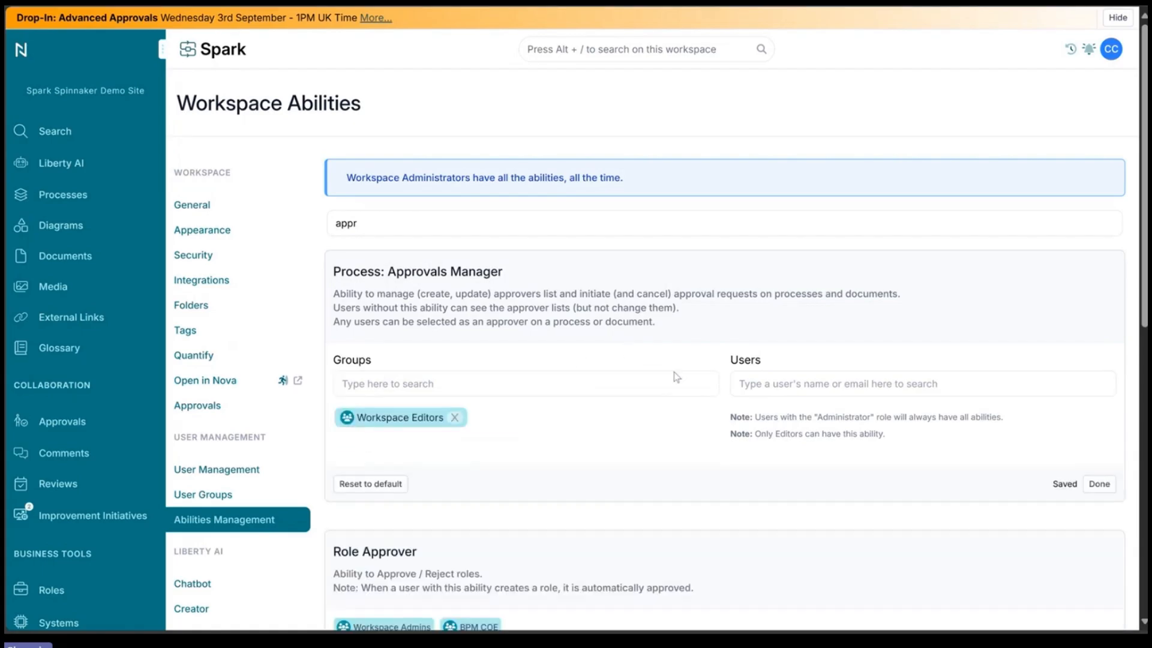
pyautogui.click(1106, 487)
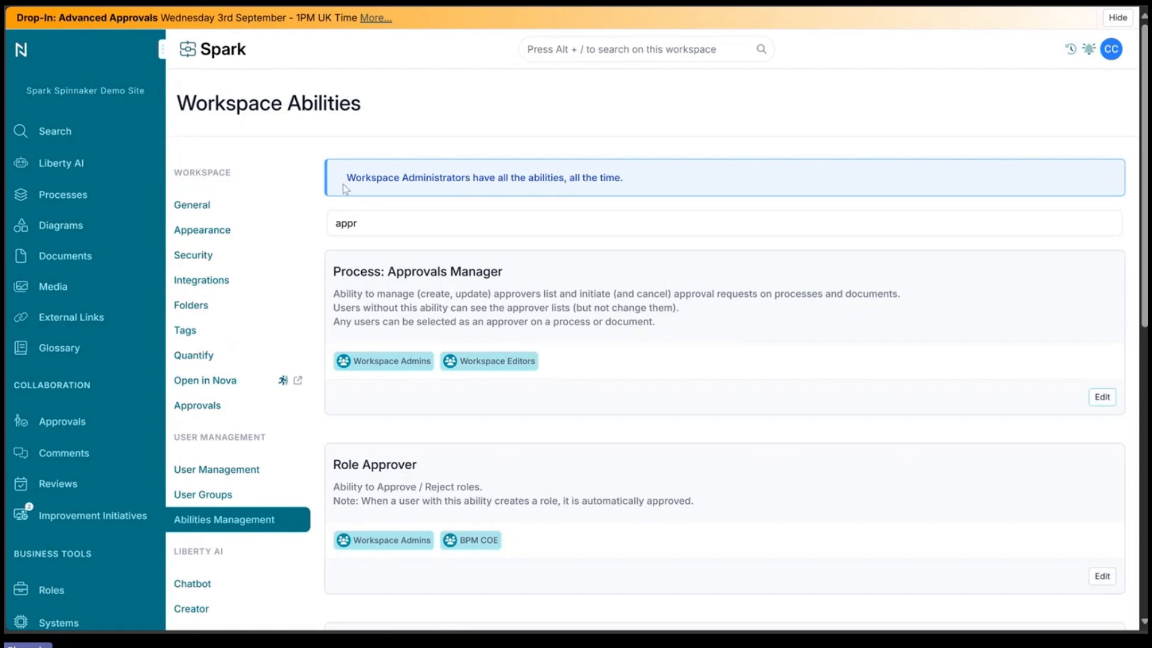
# Step: Review the workspace approval options, then open the Approvers page of Approvals
pyautogui.click(215, 413)
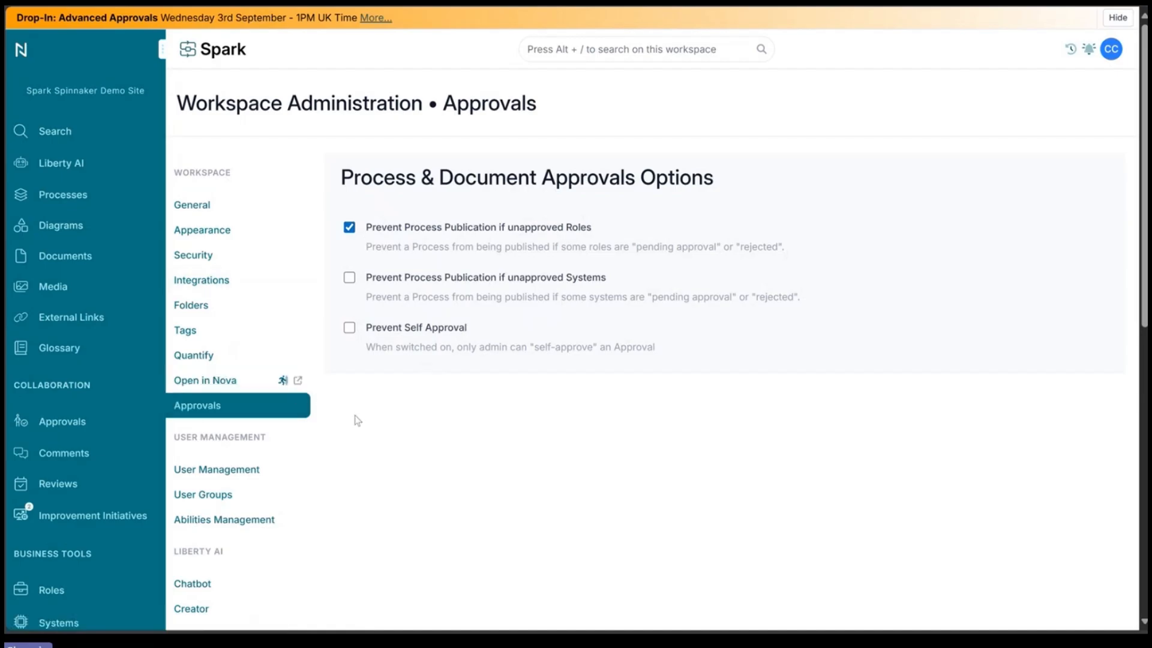
pyautogui.click(83, 424)
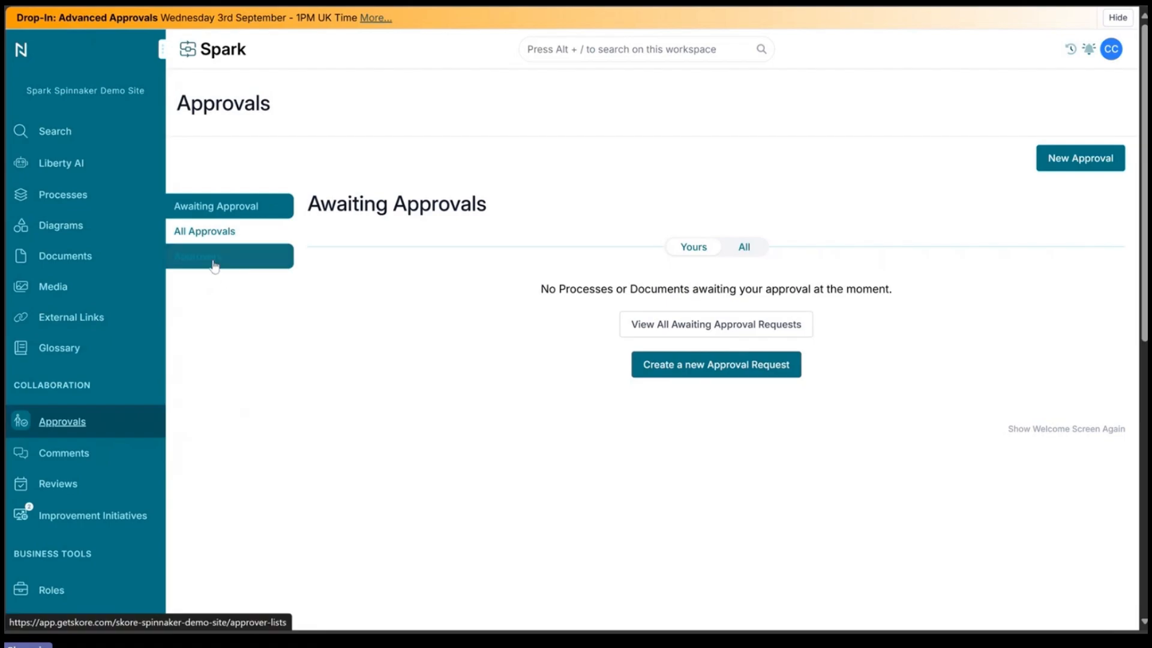
pyautogui.click(237, 258)
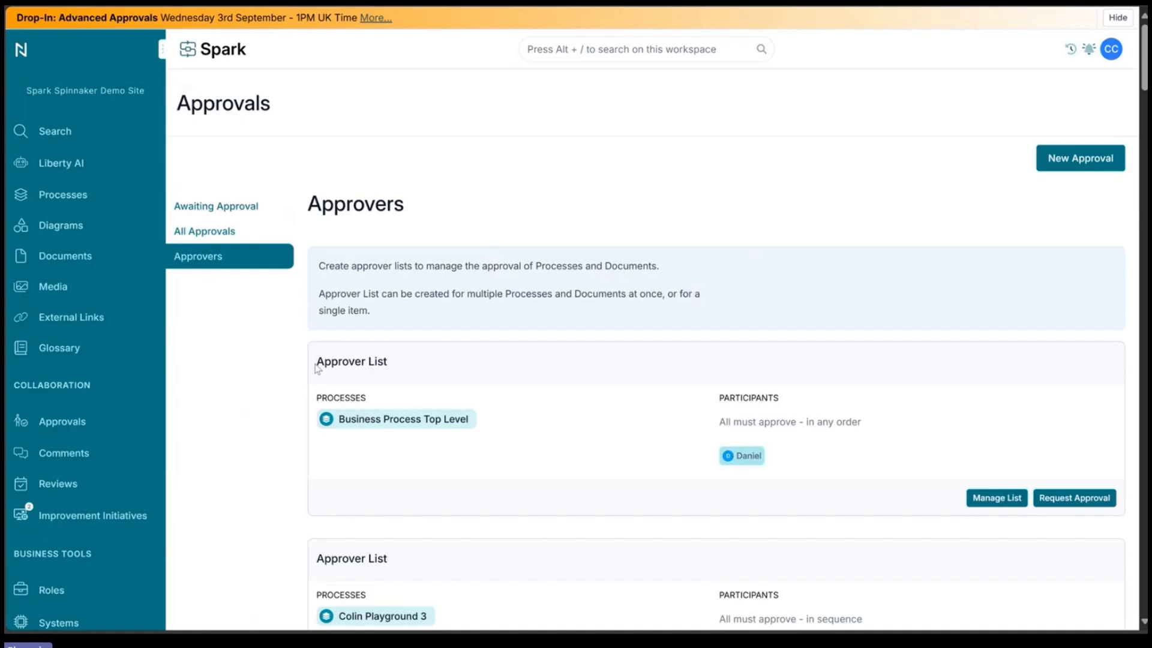
# Step: Browse the approver lists and the processes and documents without an approver list
pyautogui.scroll(-4, 334, 282)
pyautogui.scroll(3, 342, 280)
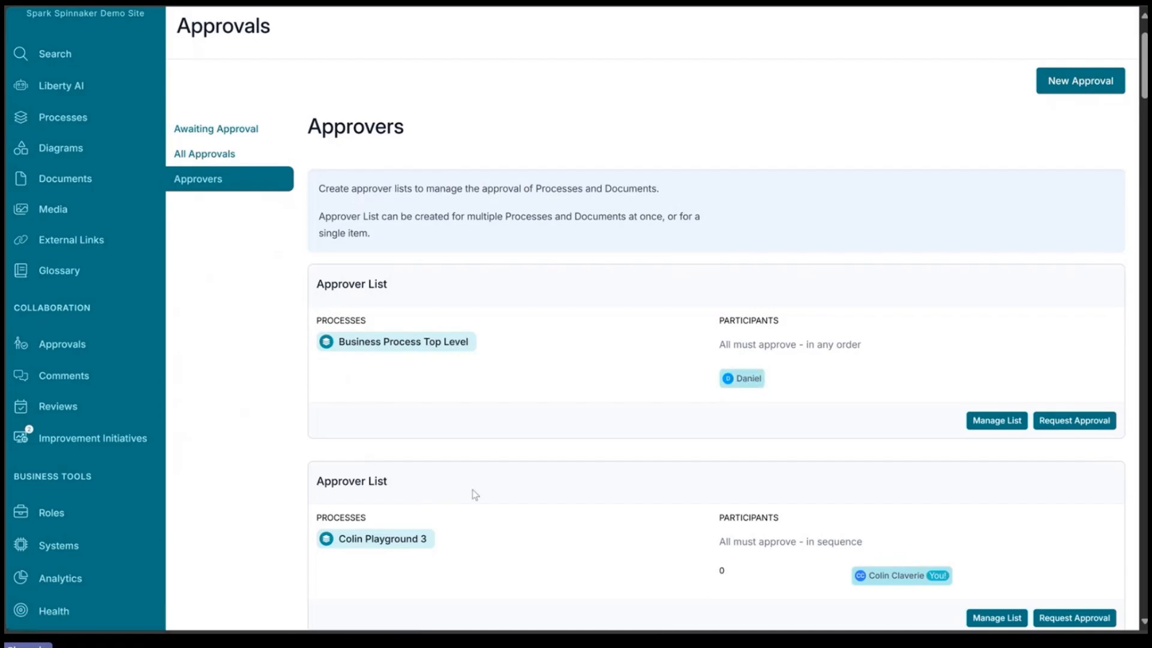
pyautogui.scroll(-4, 473, 494)
pyautogui.scroll(-20, 378, 288)
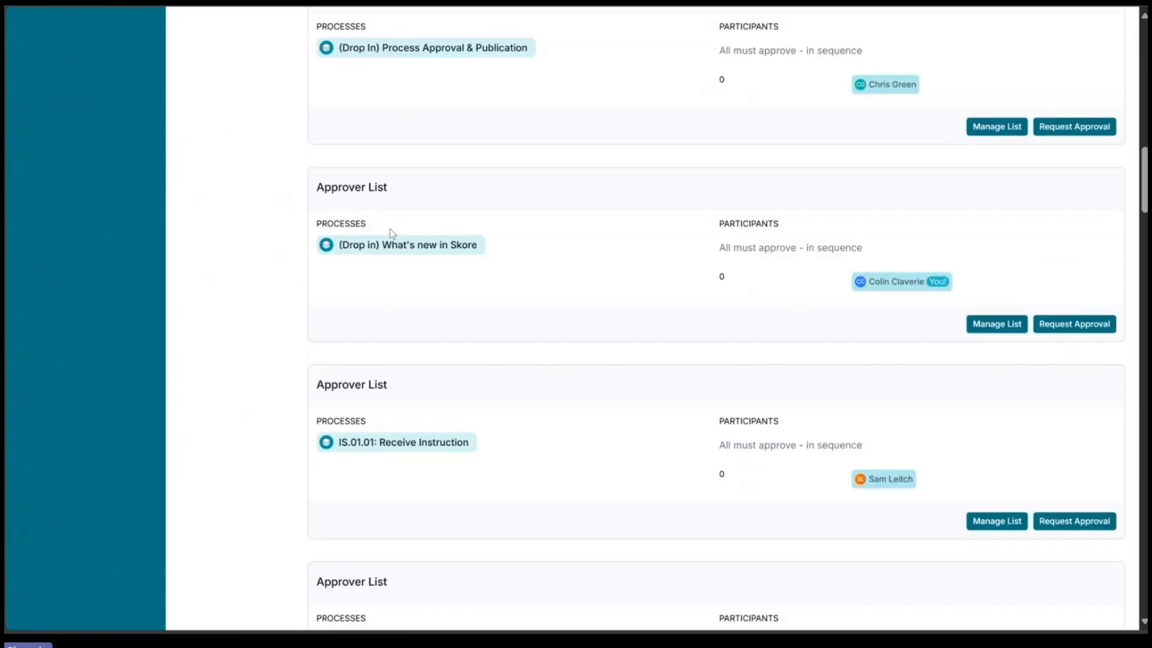
pyautogui.scroll(7, 522, 260)
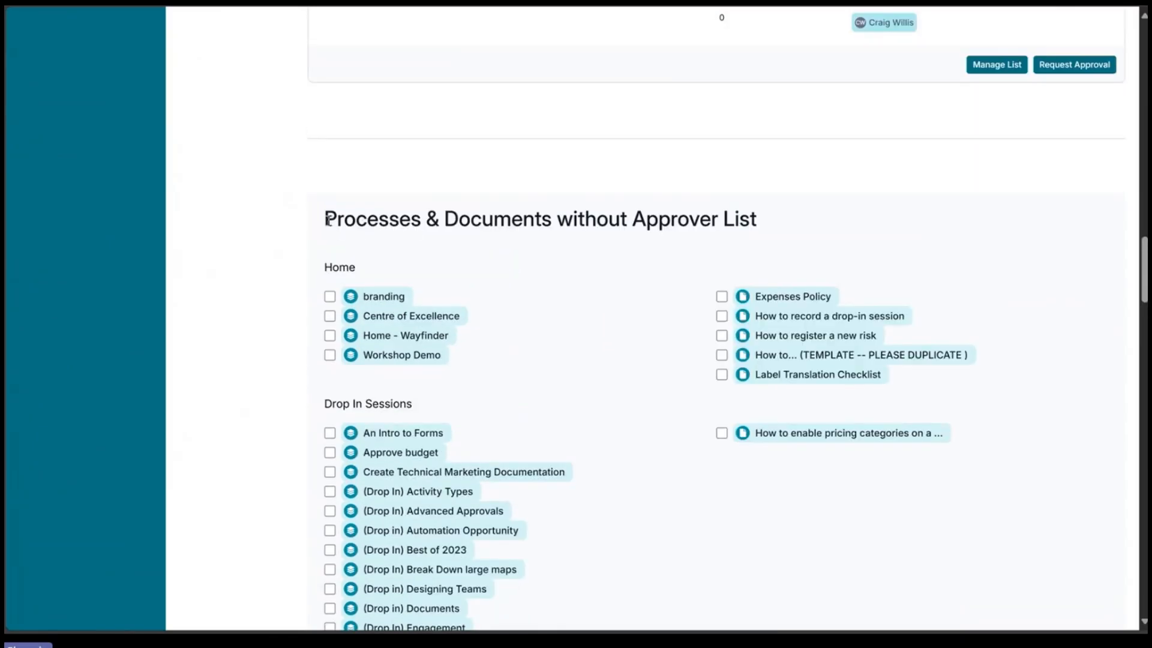
pyautogui.moveTo(327, 220); pyautogui.dragTo(587, 222)
pyautogui.click(606, 220)
pyautogui.scroll(-5, 762, 228)
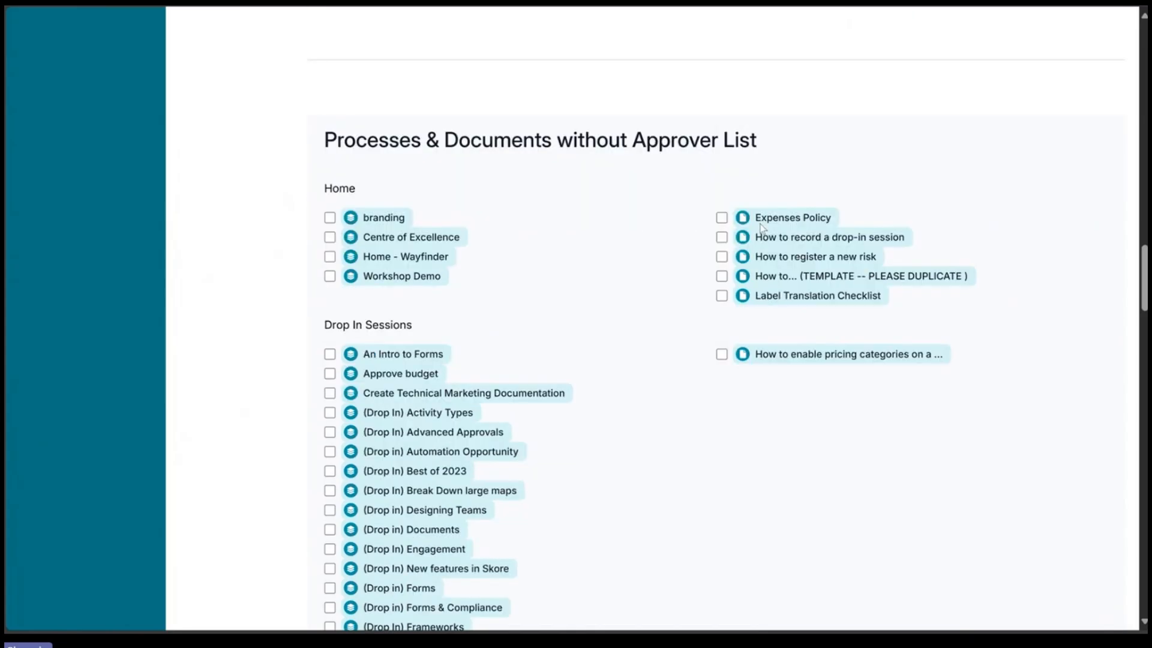
pyautogui.scroll(-3, 762, 228)
pyautogui.scroll(6, 762, 226)
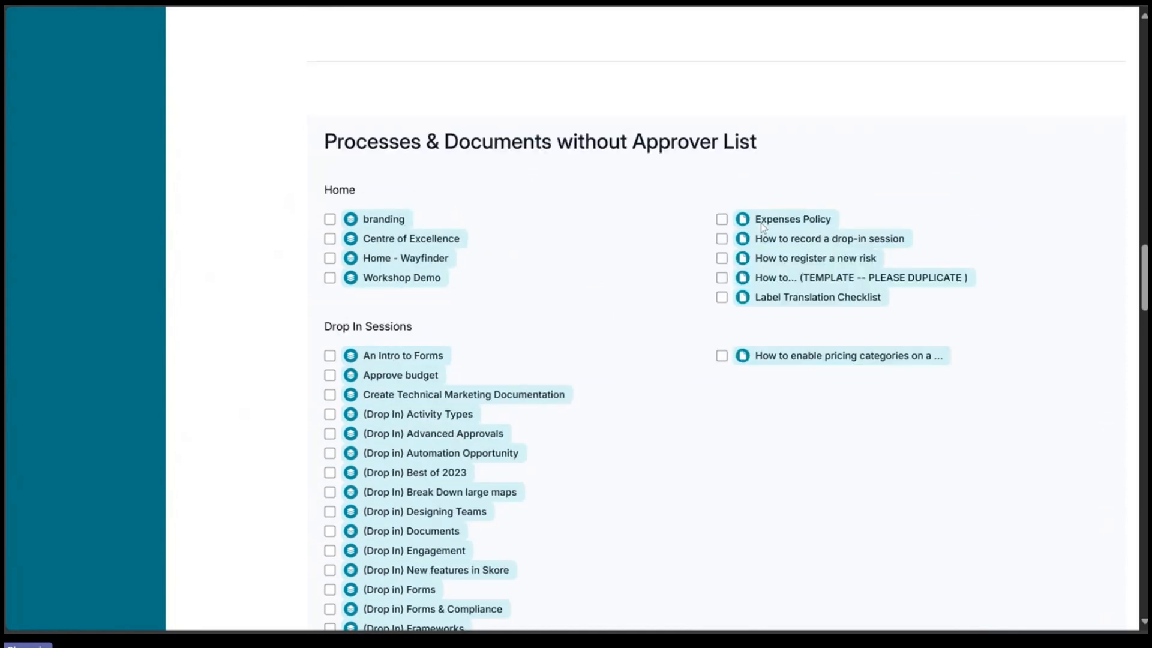
pyautogui.scroll(-4, 335, 237)
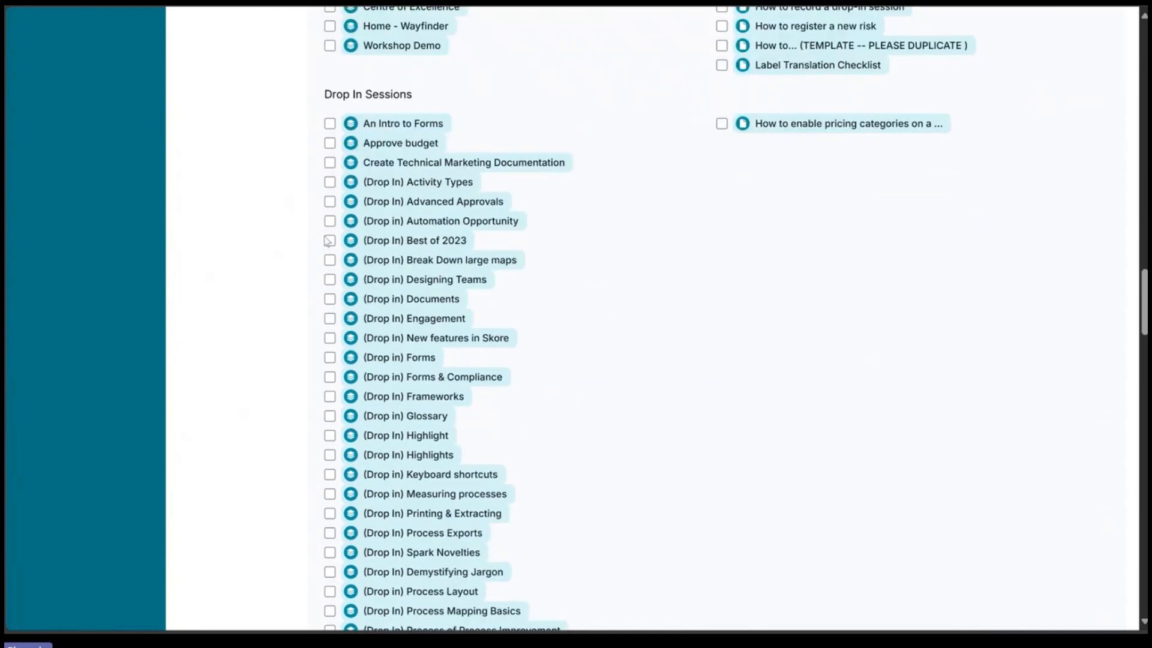
# Step: Select the (Drop In) Activity Types, Advanced Approvals, Automation Opportunity and Best of 2023 processes and create a new approver list for them
pyautogui.click(329, 182)
pyautogui.click(330, 202)
pyautogui.click(330, 220)
pyautogui.click(330, 240)
pyautogui.scroll(-4, 665, 378)
pyautogui.scroll(-20, 665, 380)
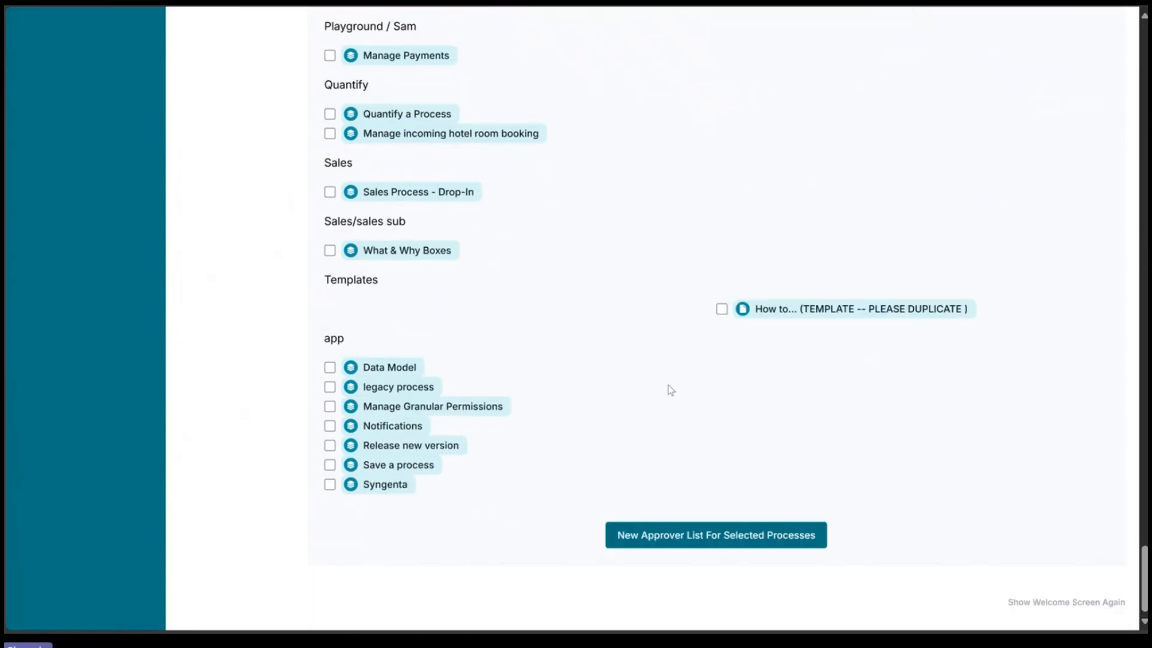
pyautogui.click(680, 529)
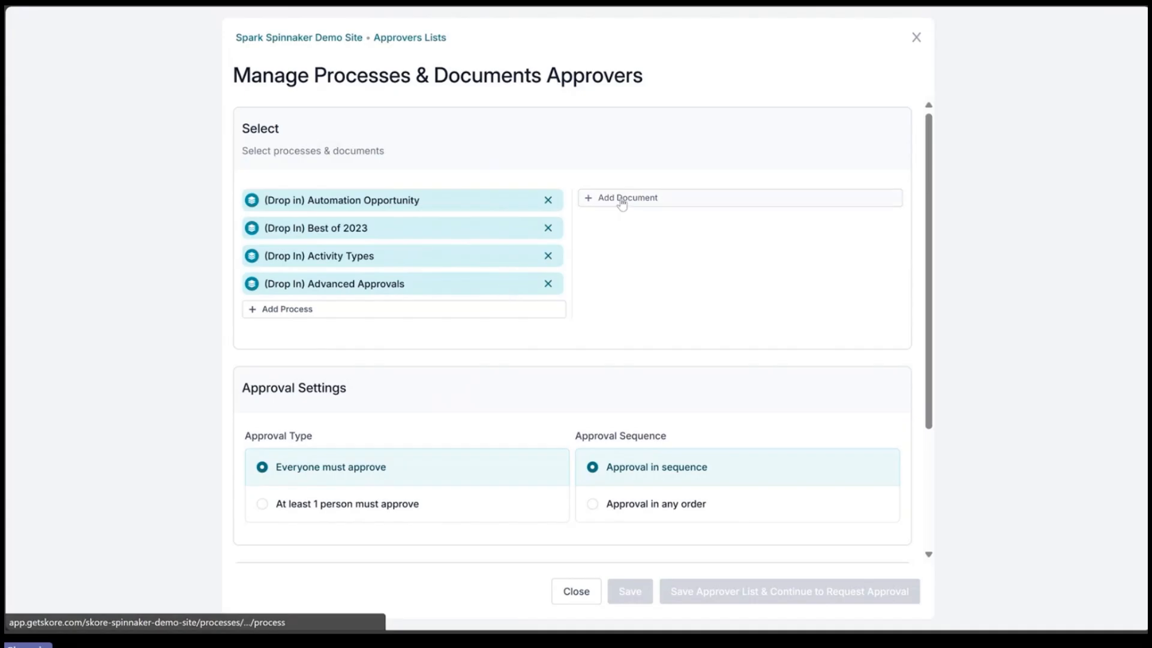
# Step: Try the at least 1 person approval type and switch back to everyone must approve
pyautogui.scroll(-3, 640, 234)
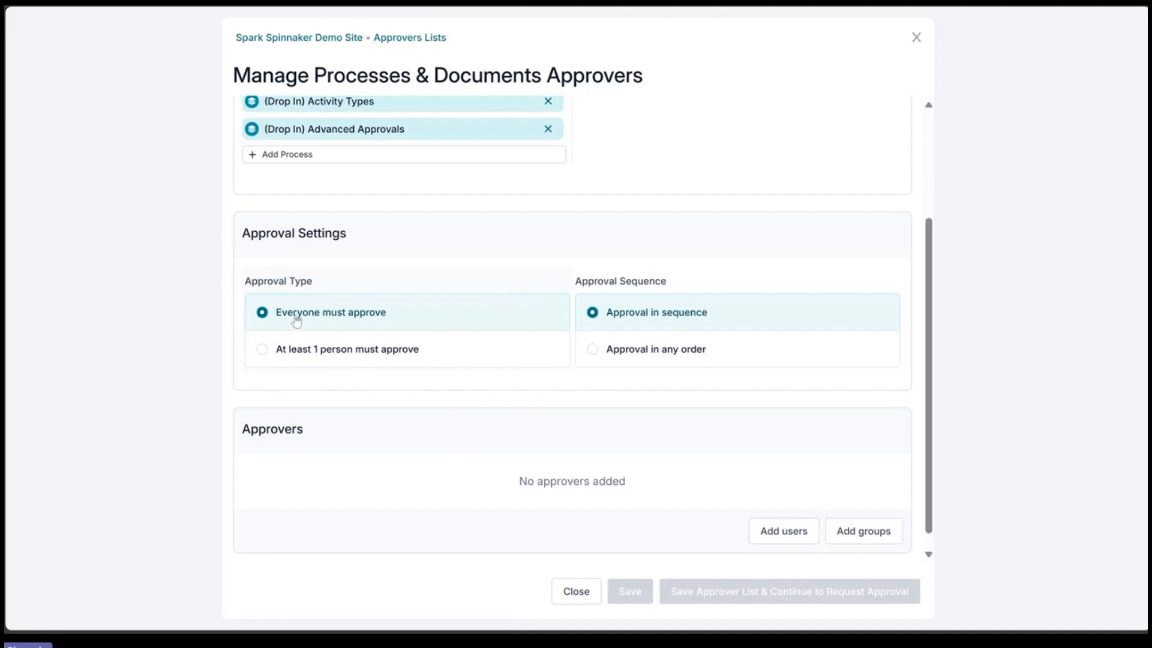
pyautogui.click(310, 355)
pyautogui.click(360, 327)
# Step: Add three workspace users as approvers to the list
pyautogui.click(783, 531)
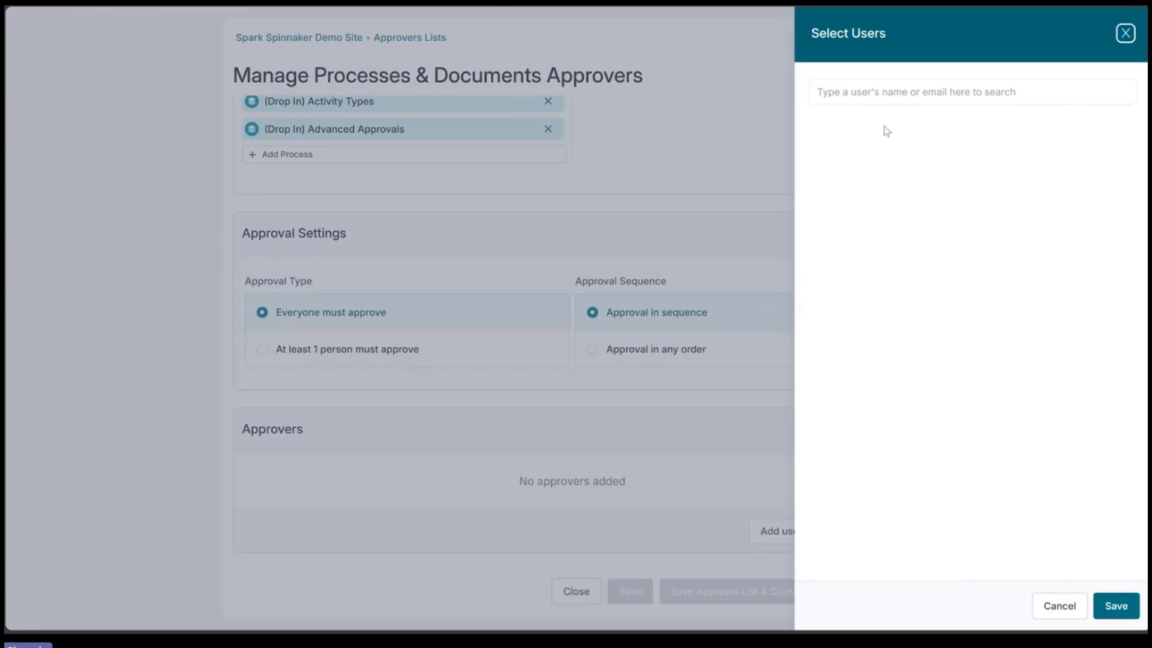
pyautogui.click(960, 133)
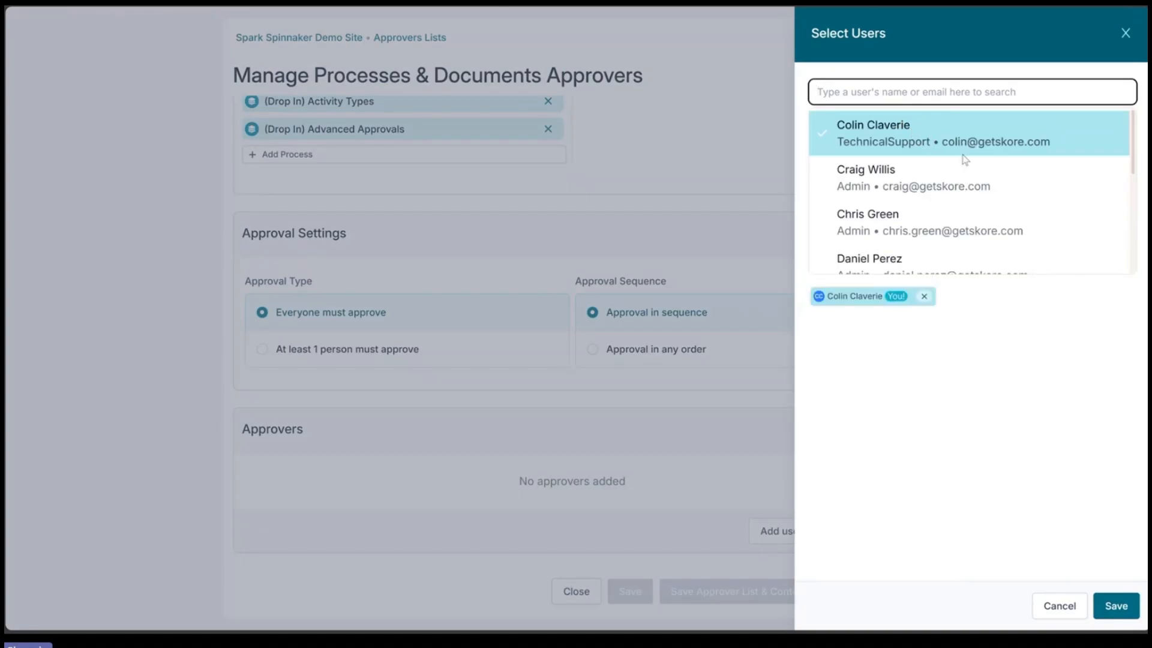
pyautogui.click(960, 178)
pyautogui.click(957, 240)
pyautogui.click(955, 403)
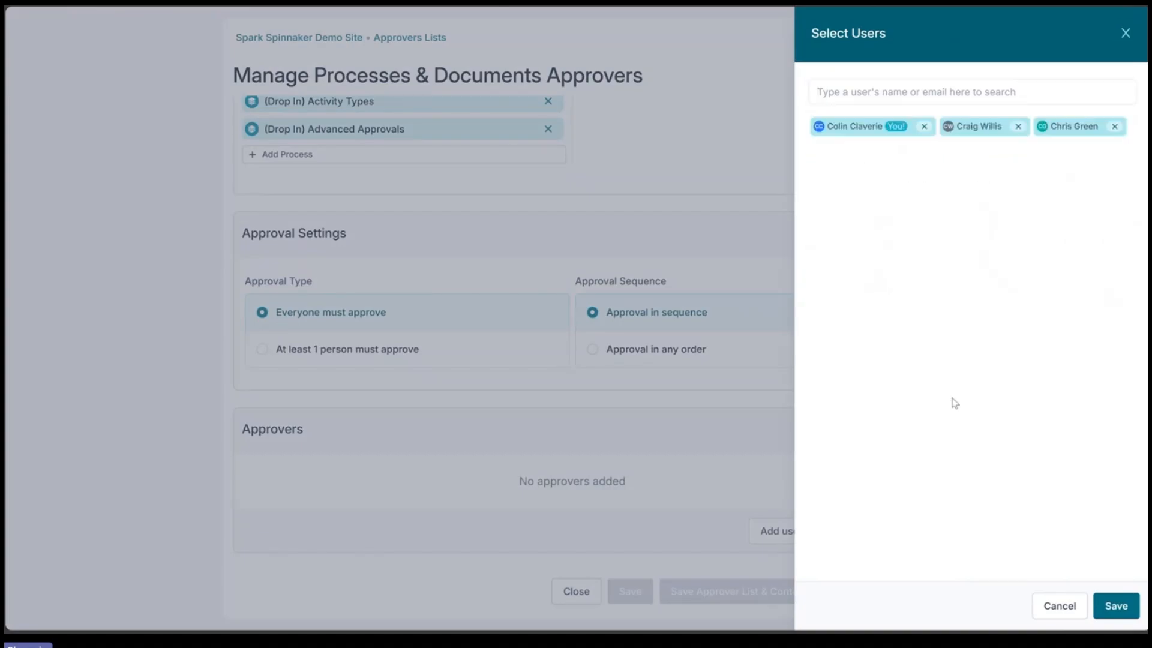
pyautogui.click(1113, 606)
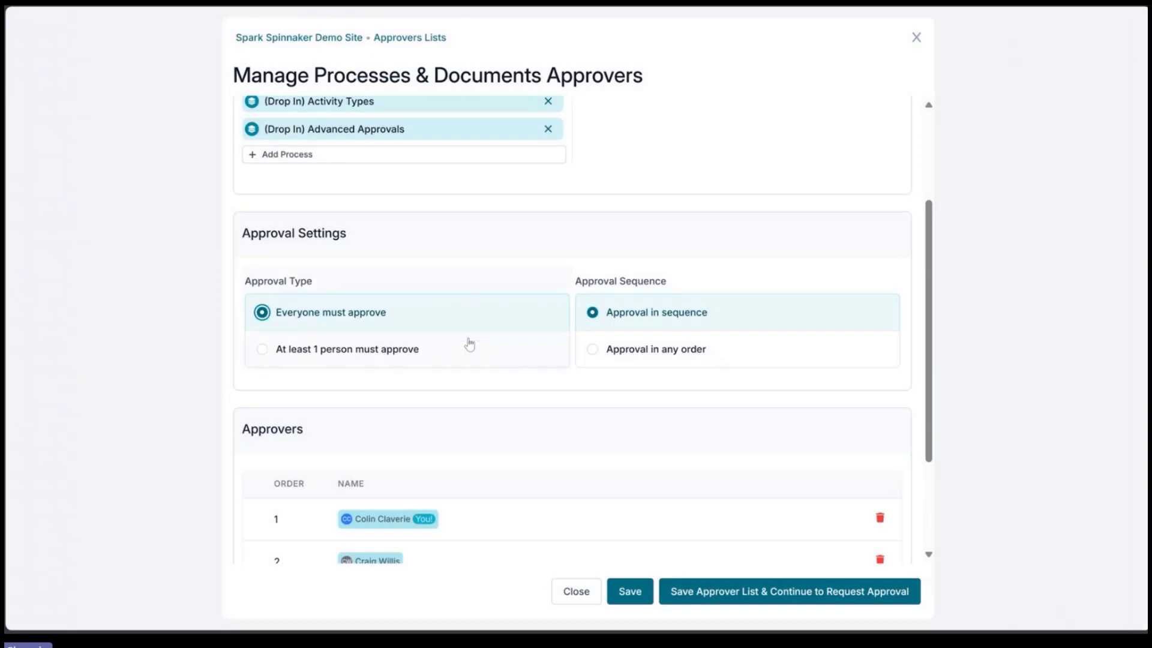
# Step: Switch the approval type to at least 1 person and back to everyone must approve
pyautogui.scroll(-1, 471, 339)
pyautogui.click(459, 271)
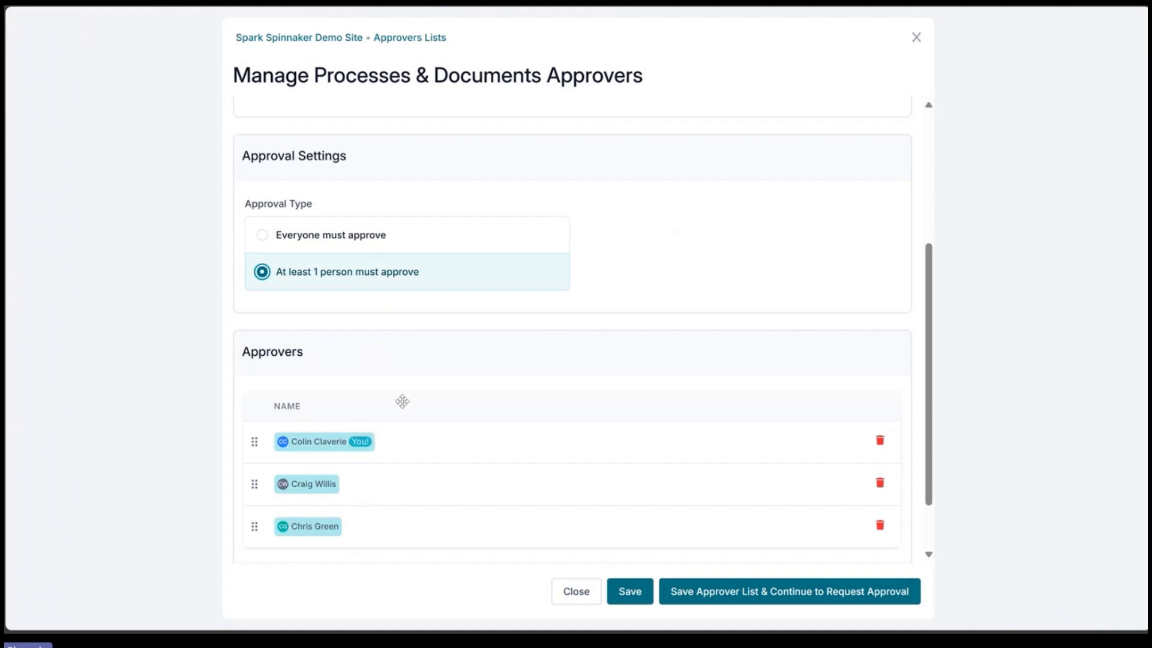
pyautogui.click(346, 240)
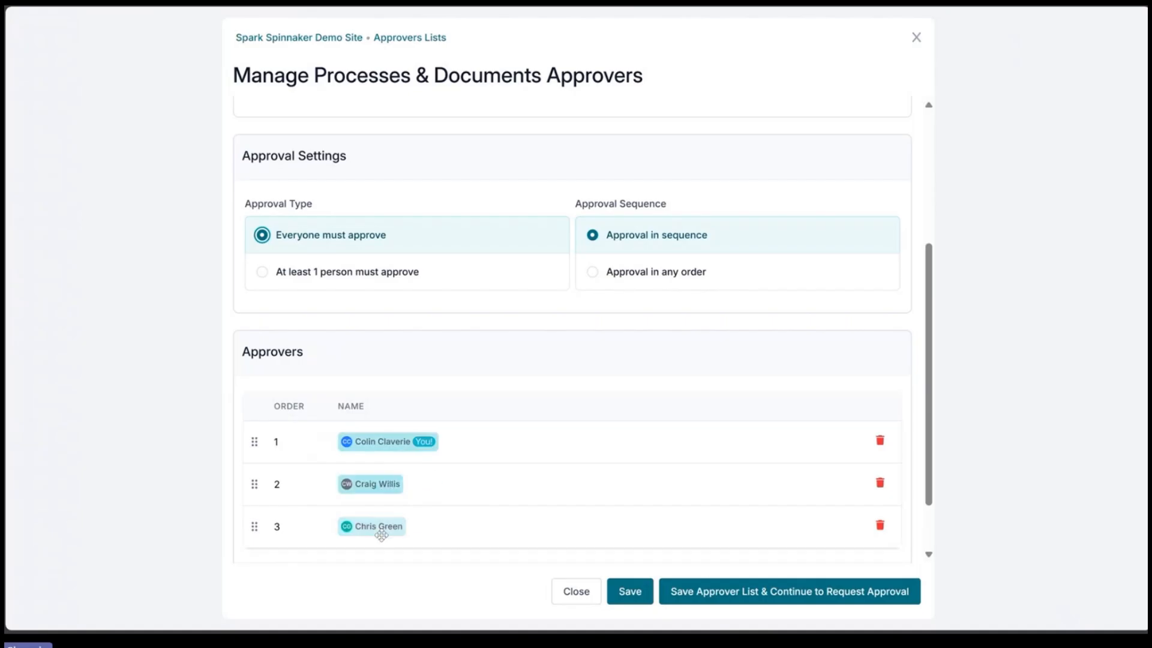
# Step: Set the approval sequence to Approval in any order
pyautogui.scroll(-1, 412, 504)
pyautogui.scroll(-2, 412, 505)
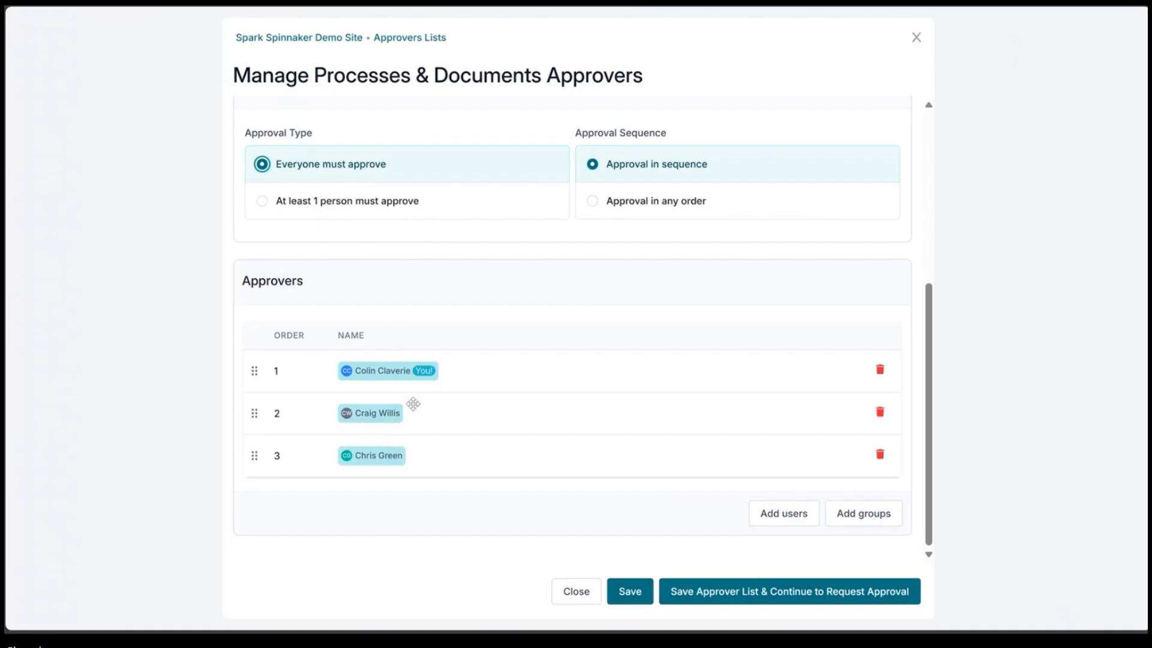
pyautogui.click(673, 203)
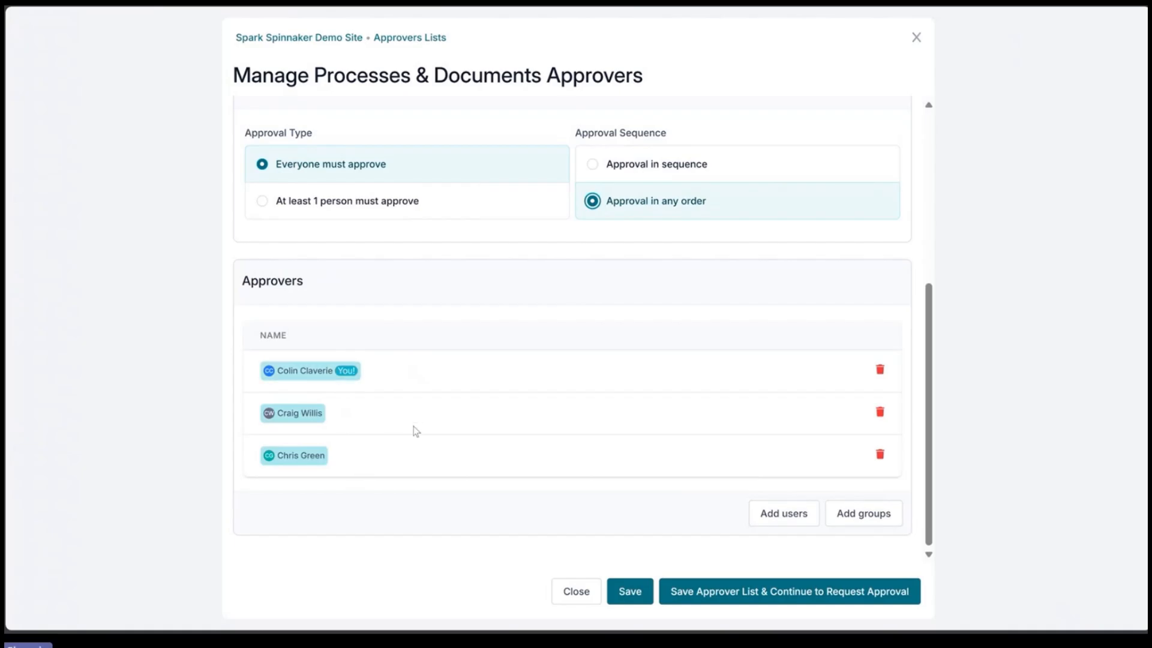
# Step: Add the Project Spinnaker group with everyone in the group must approve, then remove it from the approvers
pyautogui.click(862, 515)
pyautogui.click(892, 91)
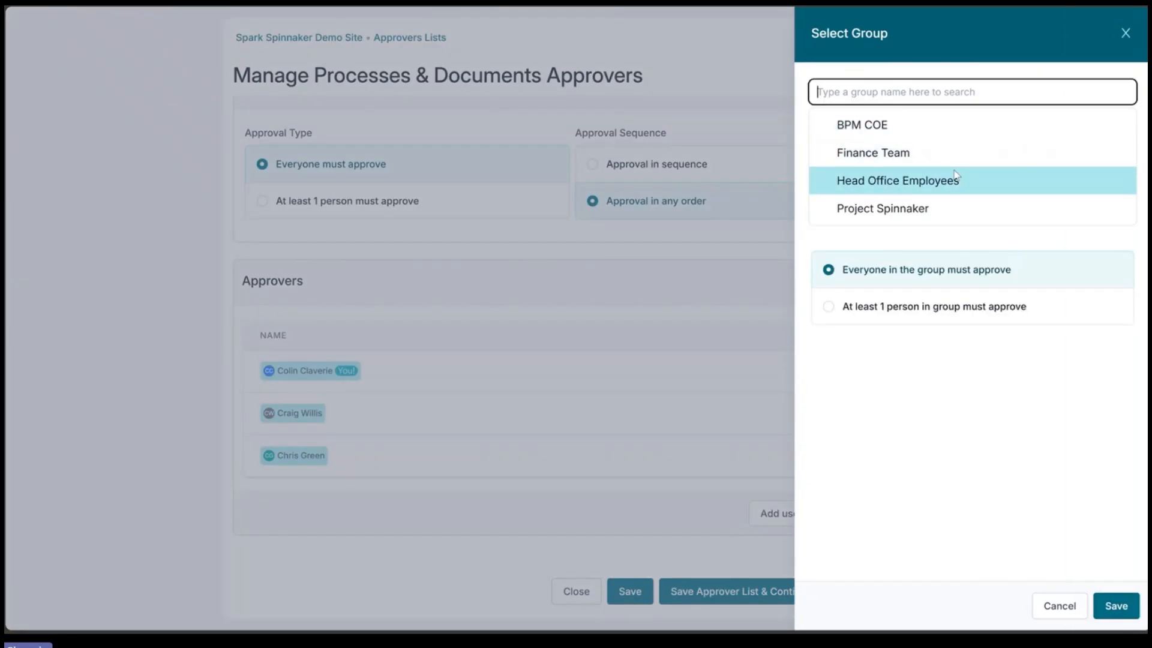
pyautogui.click(953, 201)
pyautogui.click(914, 453)
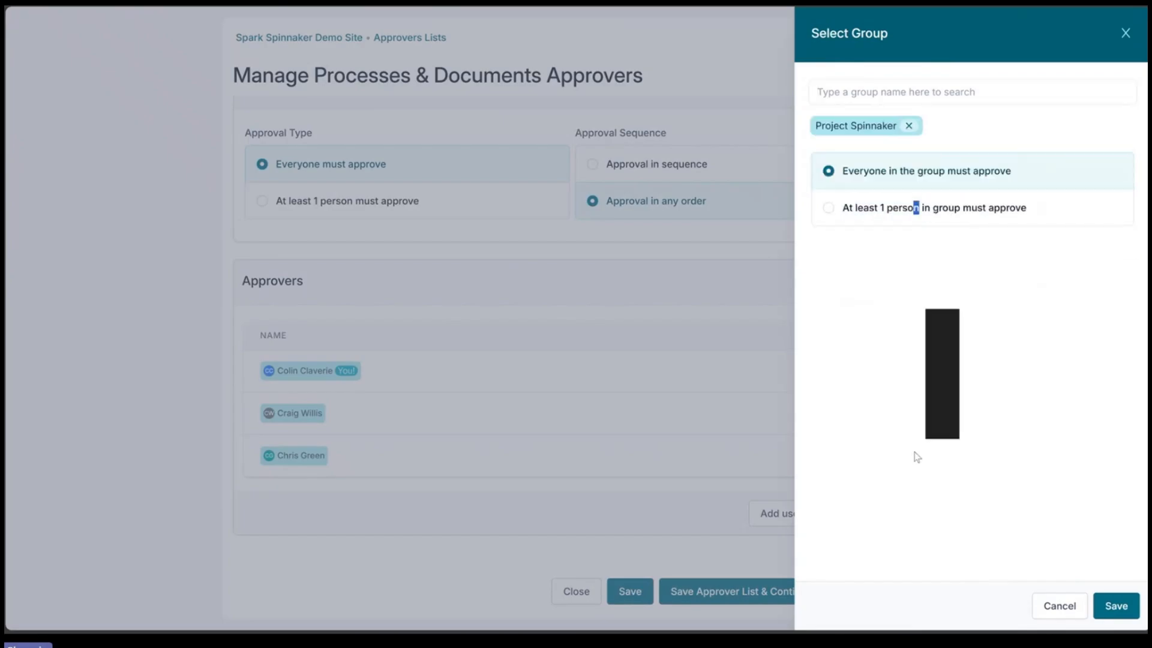
pyautogui.click(959, 171)
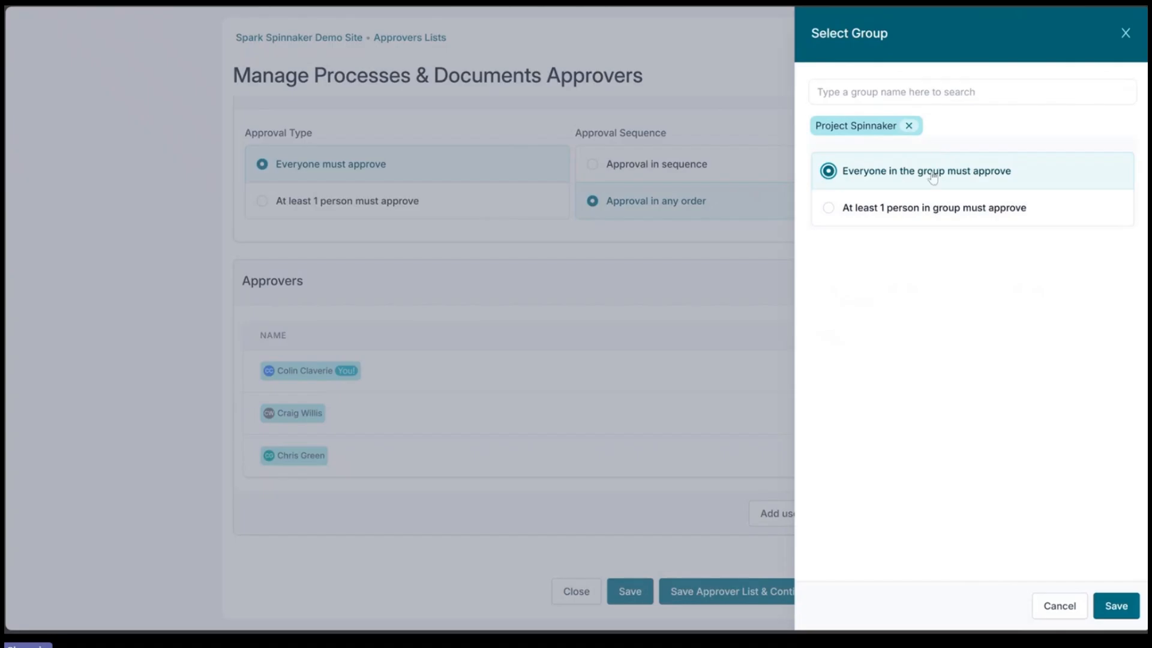
pyautogui.click(1113, 607)
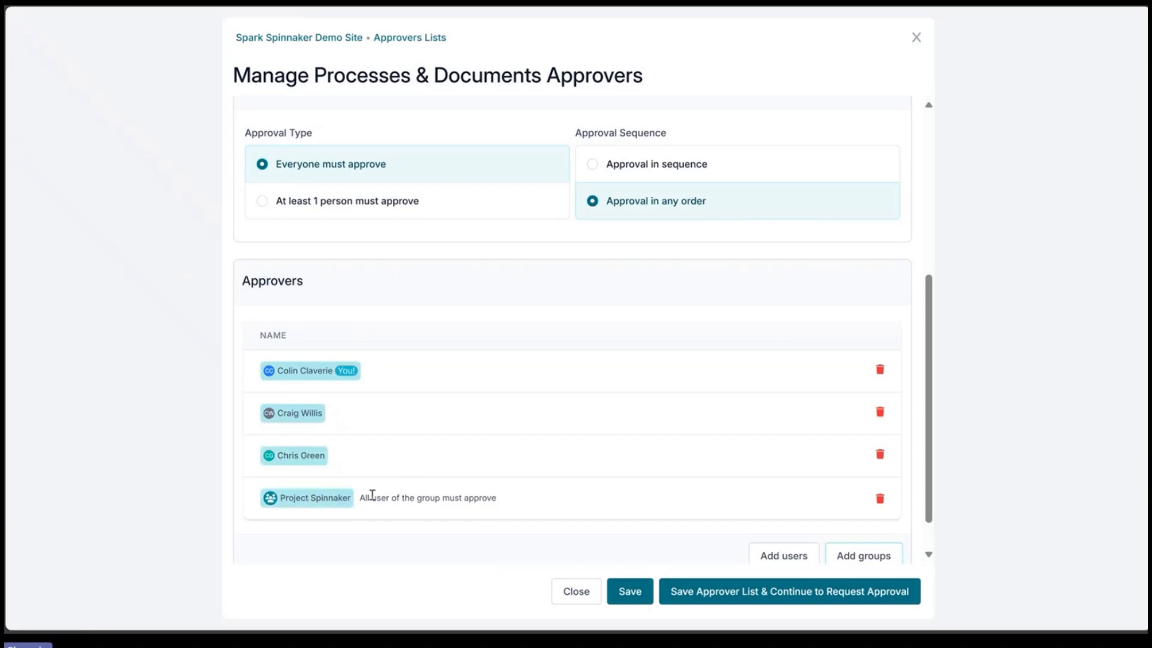
pyautogui.scroll(-1, 373, 492)
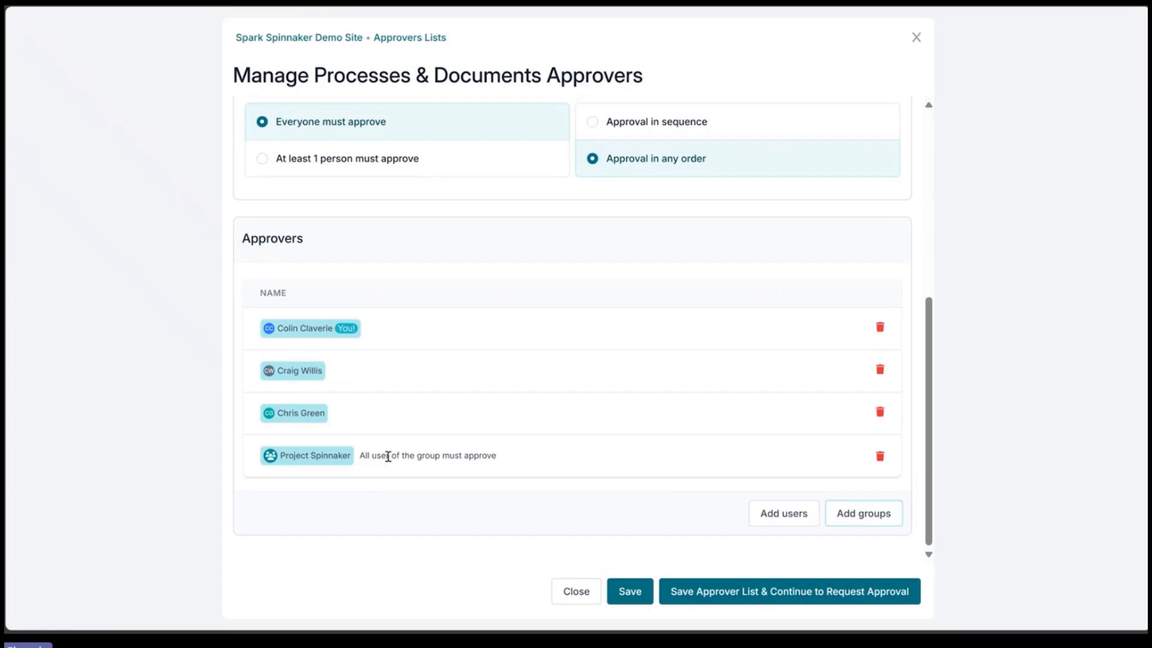
pyautogui.click(879, 456)
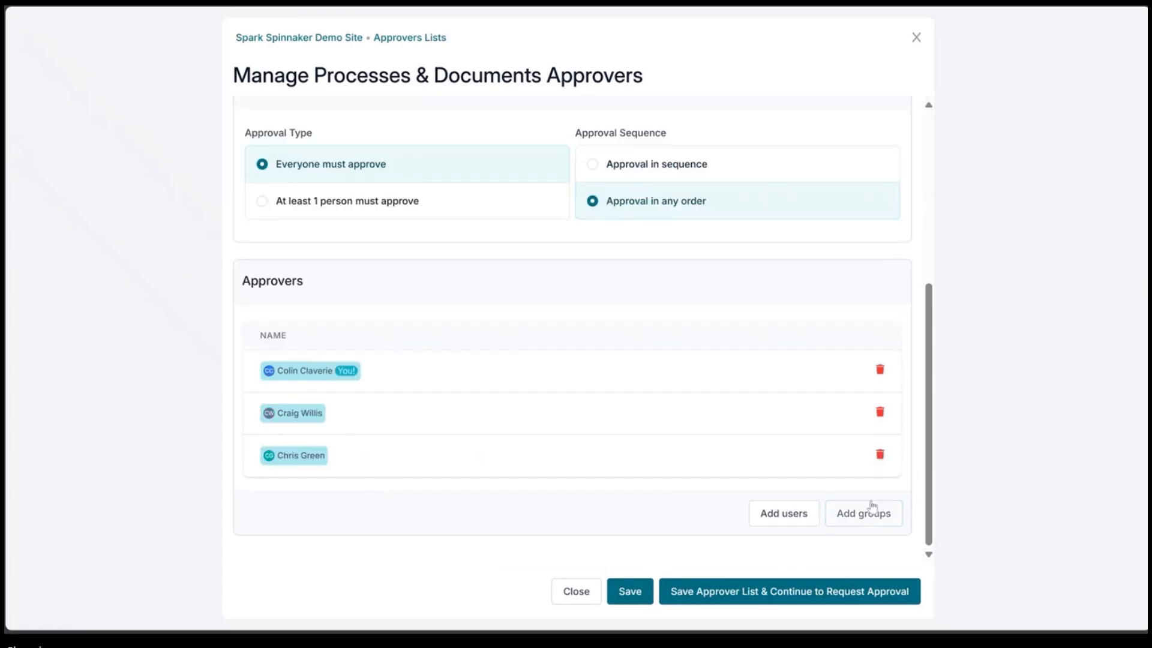
# Step: Add the Project Spinnaker group as approvers with at least 1 person in group must approve
pyautogui.click(872, 510)
pyautogui.click(965, 94)
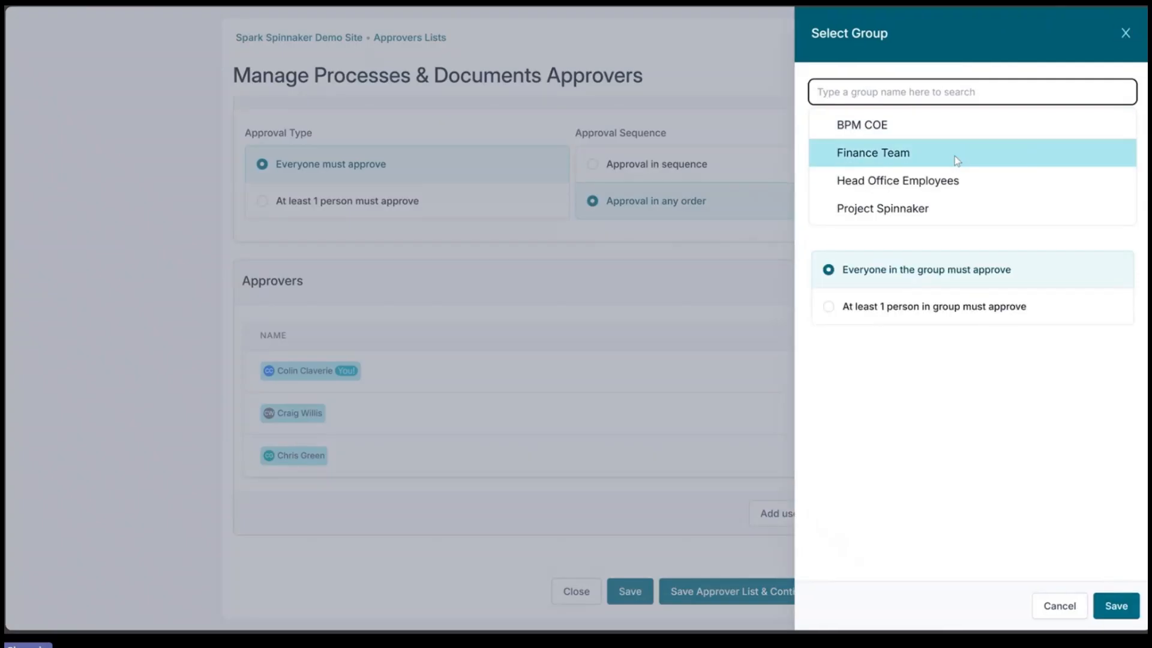
pyautogui.click(941, 204)
pyautogui.click(921, 331)
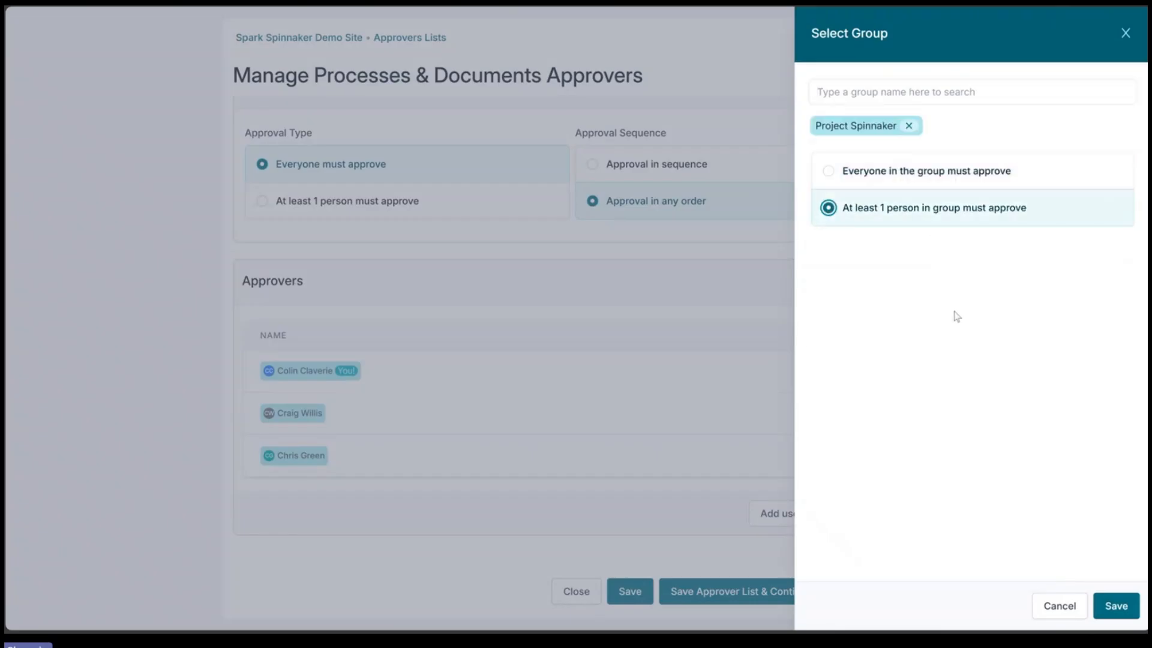
pyautogui.click(1116, 605)
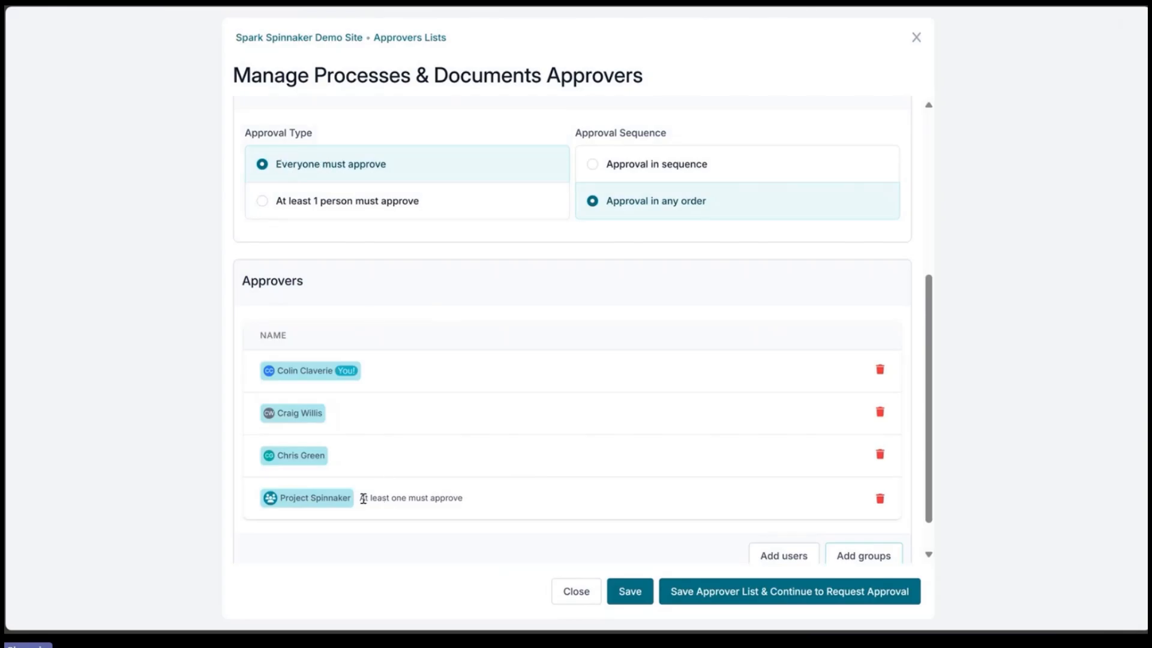
# Step: Try the at least 1 person approval type with the group added, then return to everyone must approve
pyautogui.moveTo(363, 499); pyautogui.dragTo(449, 500)
pyautogui.click(451, 500)
pyautogui.moveTo(365, 498); pyautogui.dragTo(448, 498)
pyautogui.click(454, 498)
pyautogui.click(355, 201)
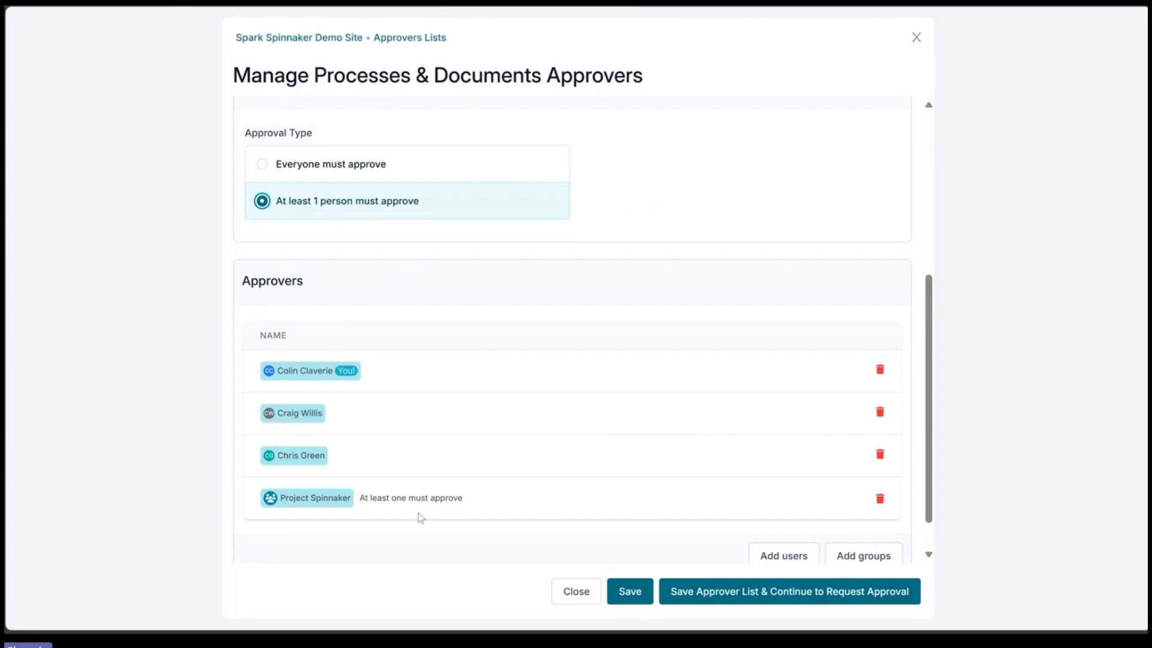
pyautogui.moveTo(362, 498); pyautogui.dragTo(459, 498)
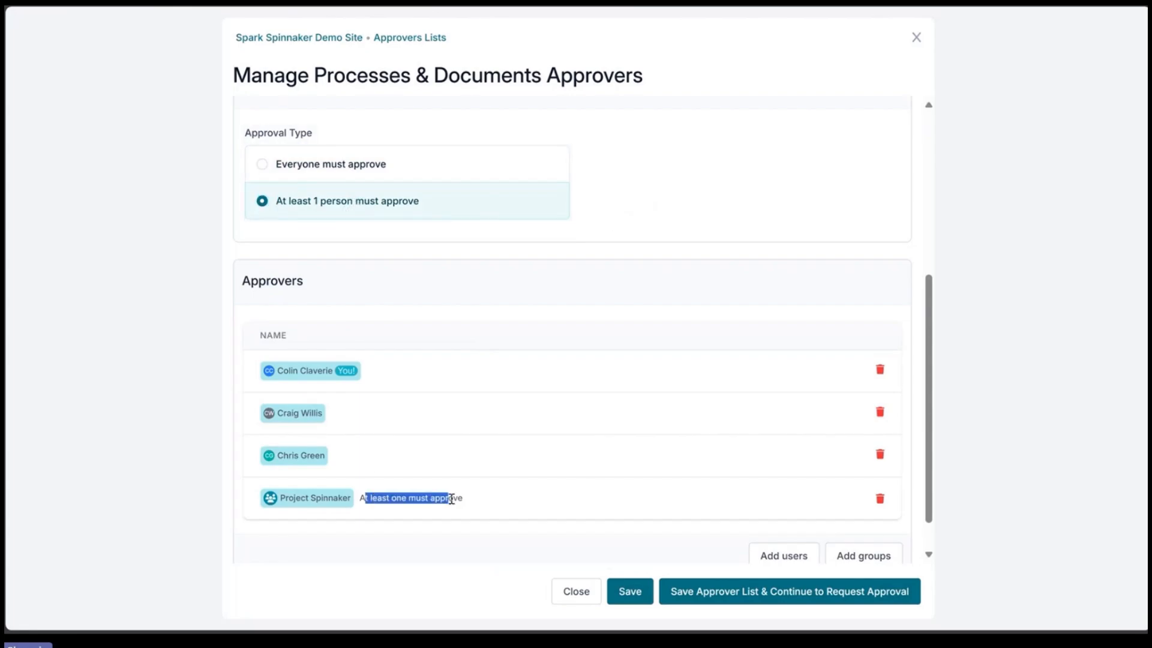
pyautogui.click(461, 500)
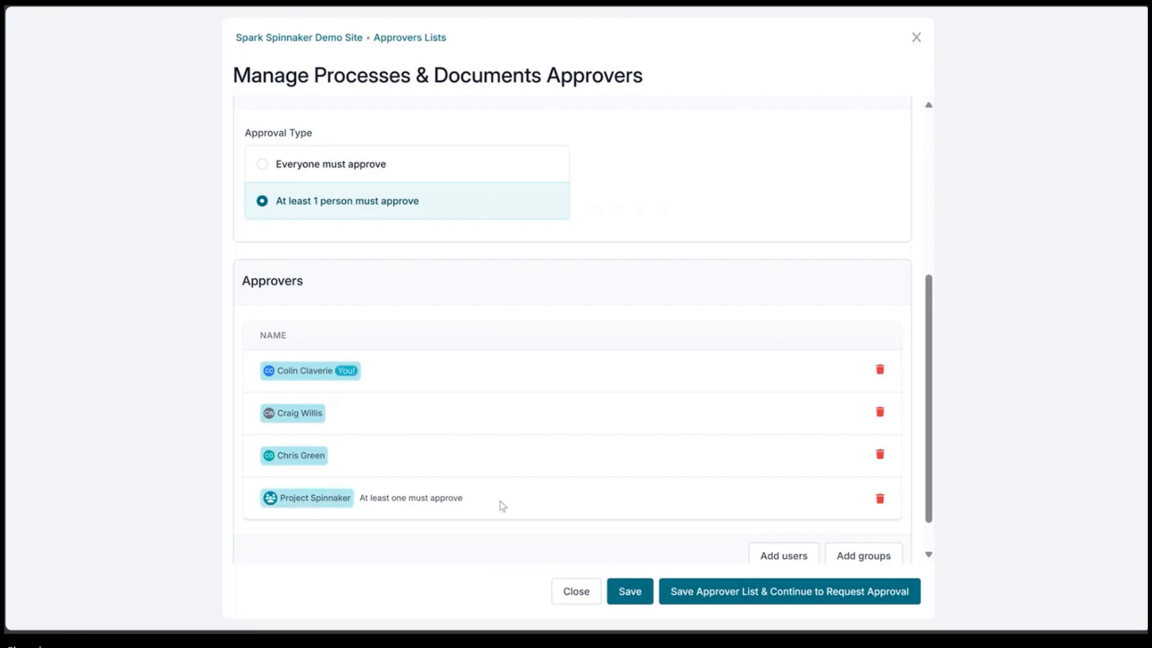
pyautogui.scroll(-1, 499, 499)
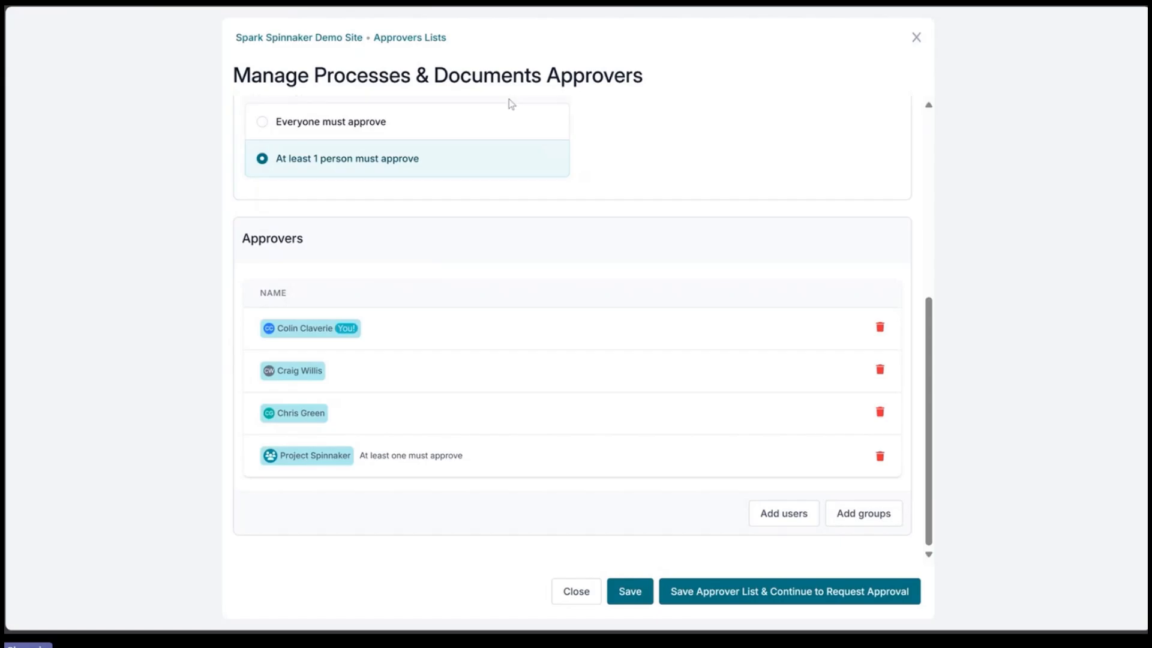
pyautogui.click(509, 134)
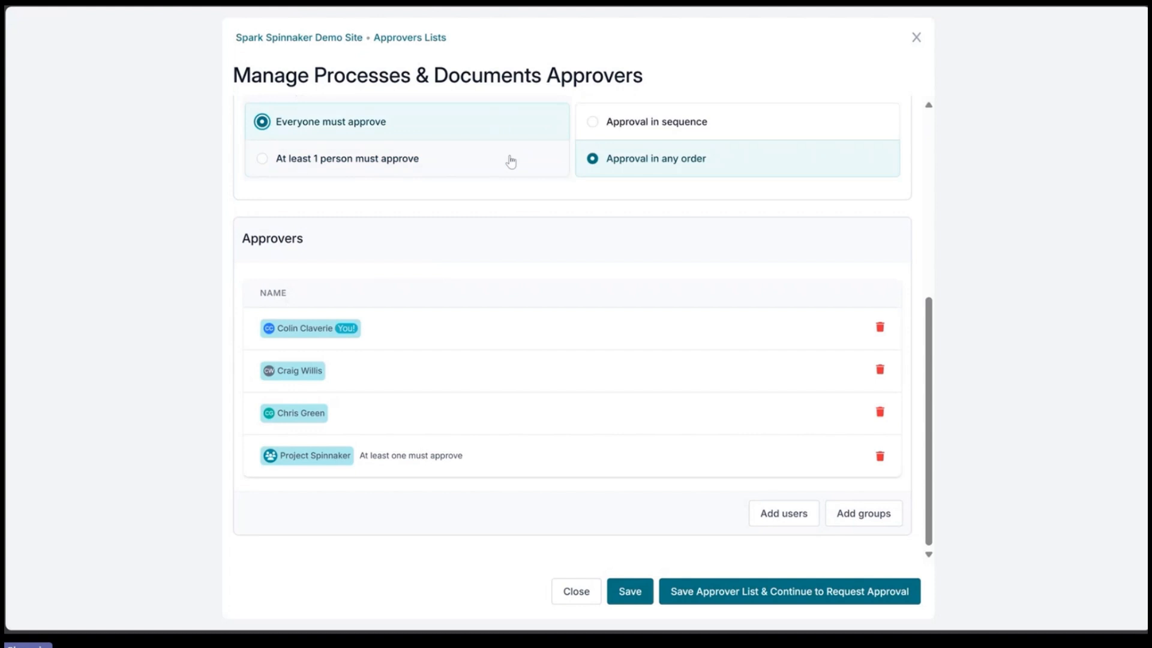
# Step: Save the approver list
pyautogui.scroll(4, 607, 204)
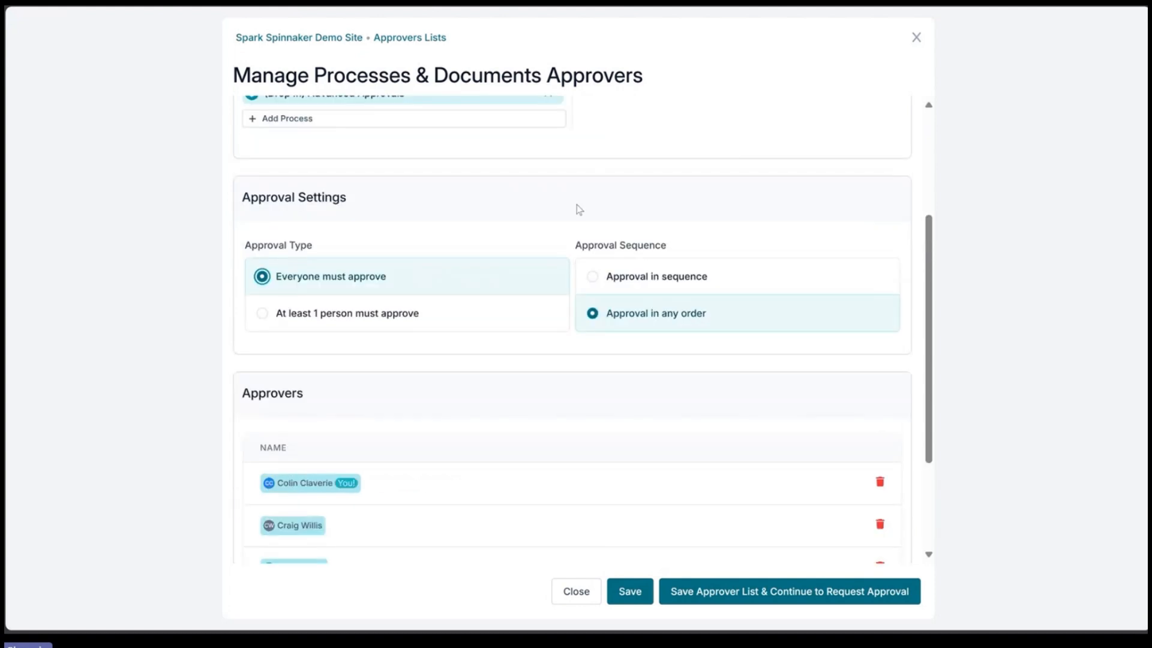
pyautogui.scroll(2, 579, 209)
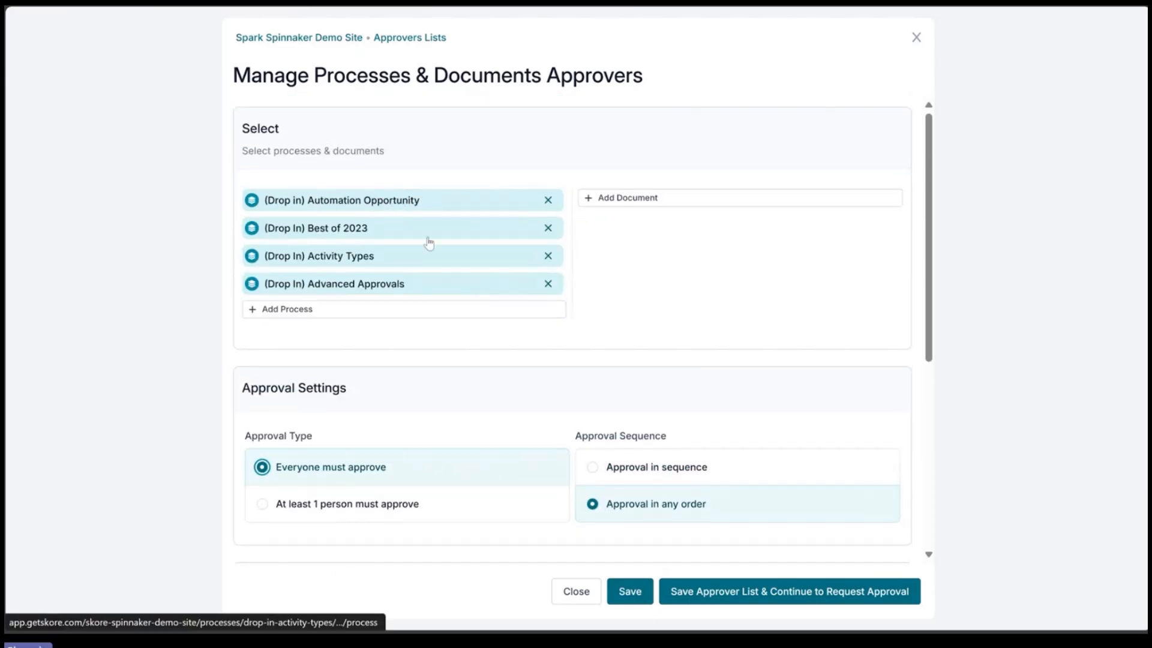
pyautogui.scroll(-5, 427, 242)
pyautogui.click(630, 591)
# Step: Close the Manage Processes & Documents Approvers dialog
pyautogui.scroll(5, 526, 260)
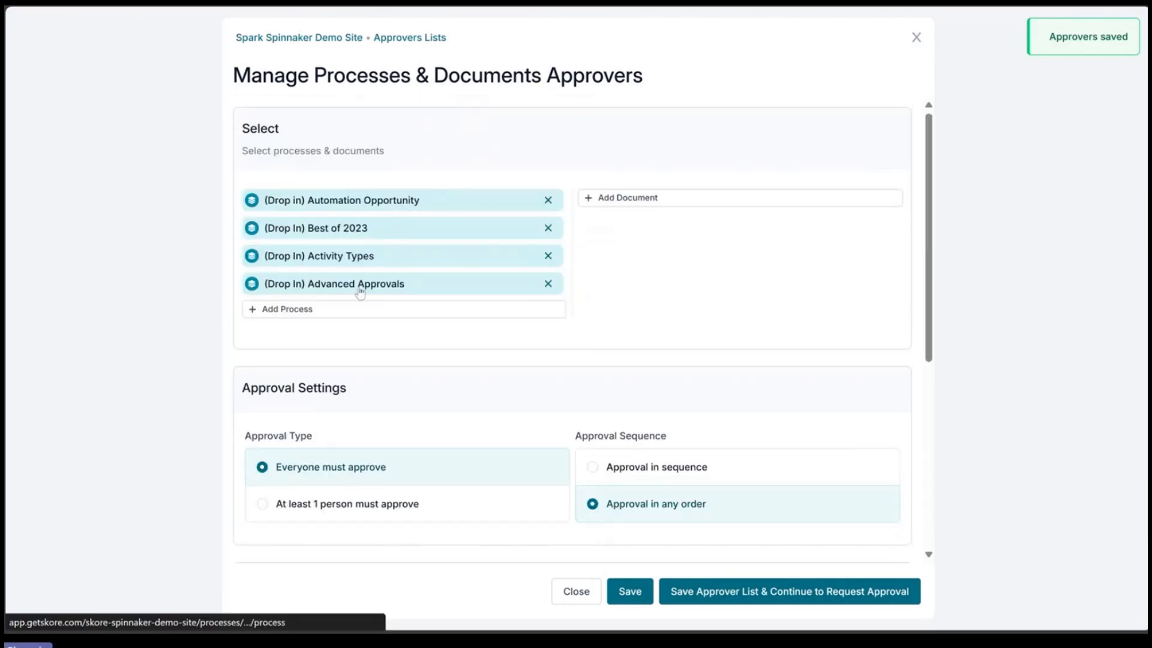
pyautogui.scroll(-5, 483, 453)
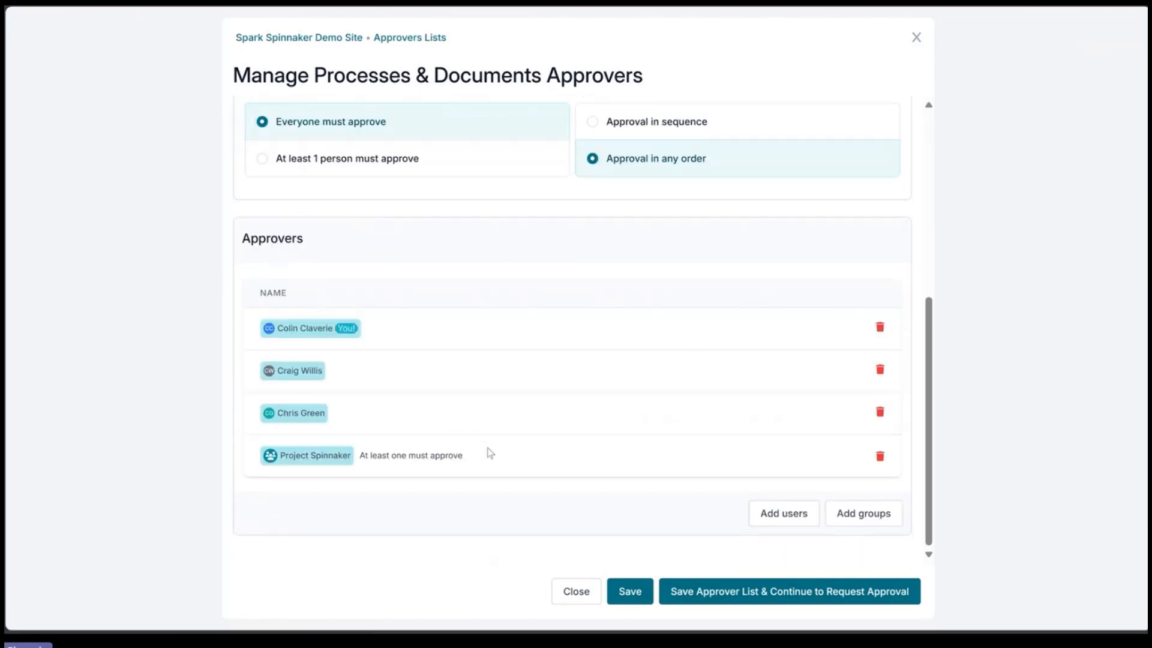
pyautogui.scroll(5, 490, 454)
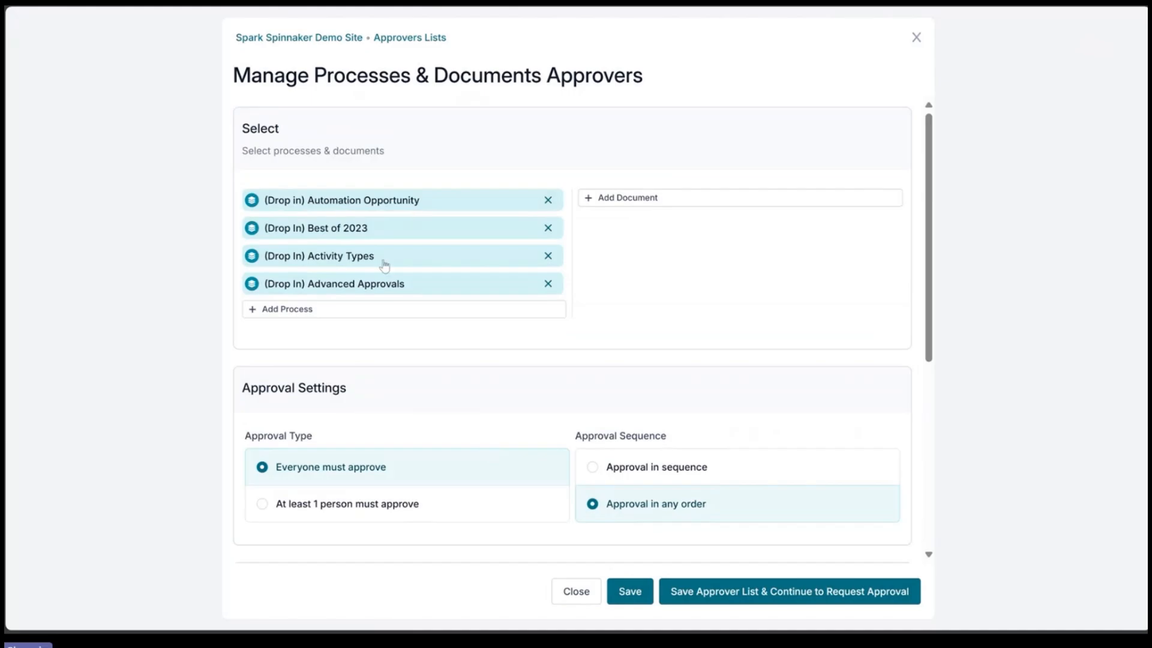
pyautogui.click(574, 596)
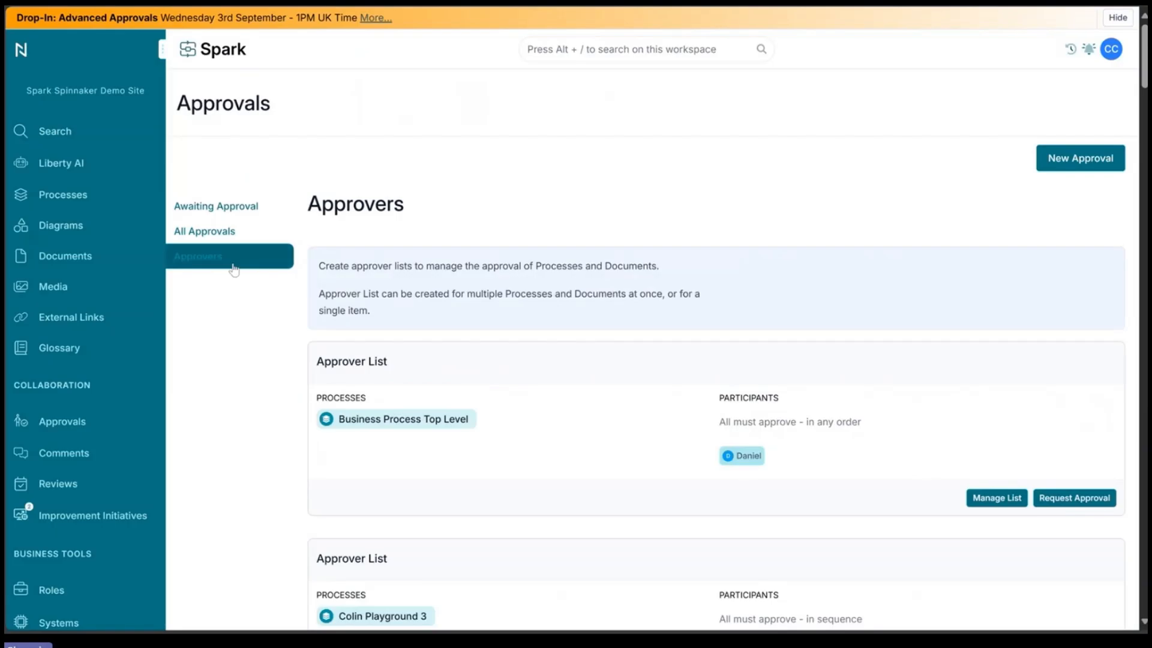
# Step: Open the (Drop In) Activity Types process from its approver list and manage its approvers from the version history
pyautogui.scroll(-4, 484, 240)
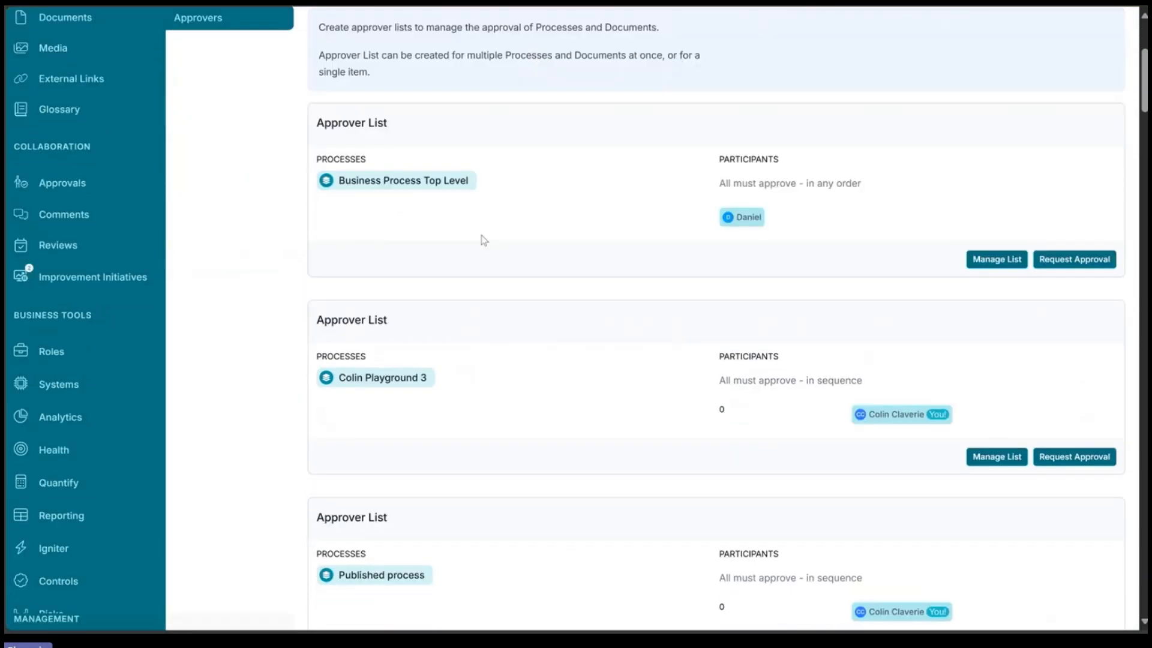
pyautogui.scroll(-10, 484, 240)
pyautogui.scroll(1, 533, 224)
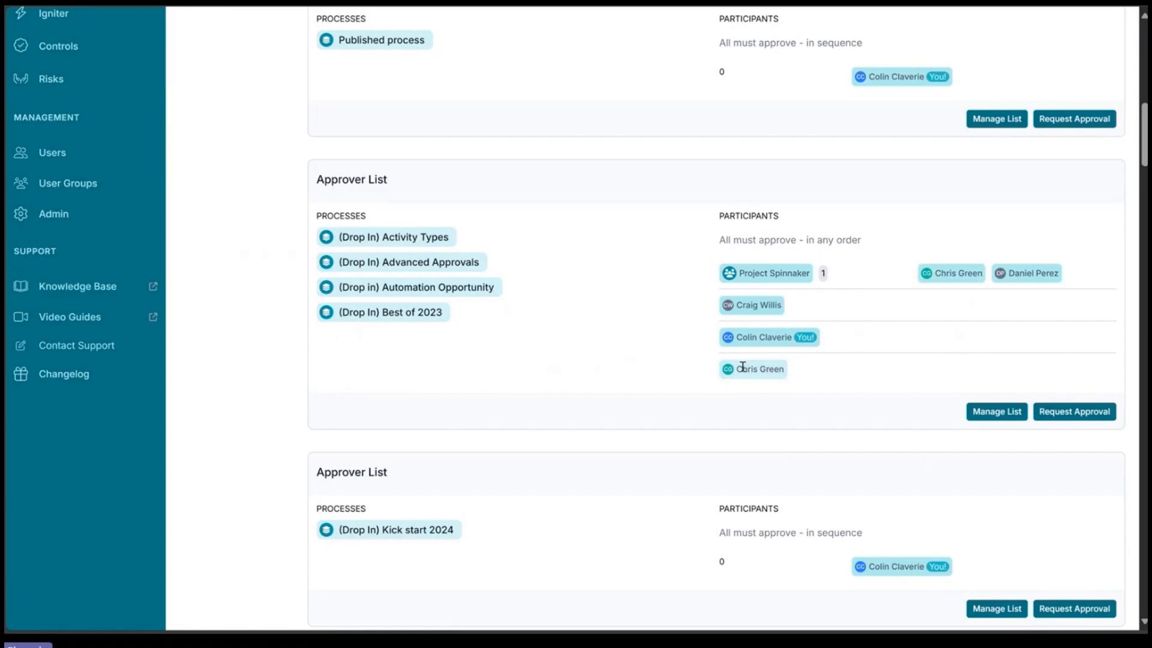
pyautogui.click(389, 238)
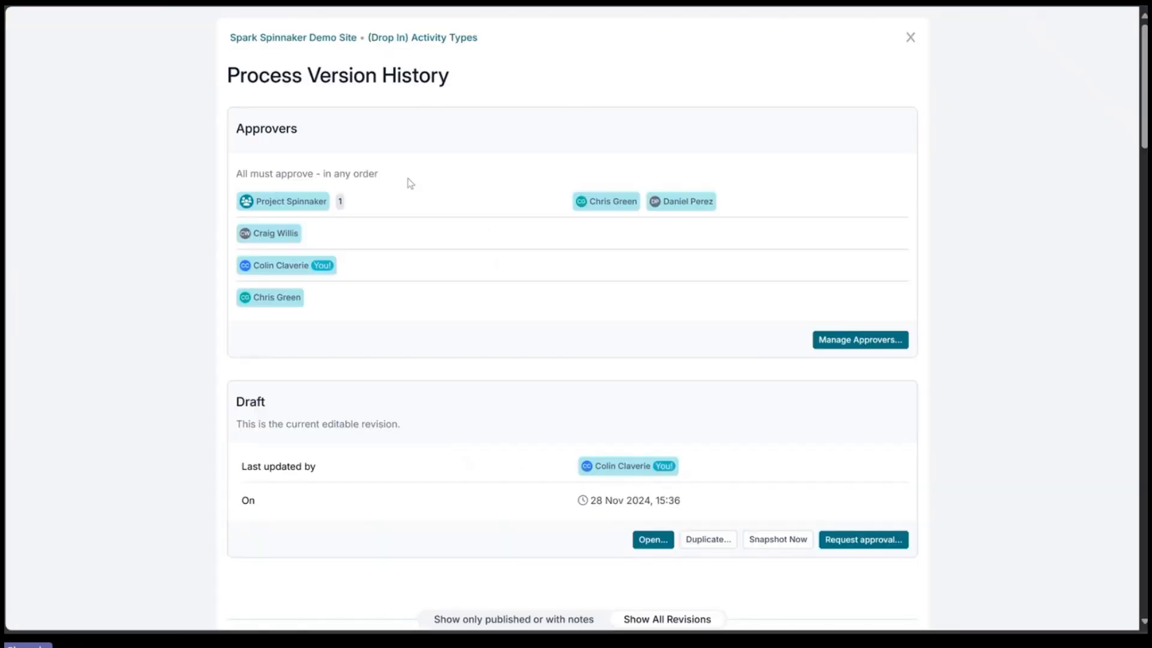
pyautogui.click(870, 347)
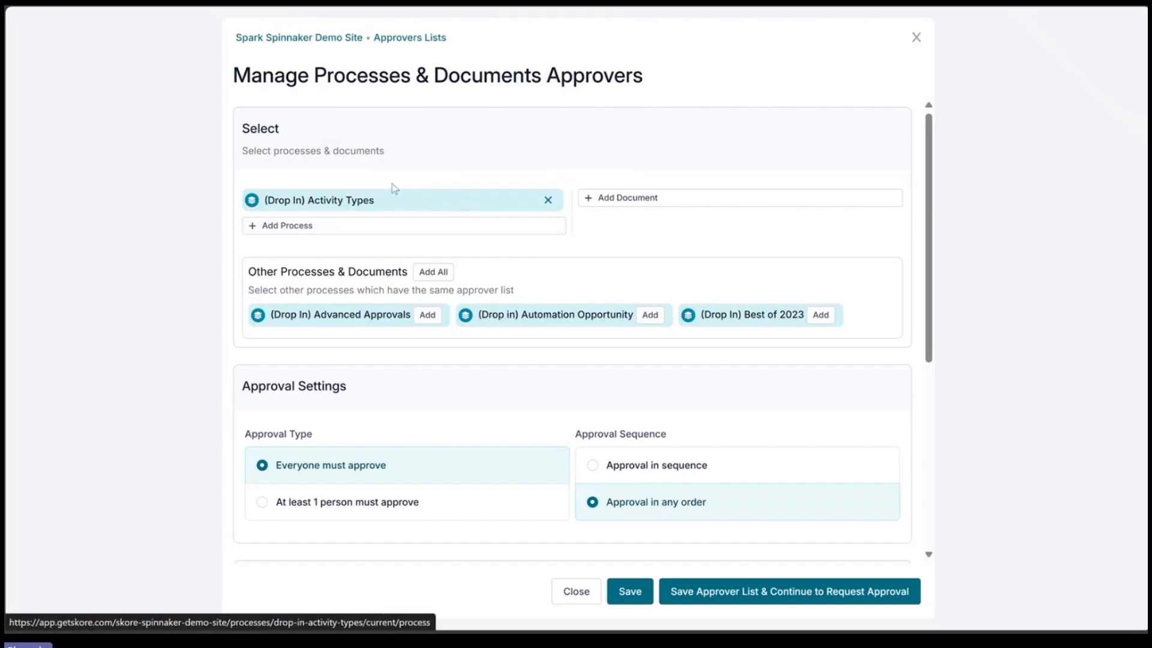
# Step: Add all other processes sharing the same approver list, then save the list and continue to request approval
pyautogui.click(434, 274)
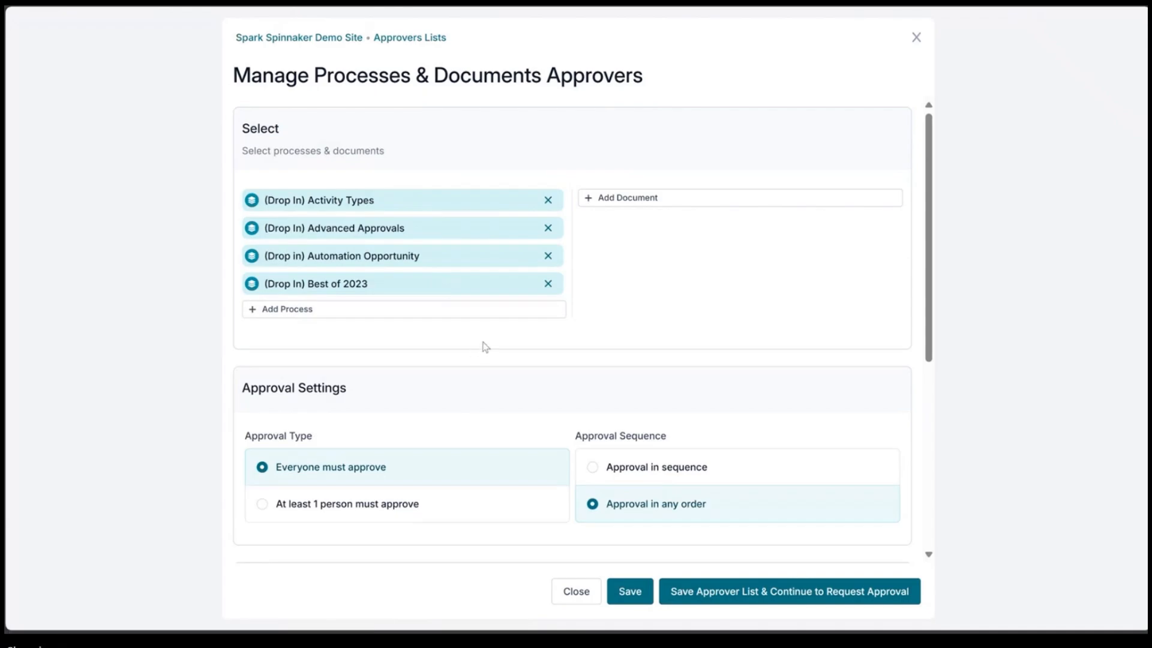
pyautogui.scroll(-3, 492, 276)
pyautogui.scroll(3, 528, 282)
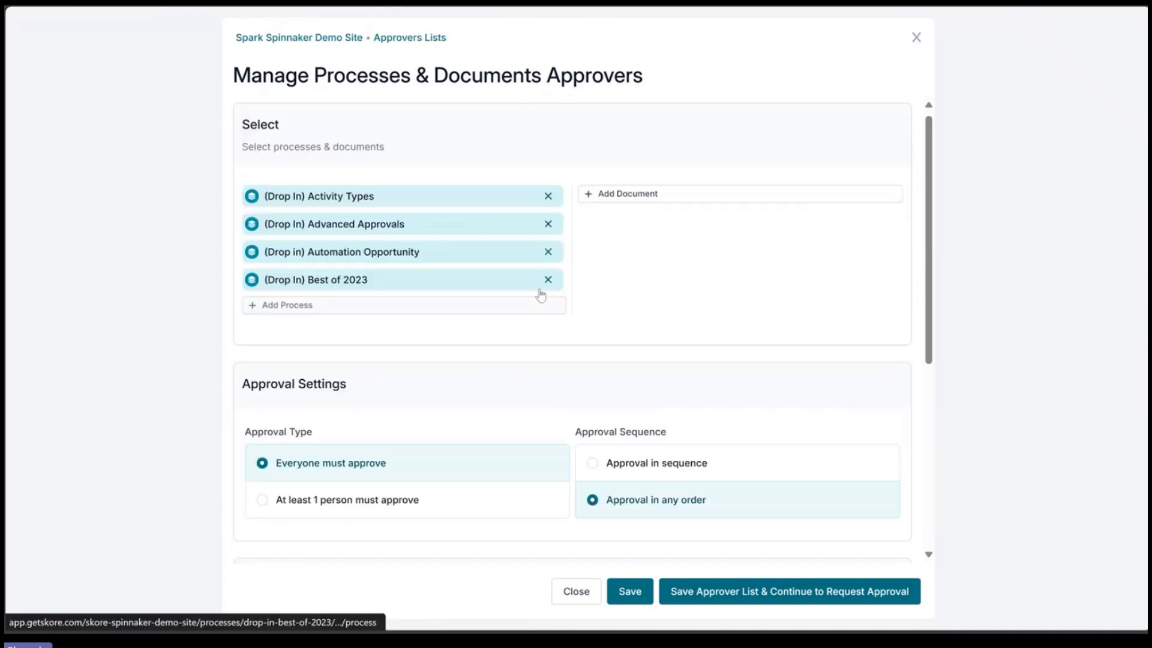
pyautogui.click(695, 597)
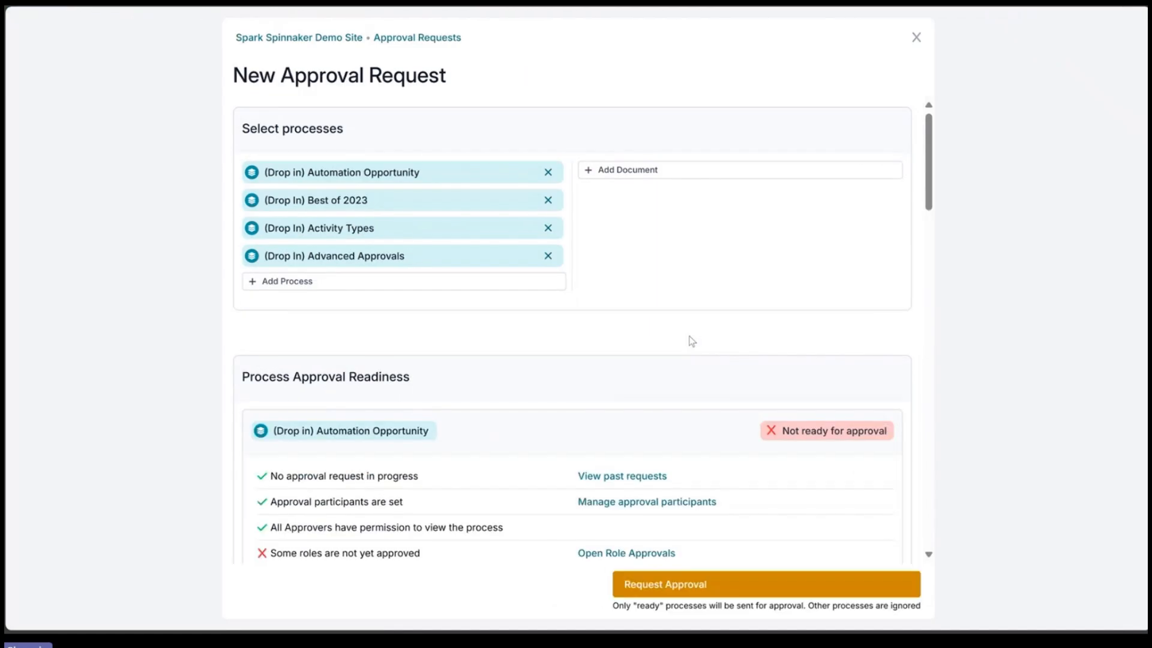
# Step: Review the approval readiness checks and participants for the (Drop in) Automation Opportunity process
pyautogui.scroll(-3, 629, 383)
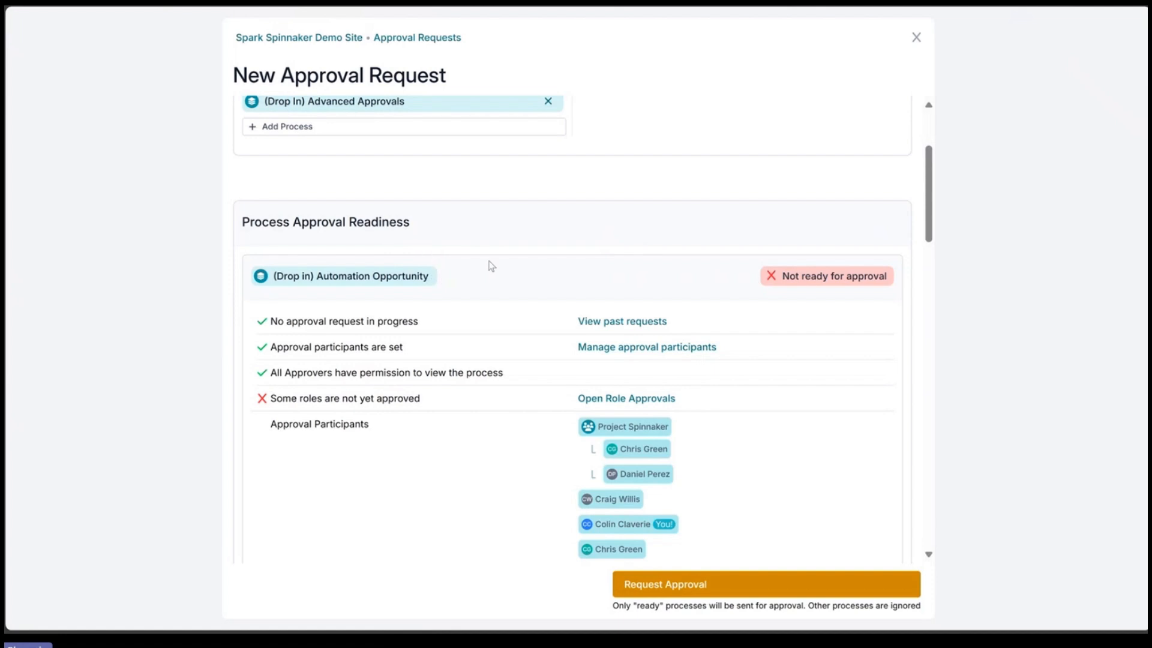
pyautogui.scroll(-1, 481, 260)
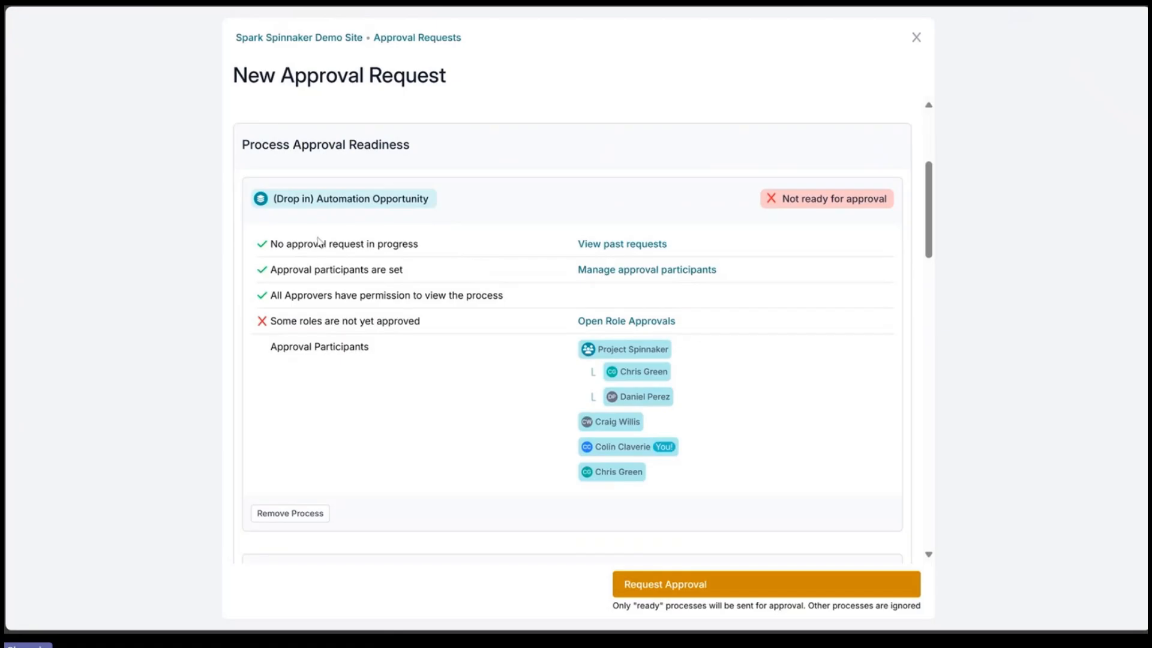
pyautogui.moveTo(272, 242); pyautogui.dragTo(385, 255)
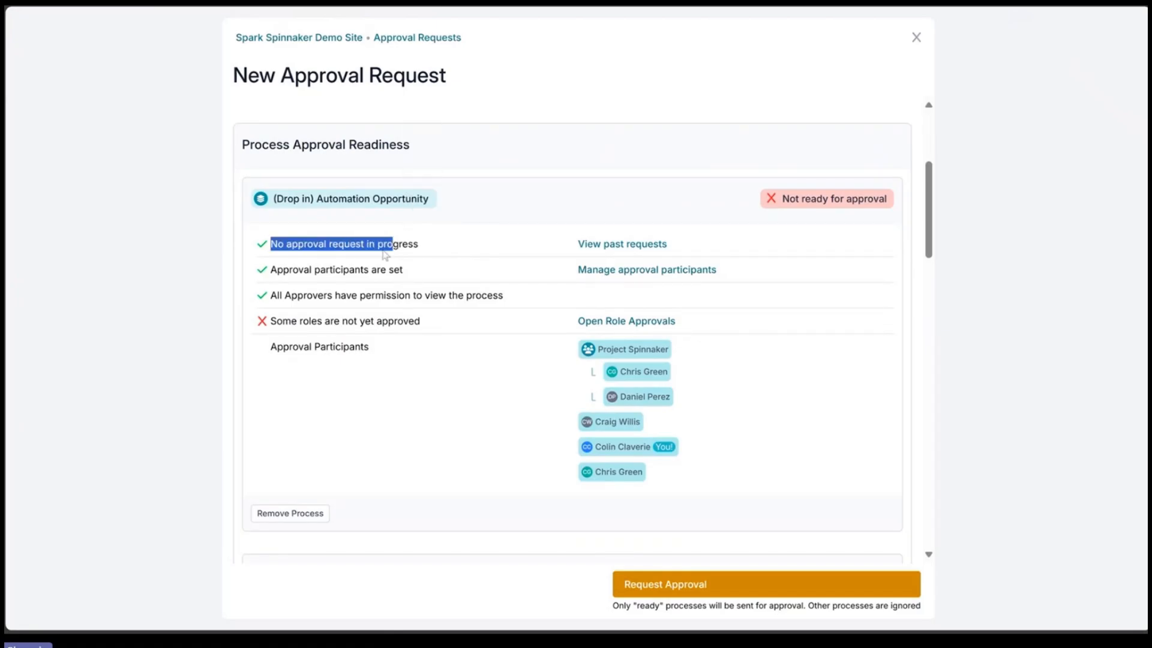
pyautogui.moveTo(284, 270); pyautogui.dragTo(388, 270)
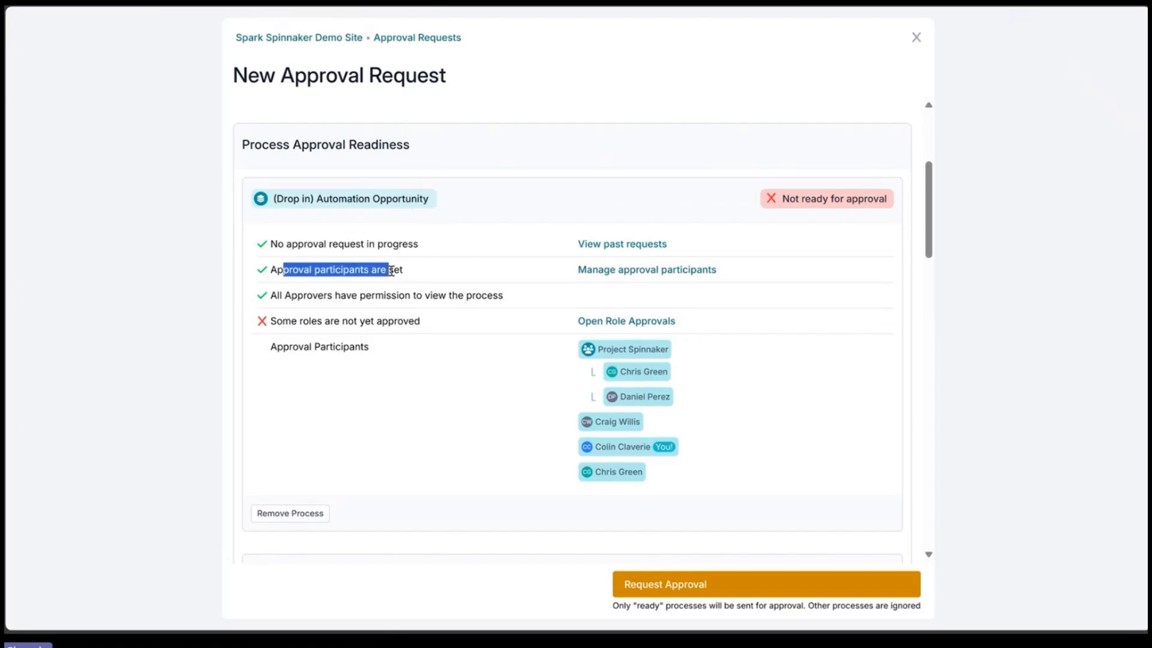
pyautogui.click(276, 296)
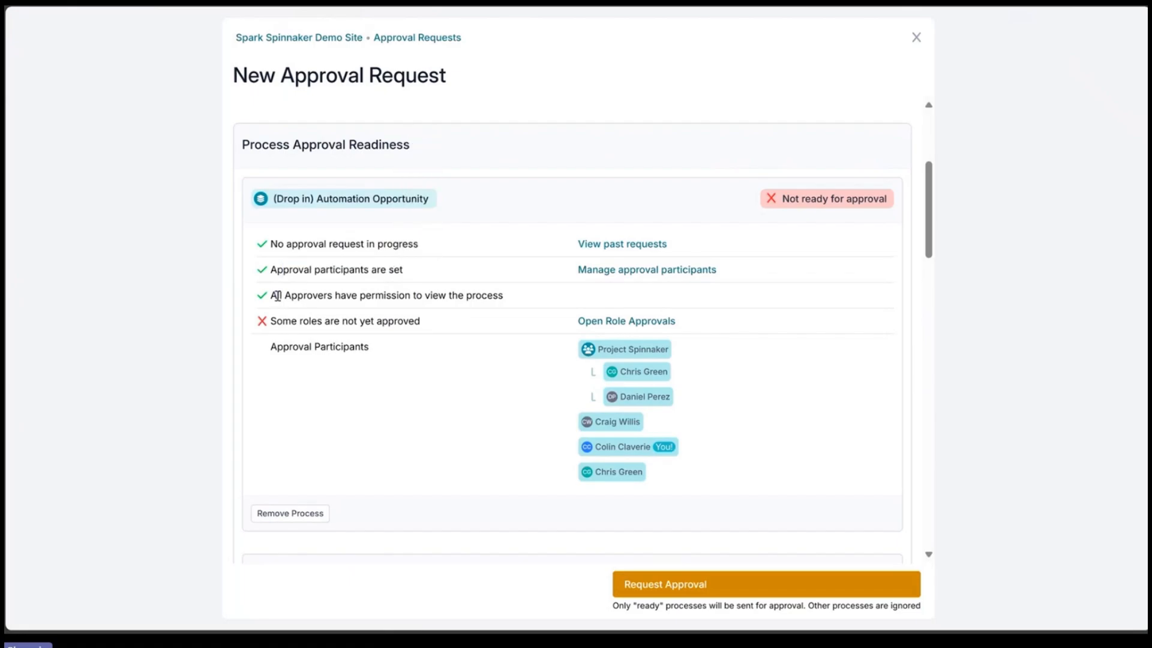
pyautogui.moveTo(273, 296); pyautogui.dragTo(474, 300)
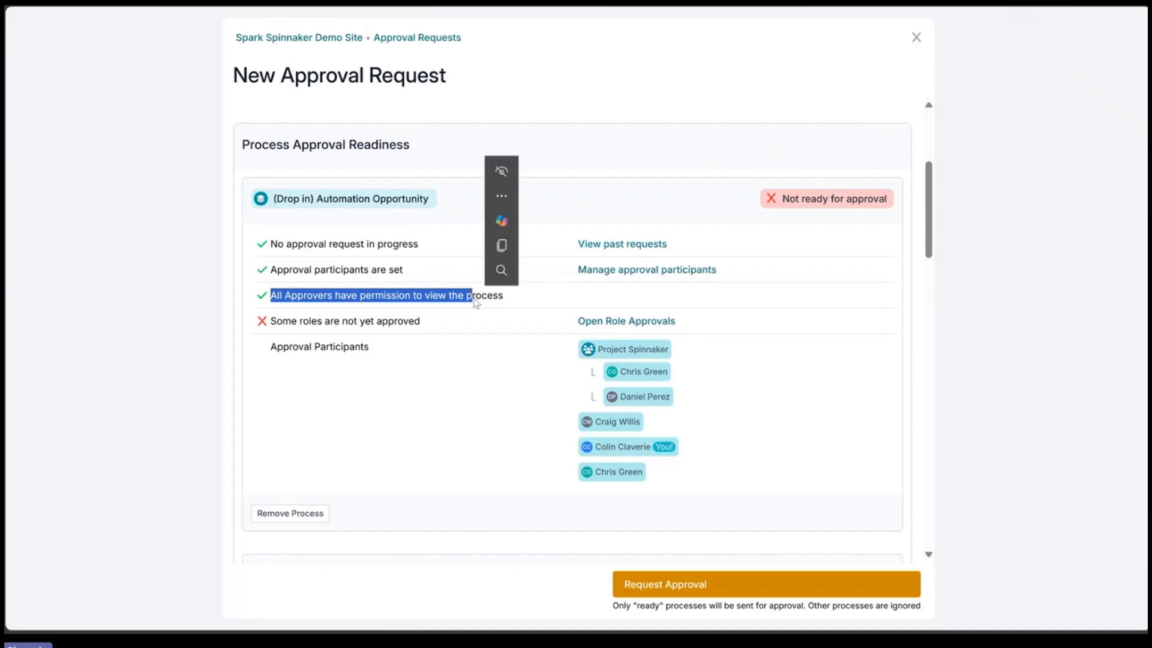
pyautogui.moveTo(277, 321)
pyautogui.mouseDown()
pyautogui.moveTo(412, 319)
pyautogui.moveTo(292, 319)
pyautogui.mouseUp()
pyautogui.click(288, 322)
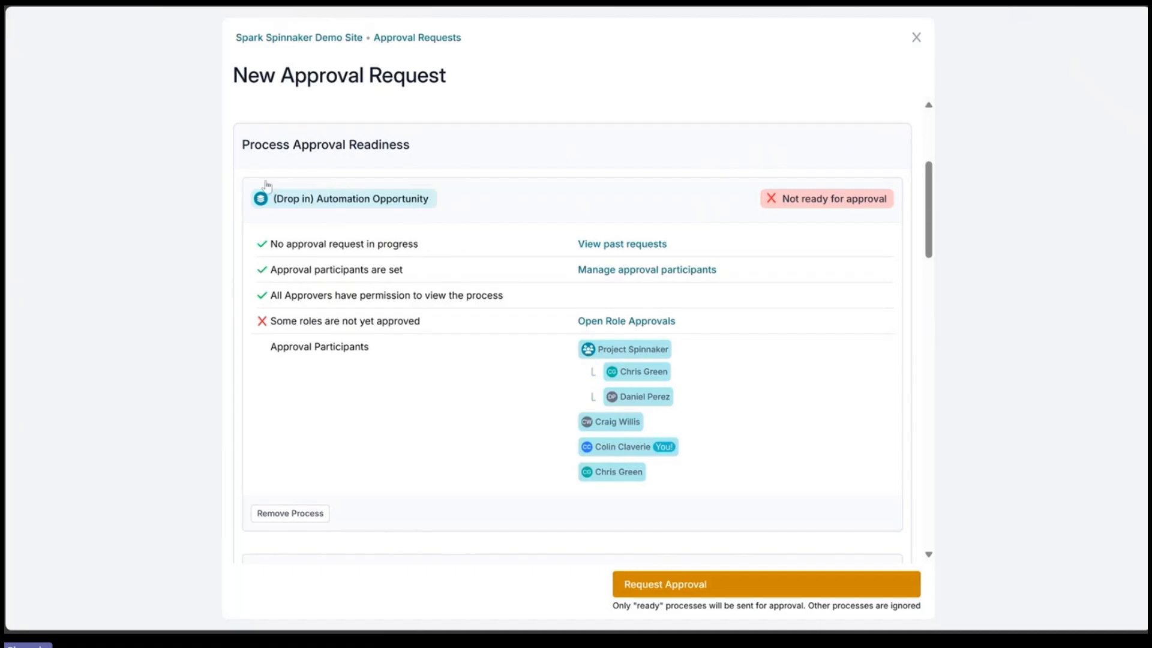
# Step: In workspace approval options, turn off Prevent Process Publication if unapproved Roles
pyautogui.click(278, 42)
pyautogui.scroll(-7, 96, 510)
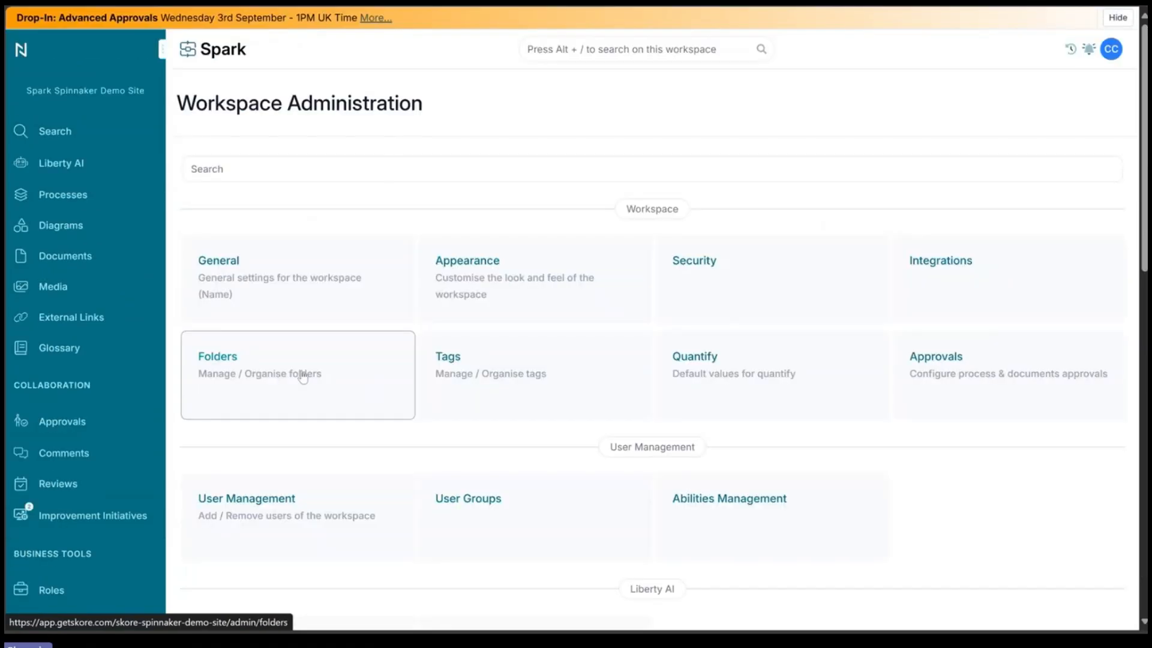
pyautogui.click(960, 357)
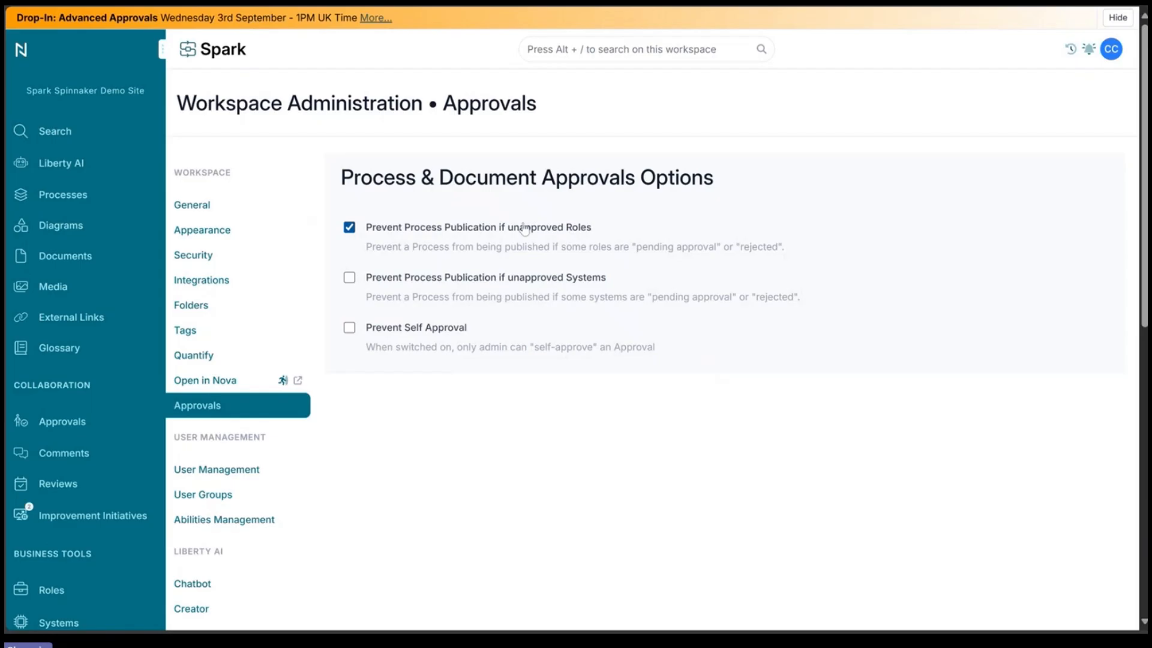
pyautogui.click(417, 233)
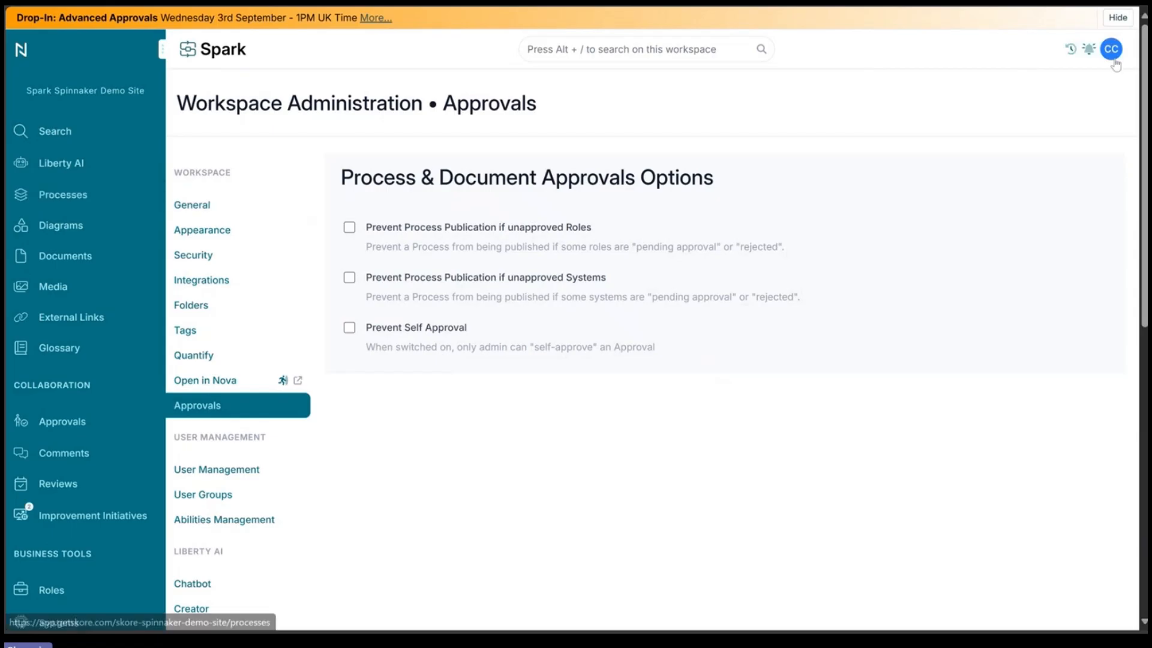
# Step: Open the recently visited (Drop In) Activity Types process and start a new approval request from its version history
pyautogui.click(1070, 49)
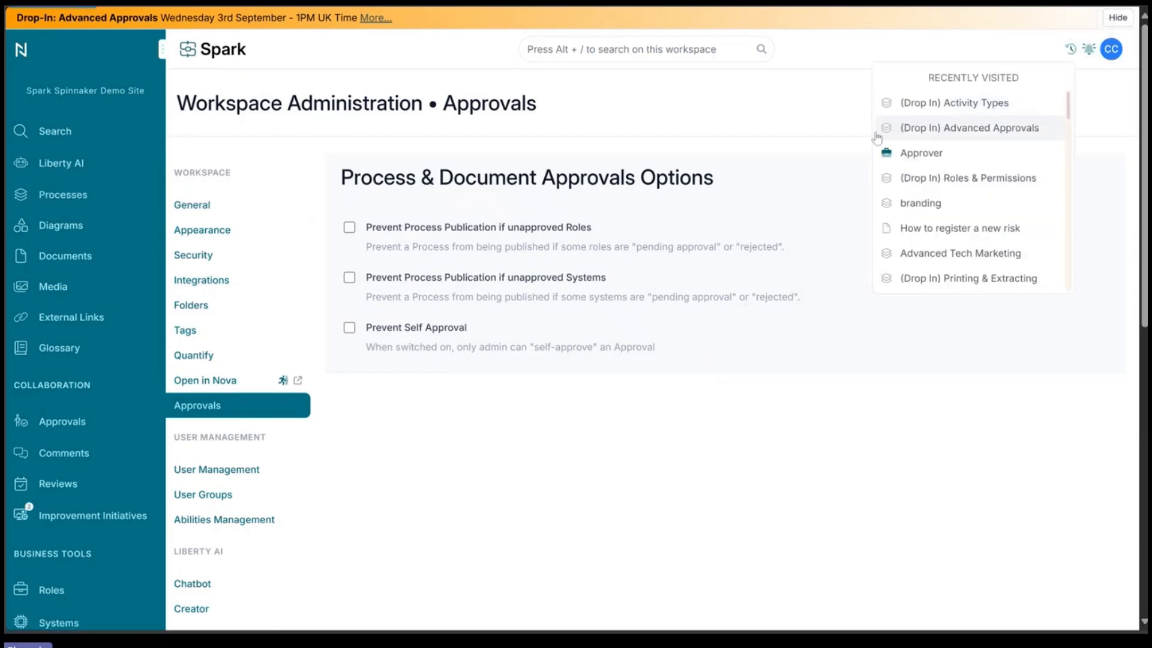
pyautogui.click(954, 102)
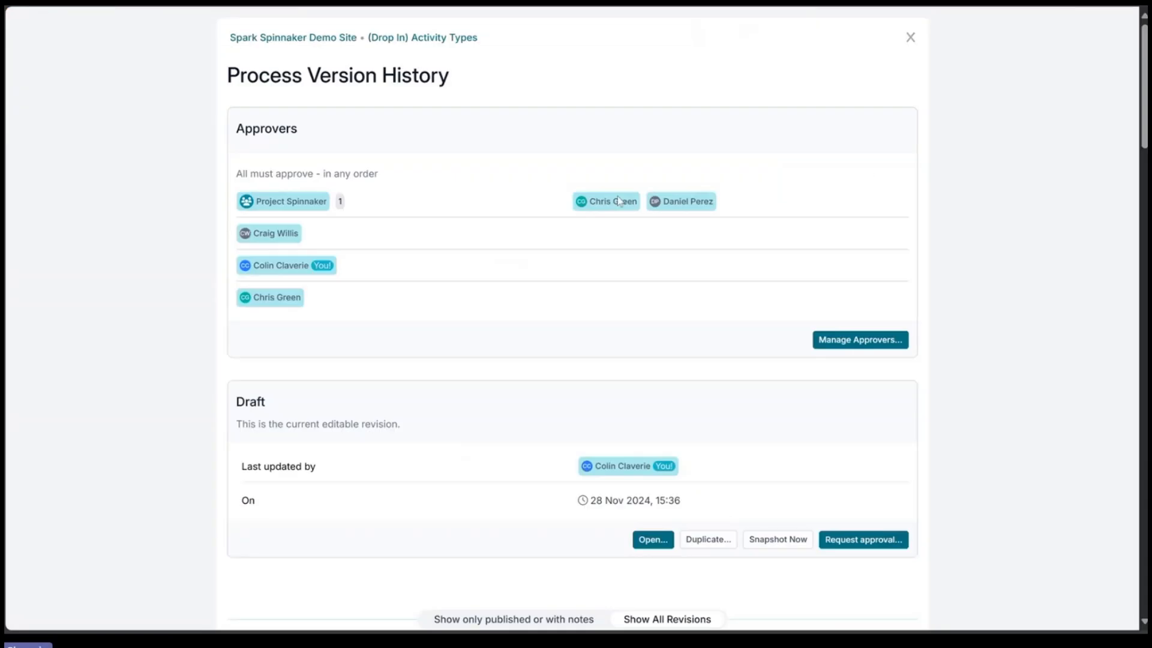
pyautogui.click(1024, 42)
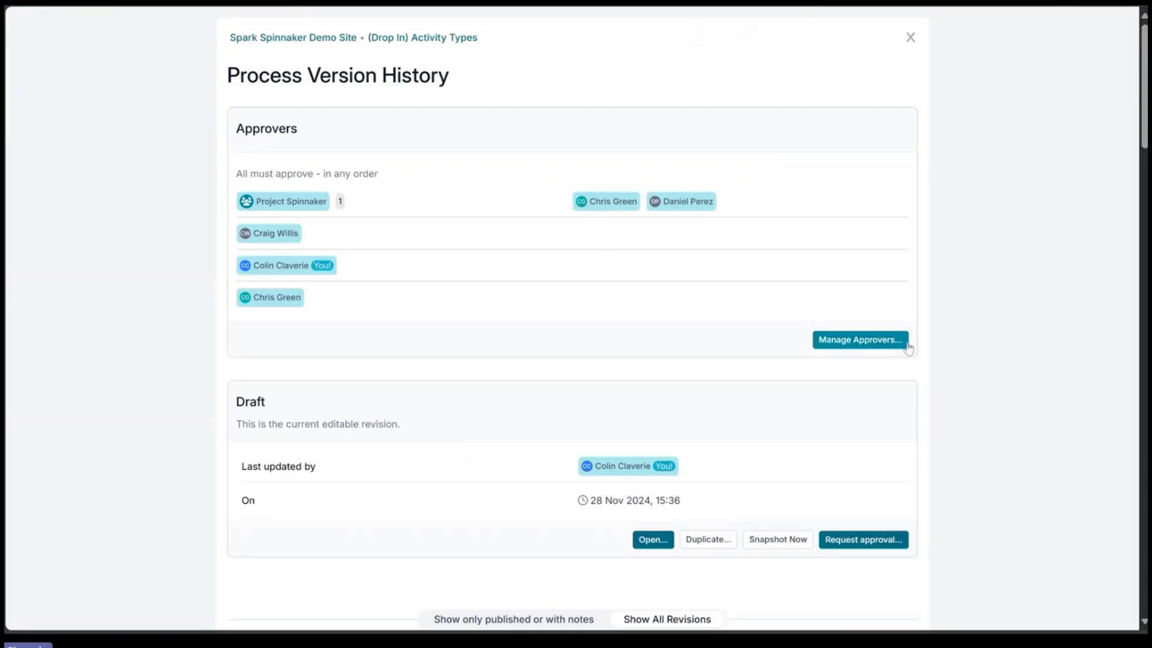
pyautogui.click(862, 543)
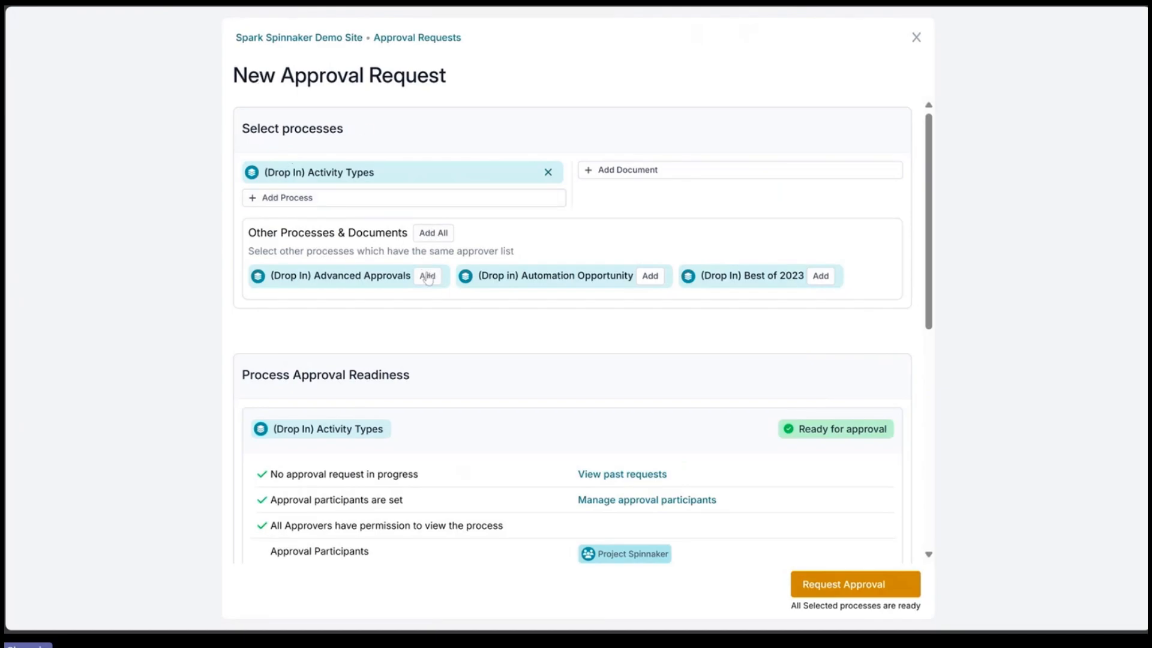
# Step: Add all processes with the same approver list, then remove all except (Drop in) Automation Opportunity from the request
pyautogui.click(432, 234)
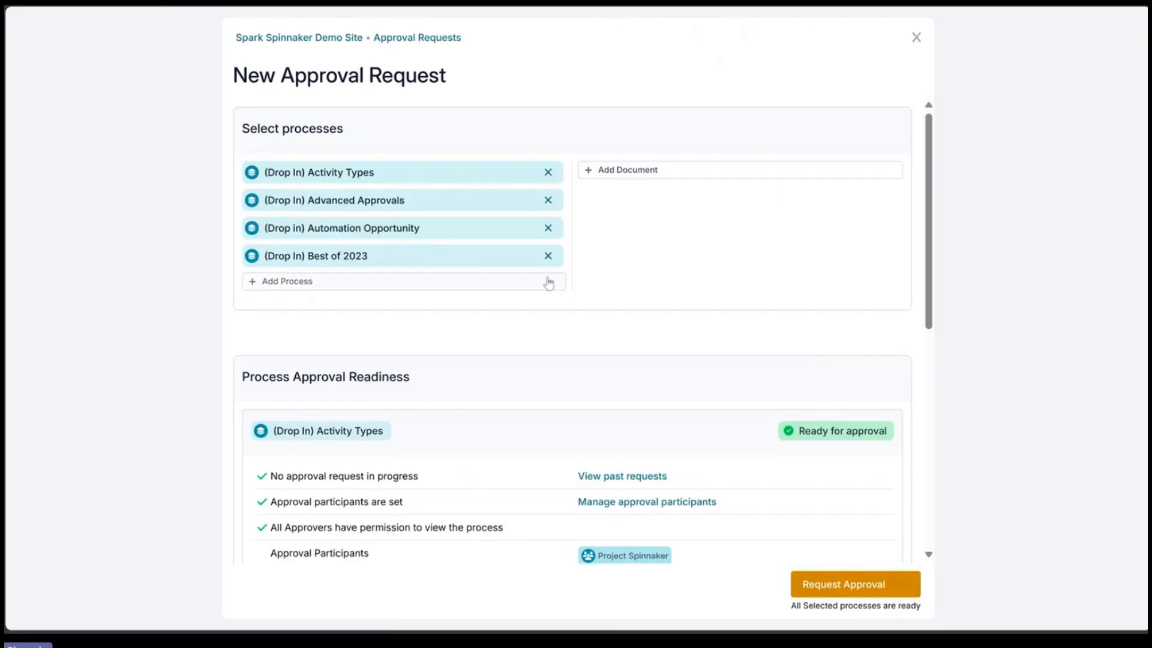
pyautogui.click(551, 201)
pyautogui.click(549, 228)
pyautogui.click(550, 174)
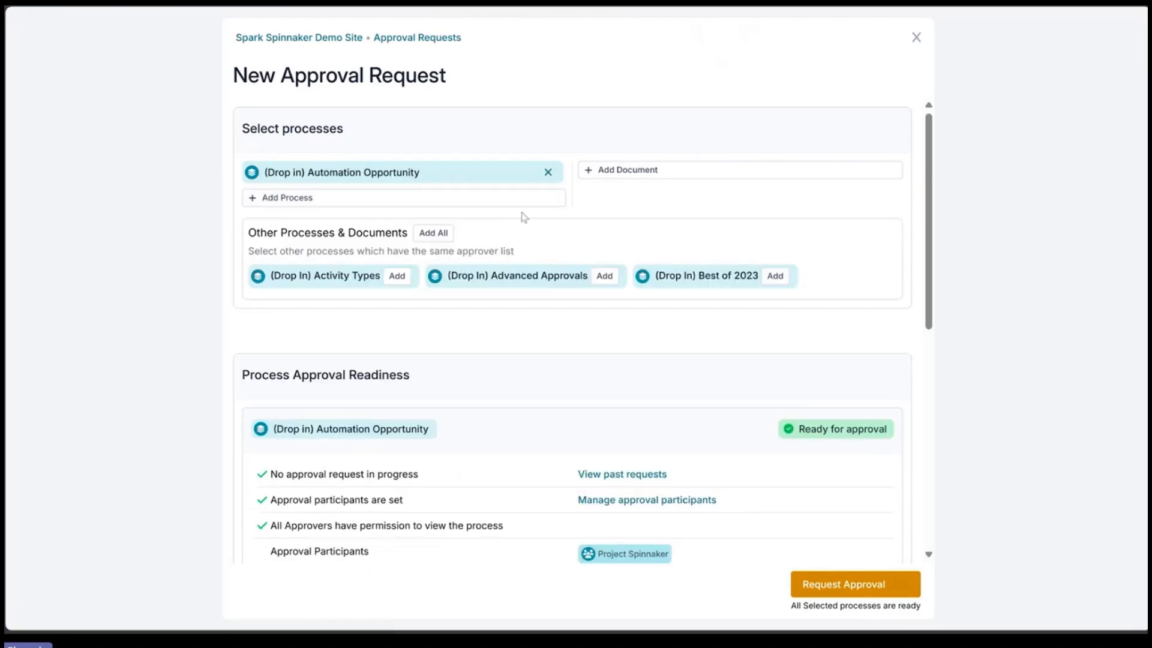
# Step: Remove every user and group approver from the Automation Opportunity approver list
pyautogui.scroll(-4, 529, 222)
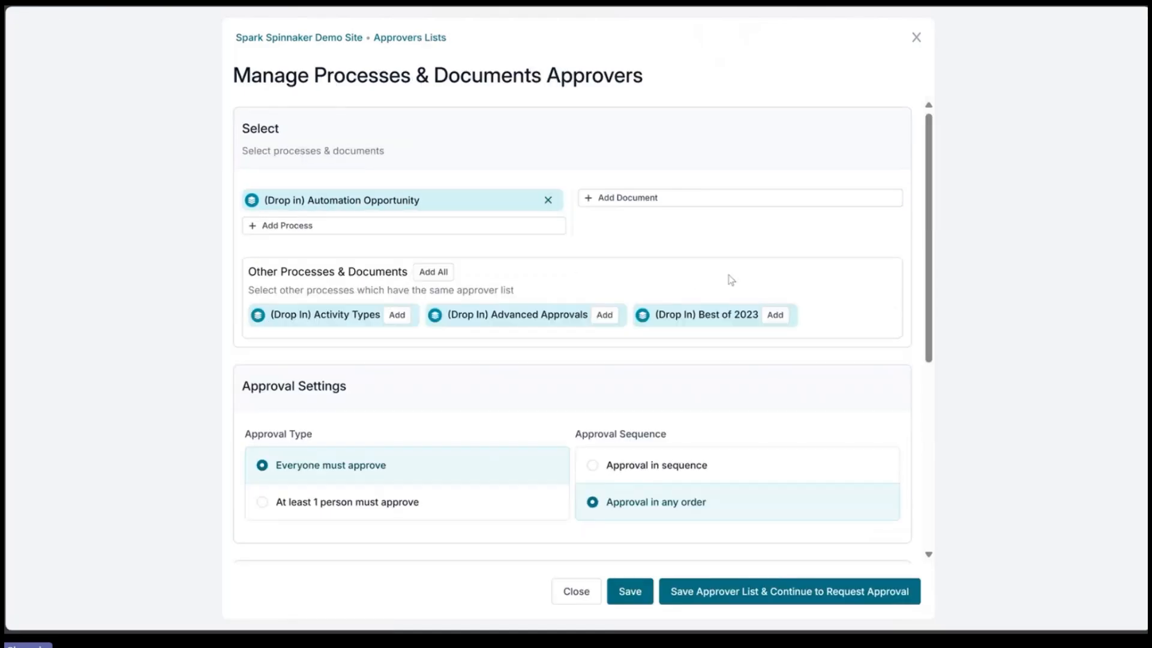
pyautogui.scroll(-4, 432, 287)
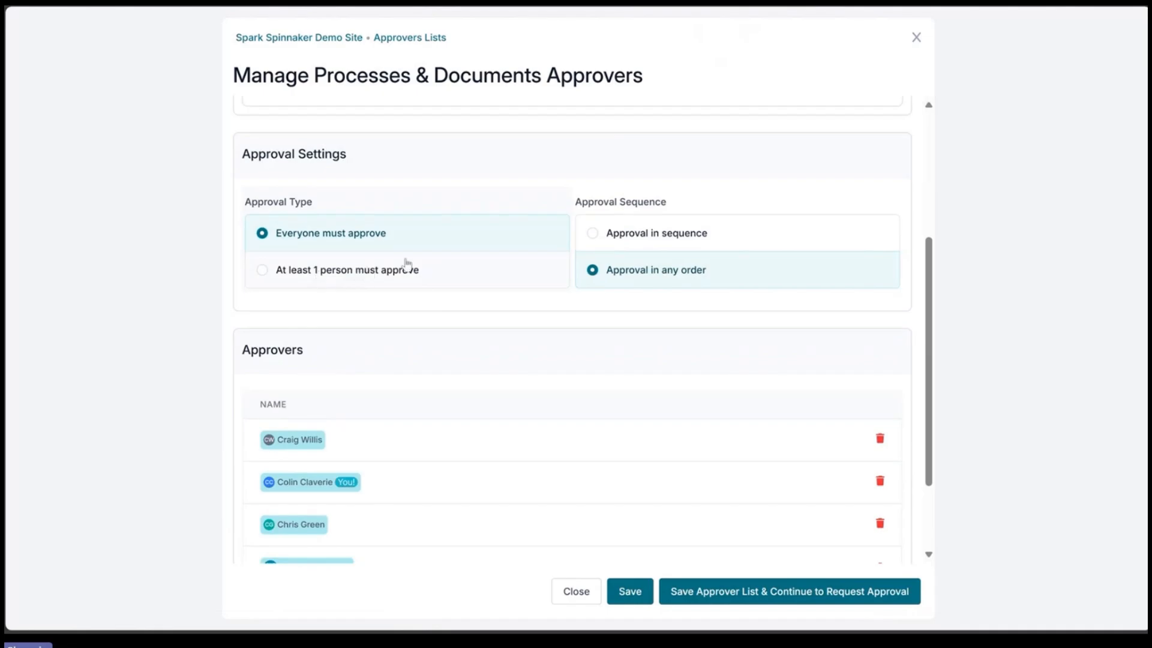
pyautogui.click(417, 239)
pyautogui.scroll(-2, 587, 391)
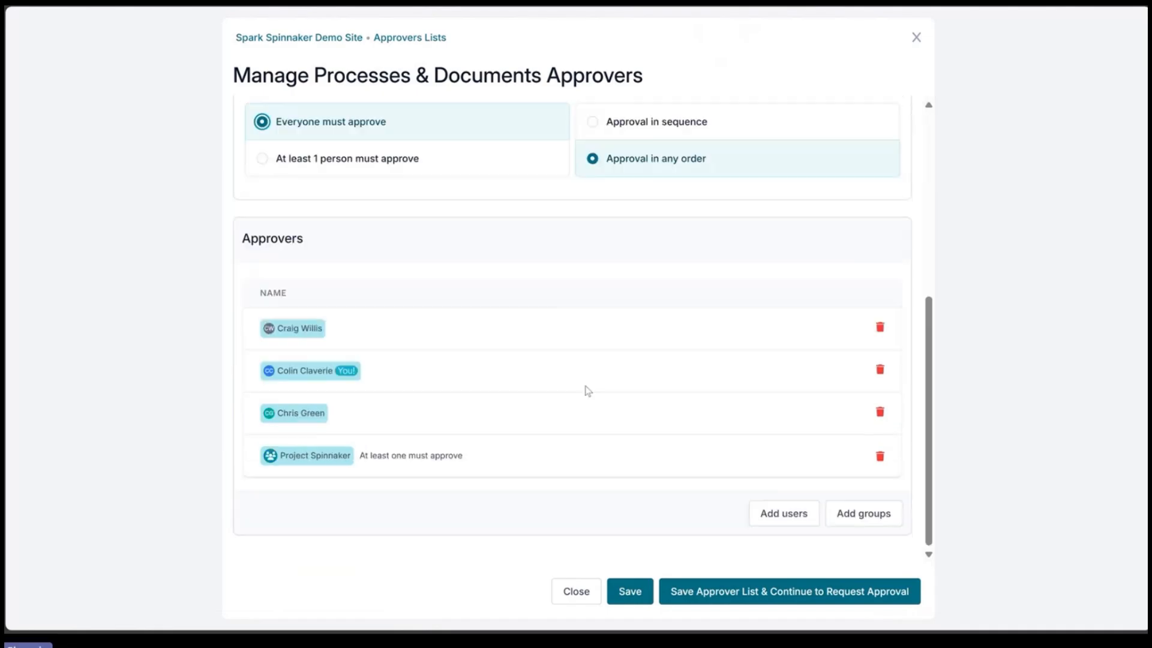
pyautogui.click(880, 371)
pyautogui.click(881, 413)
pyautogui.click(880, 413)
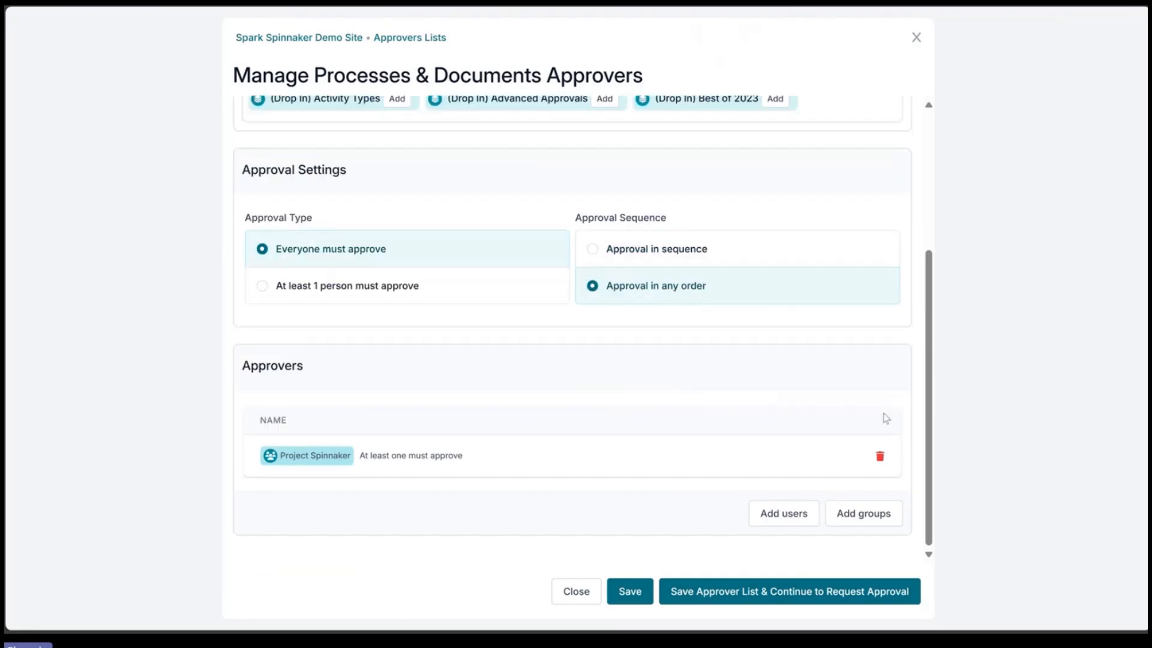
pyautogui.click(881, 456)
# Step: Add the current user and a second admin user as approvers through the user selector and save the selection
pyautogui.click(783, 513)
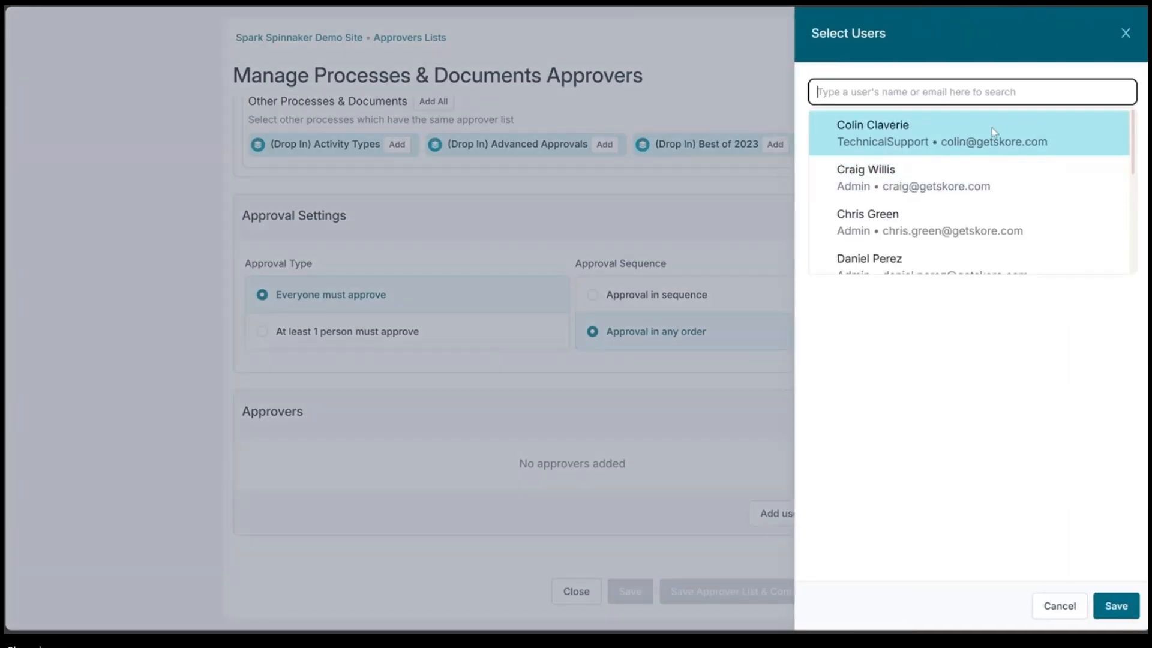
pyautogui.click(994, 132)
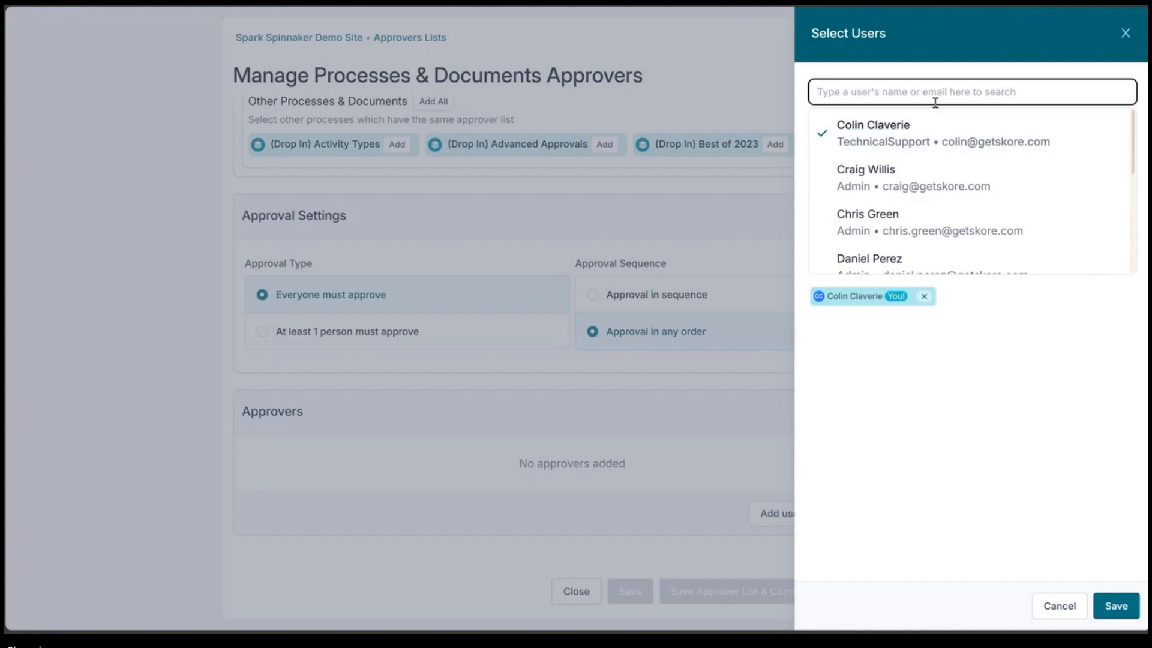
pyautogui.write('ham')
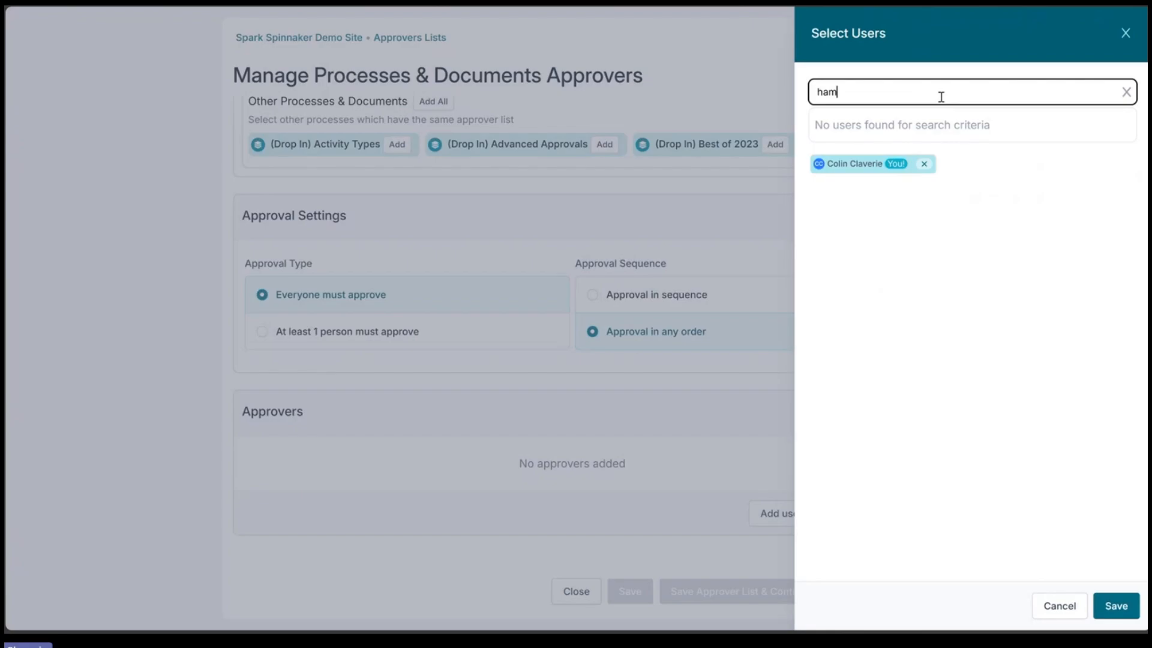
pyautogui.press('BackSpace')
pyautogui.press('BackSpace')
pyautogui.press('BackSpace')
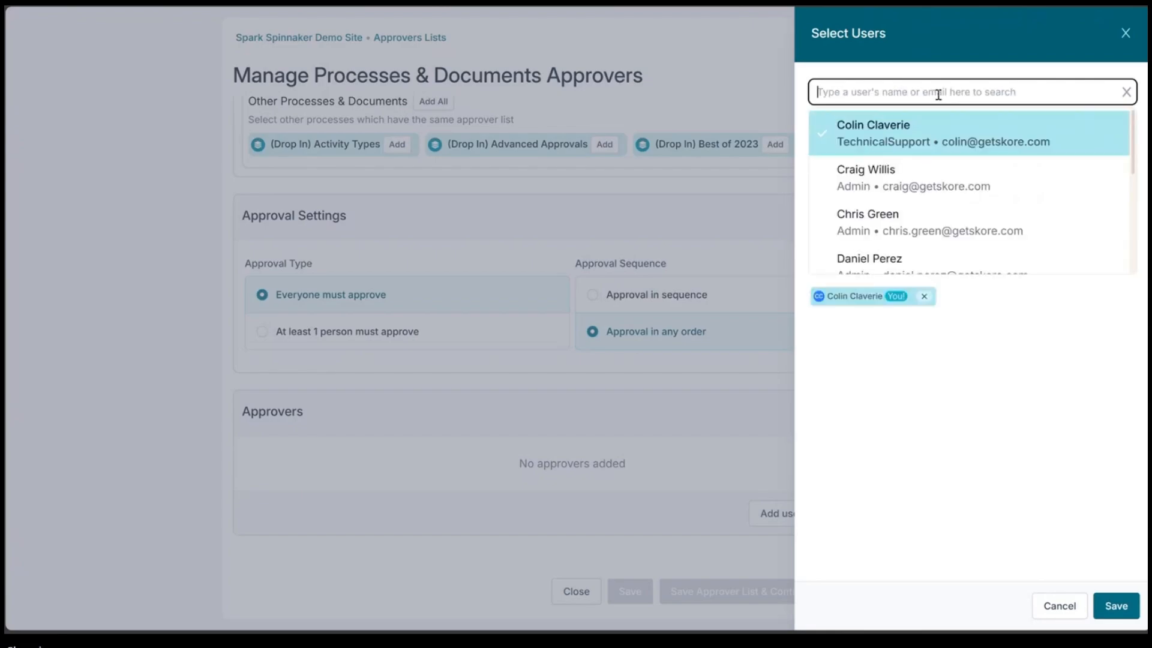
pyautogui.click(989, 183)
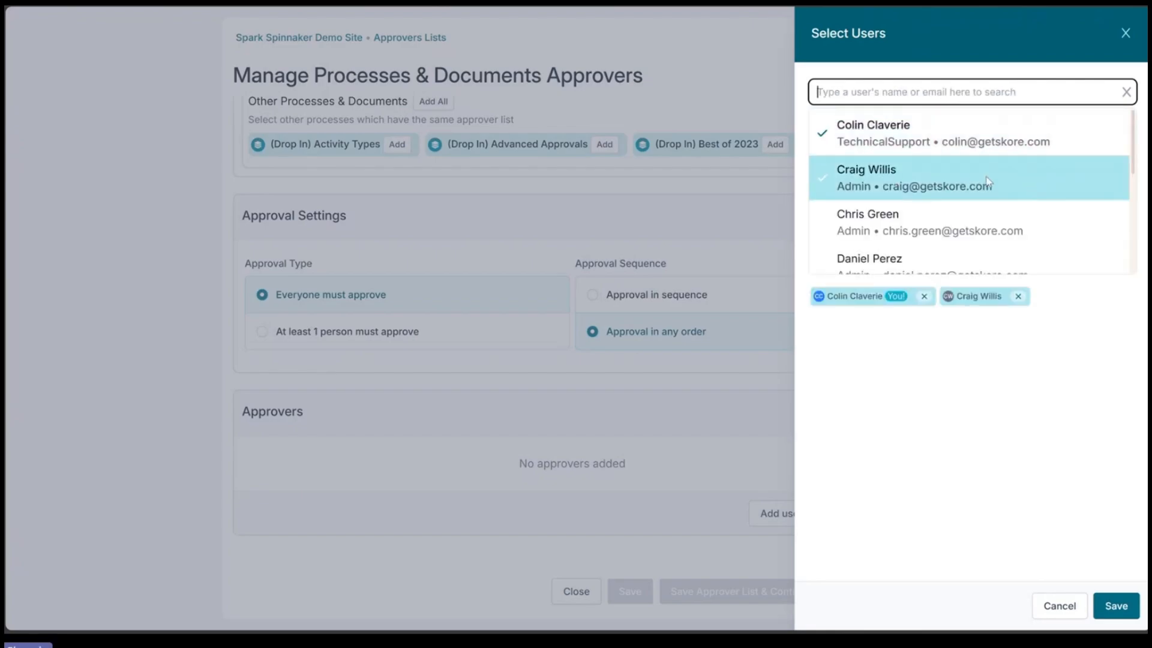
pyautogui.click(996, 402)
pyautogui.click(1103, 612)
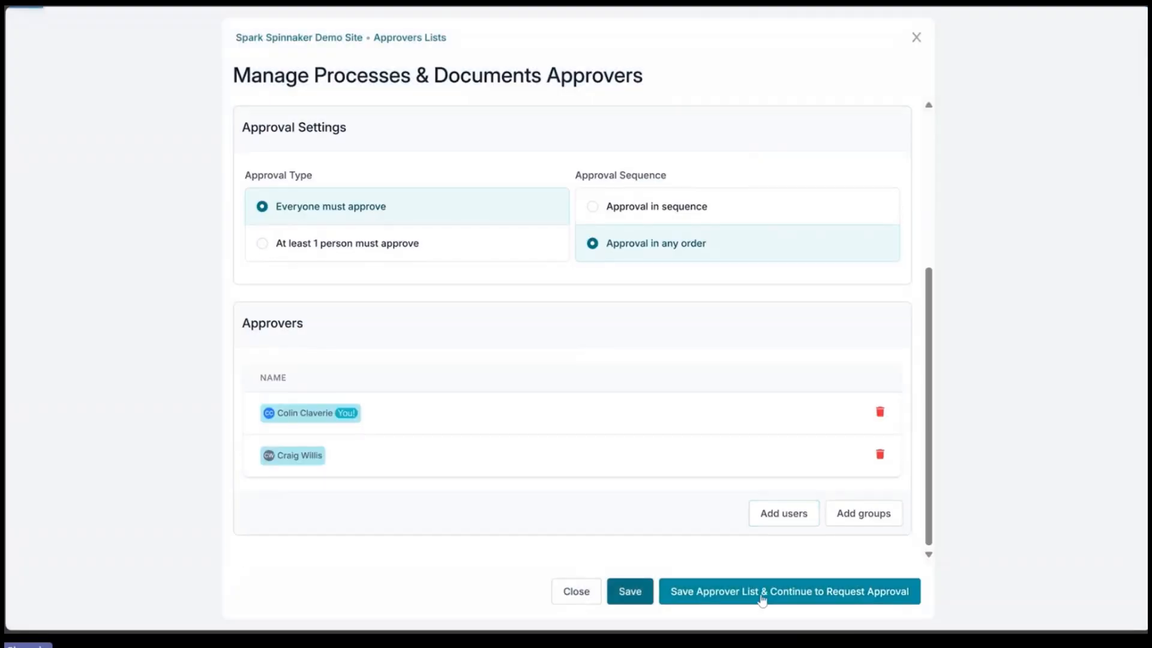
# Step: Save the approver list and submit the approval request for the Automation Opportunity process
pyautogui.click(761, 596)
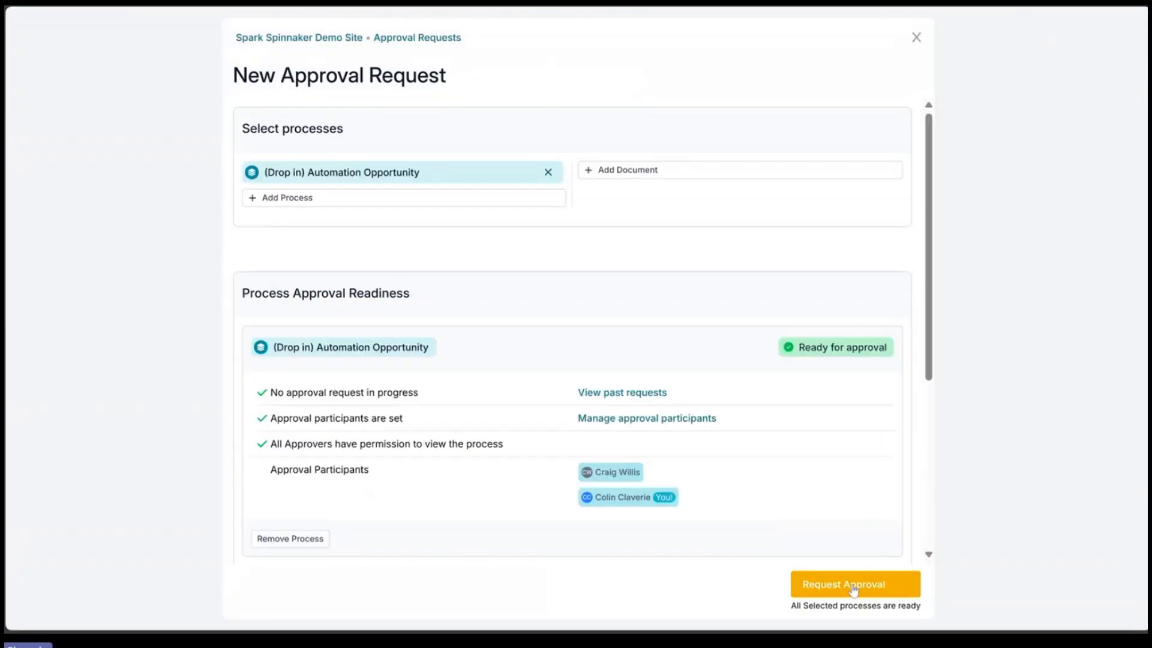
pyautogui.click(851, 589)
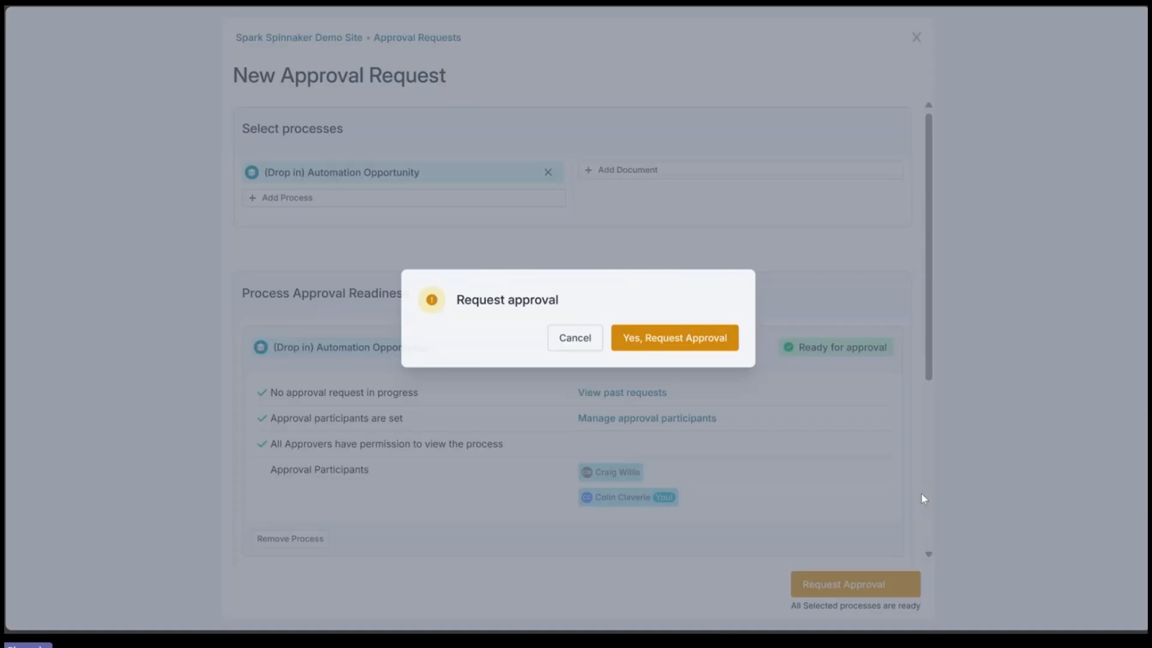
pyautogui.click(654, 344)
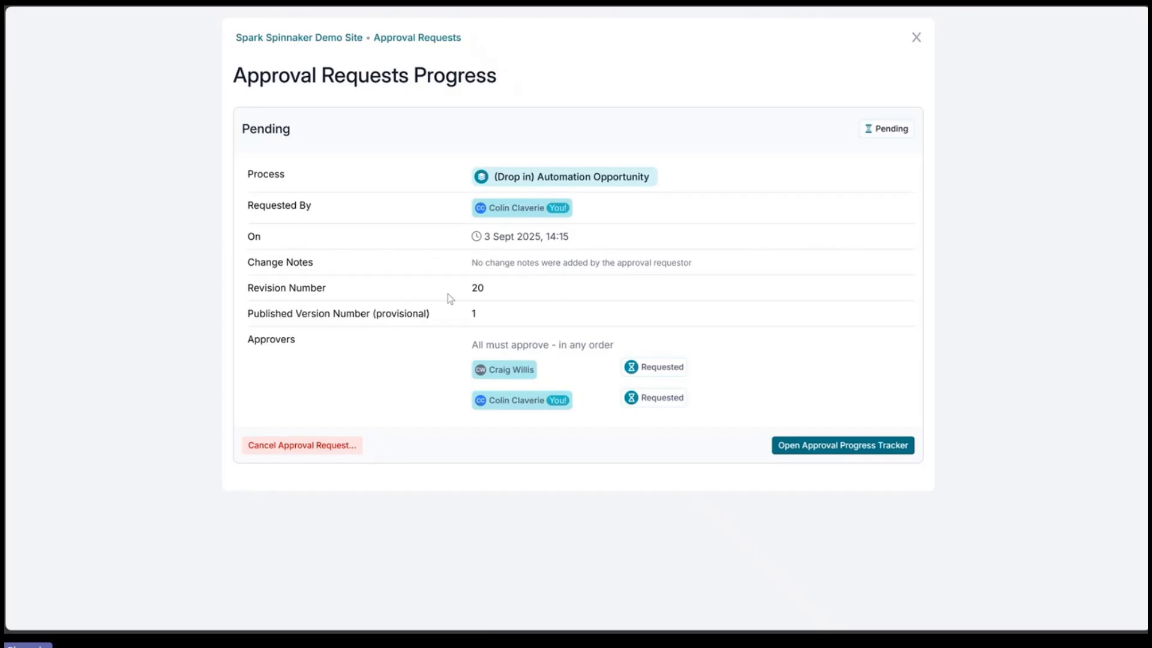
# Step: Cancel the pending approval request and confirm the cancellation
pyautogui.moveTo(472, 261); pyautogui.dragTo(582, 262)
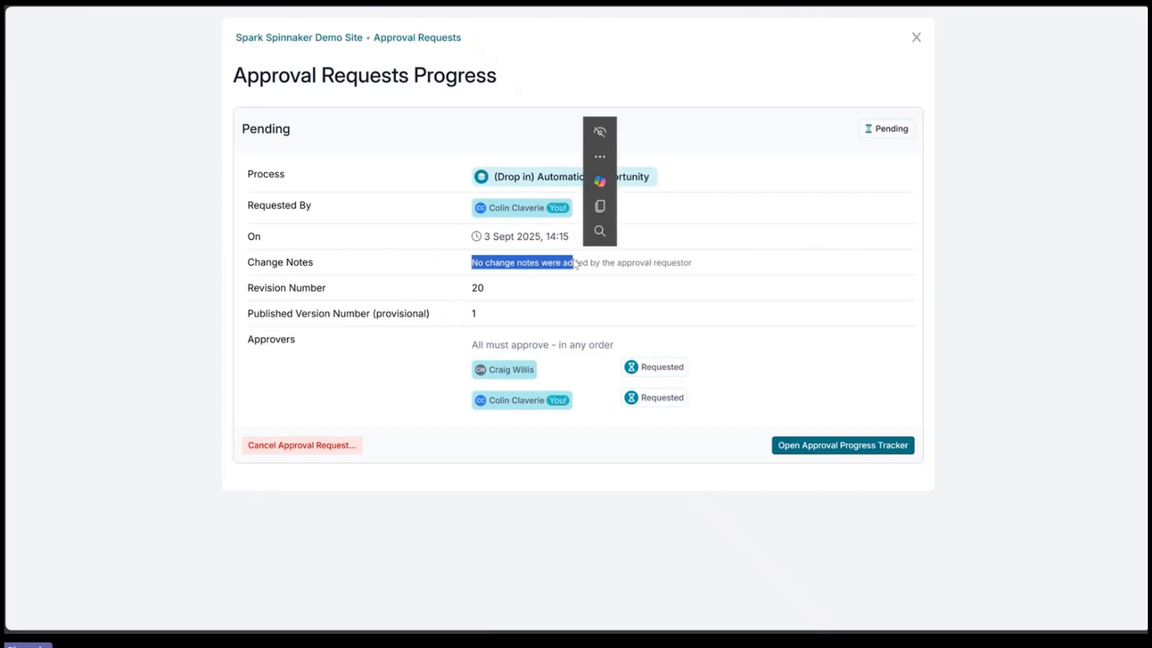
pyautogui.click(603, 329)
pyautogui.click(295, 447)
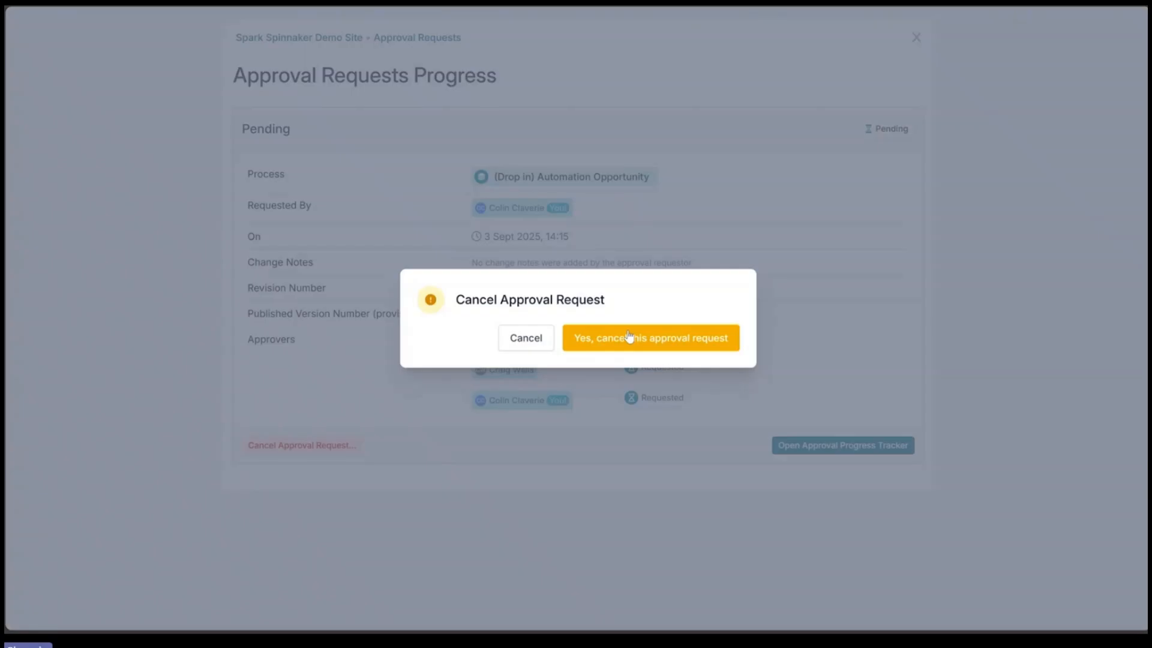
pyautogui.click(664, 340)
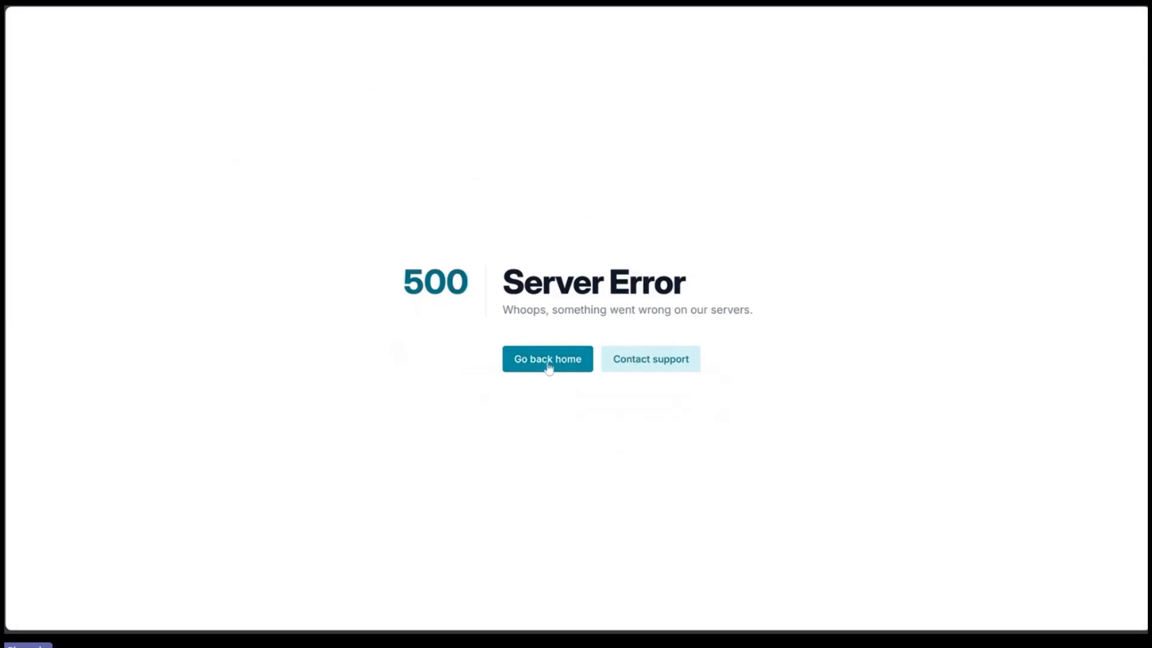
# Step: Leave the server error page and reload the workspace's process home page
pyautogui.click(548, 360)
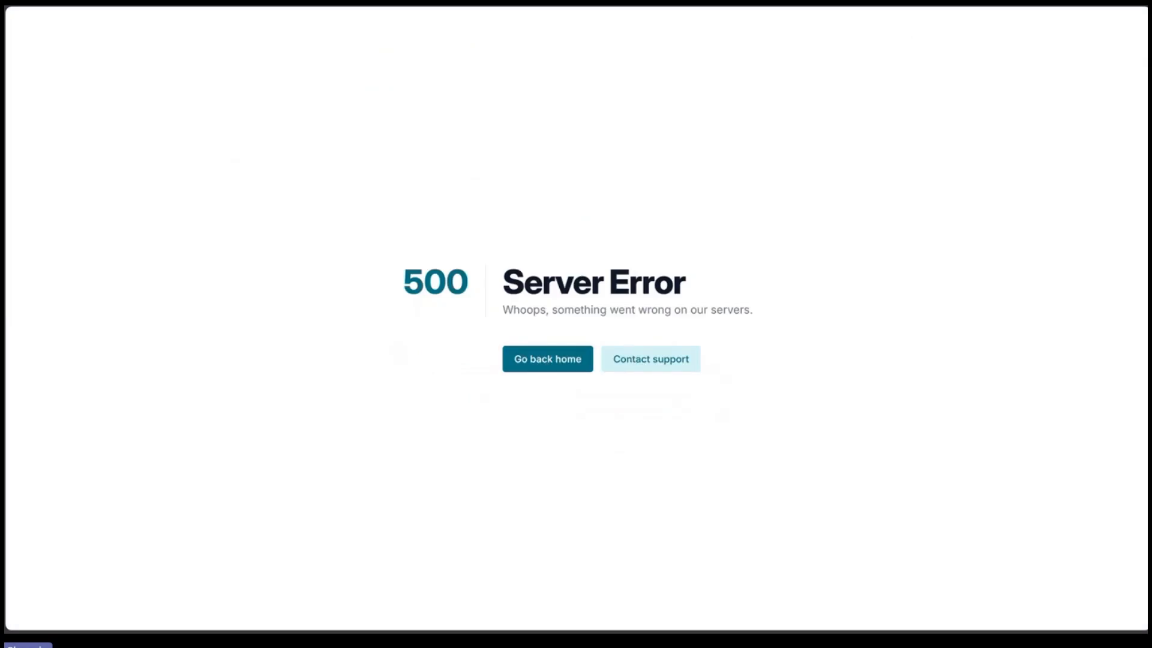
pyautogui.click(797, 6)
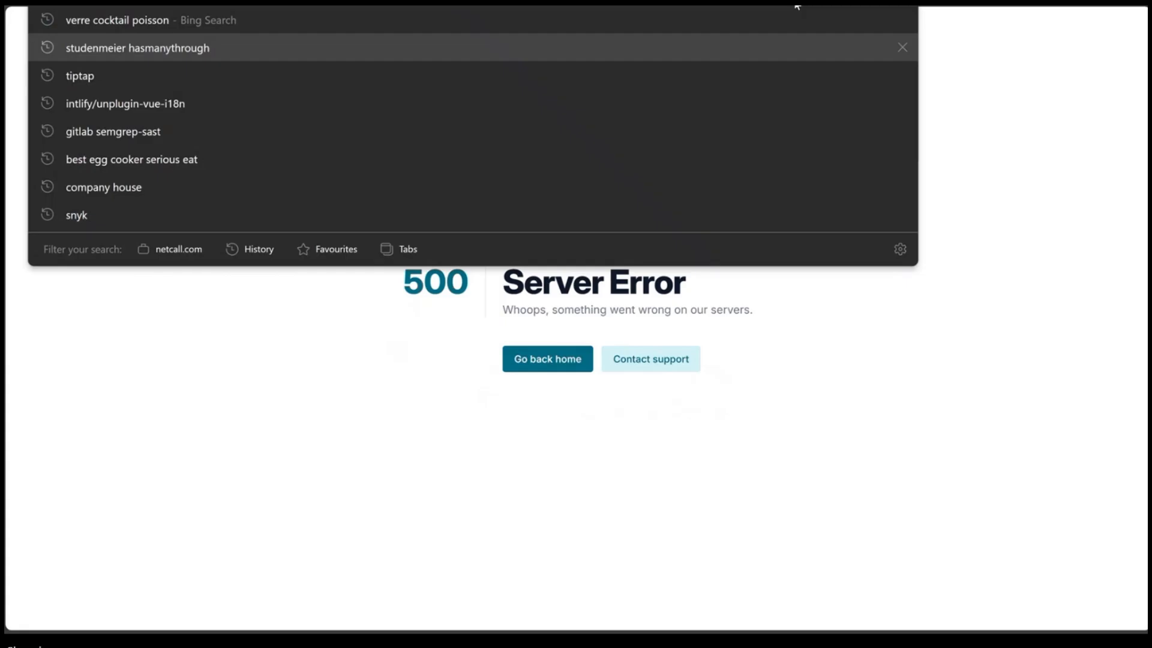
pyautogui.press('Return')
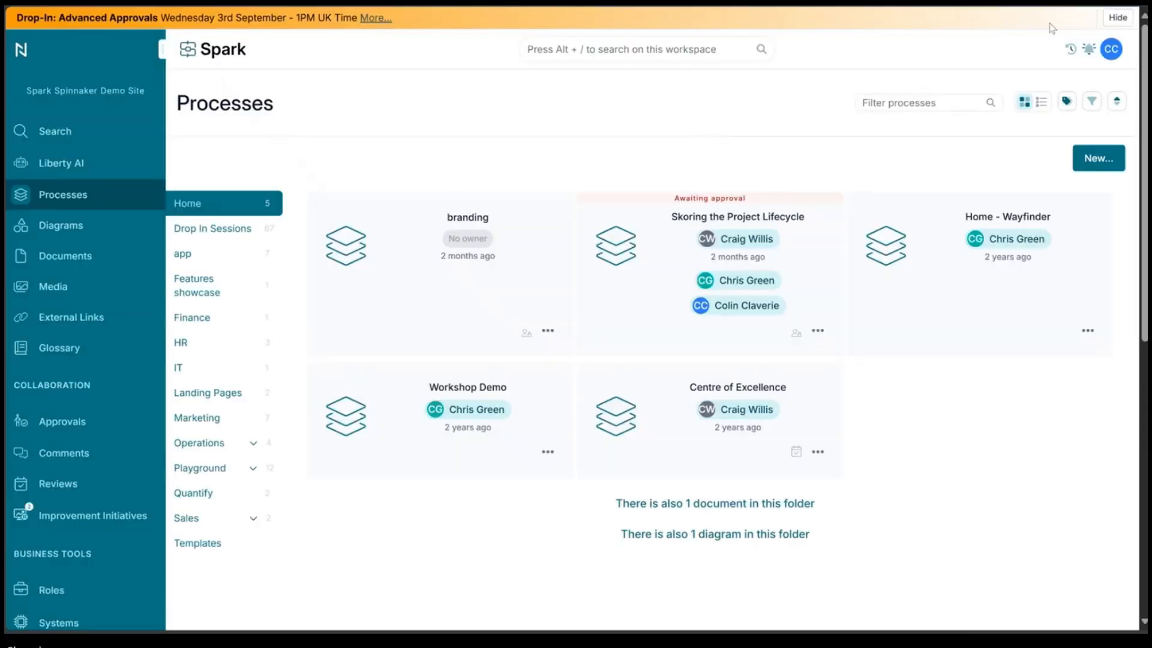
# Step: Open the (Drop in) Automation Opportunity process from recently visited items and open its version history
pyautogui.click(1069, 51)
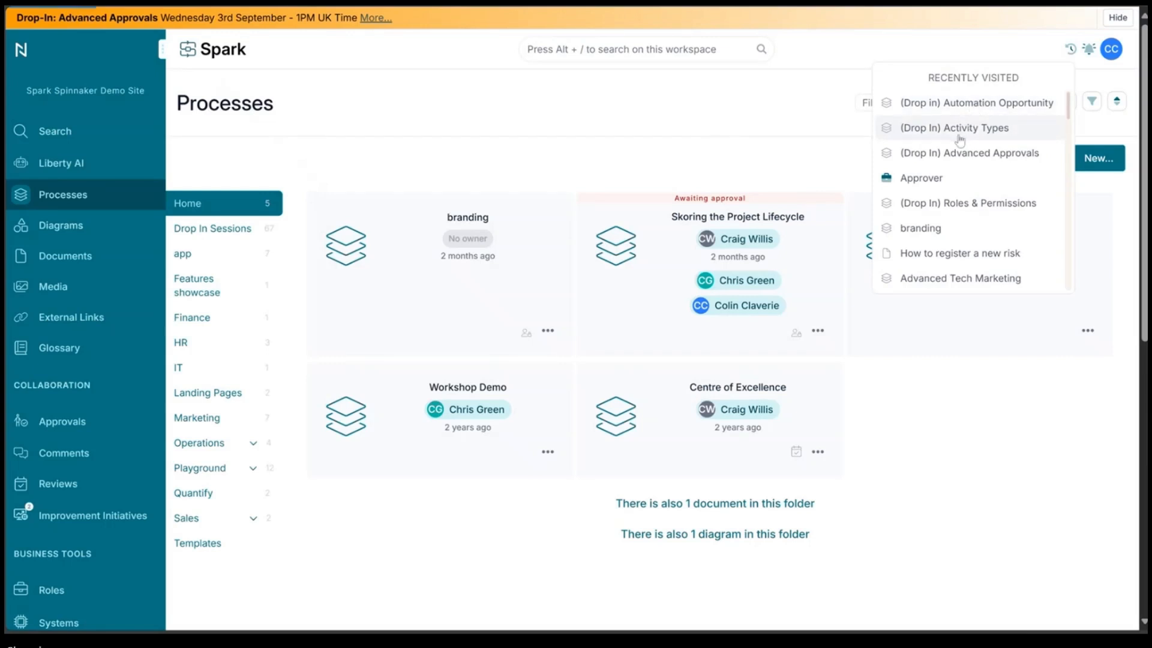
pyautogui.click(960, 137)
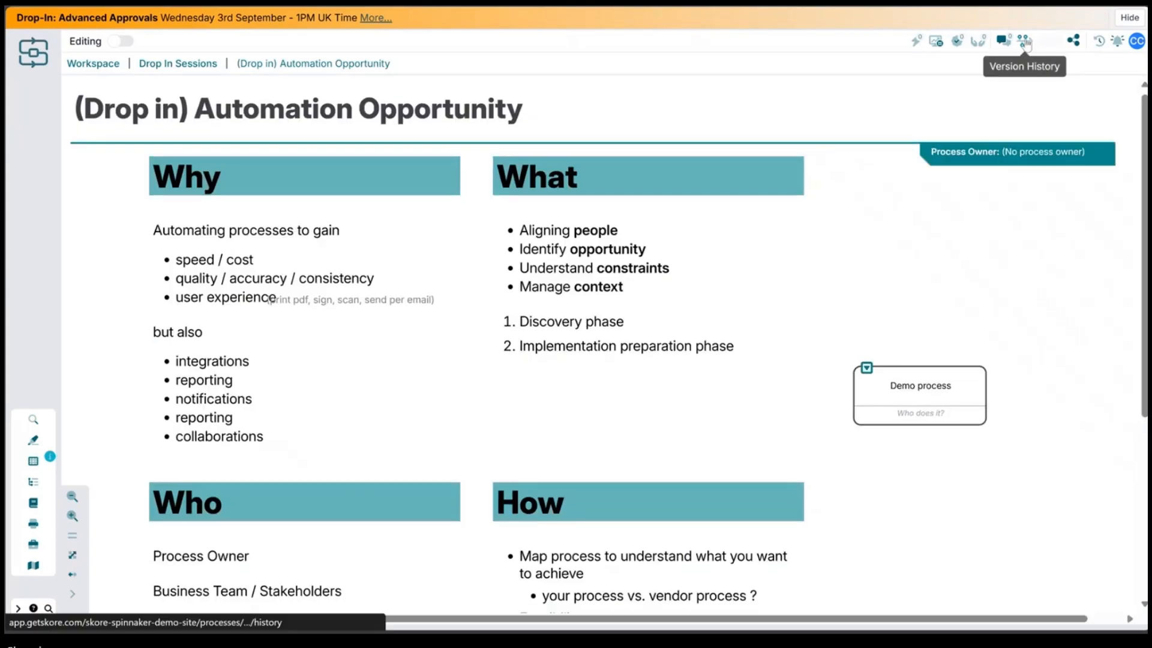
pyautogui.click(998, 149)
pyautogui.scroll(-1, 861, 228)
pyautogui.scroll(1, 876, 252)
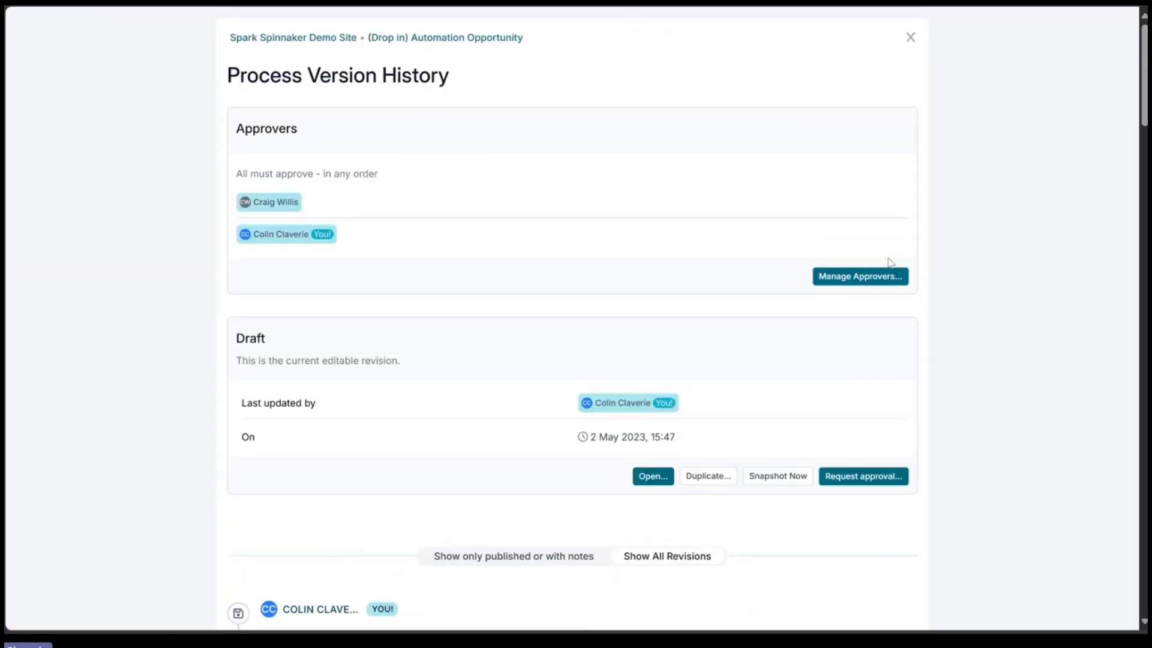
pyautogui.scroll(-4, 896, 285)
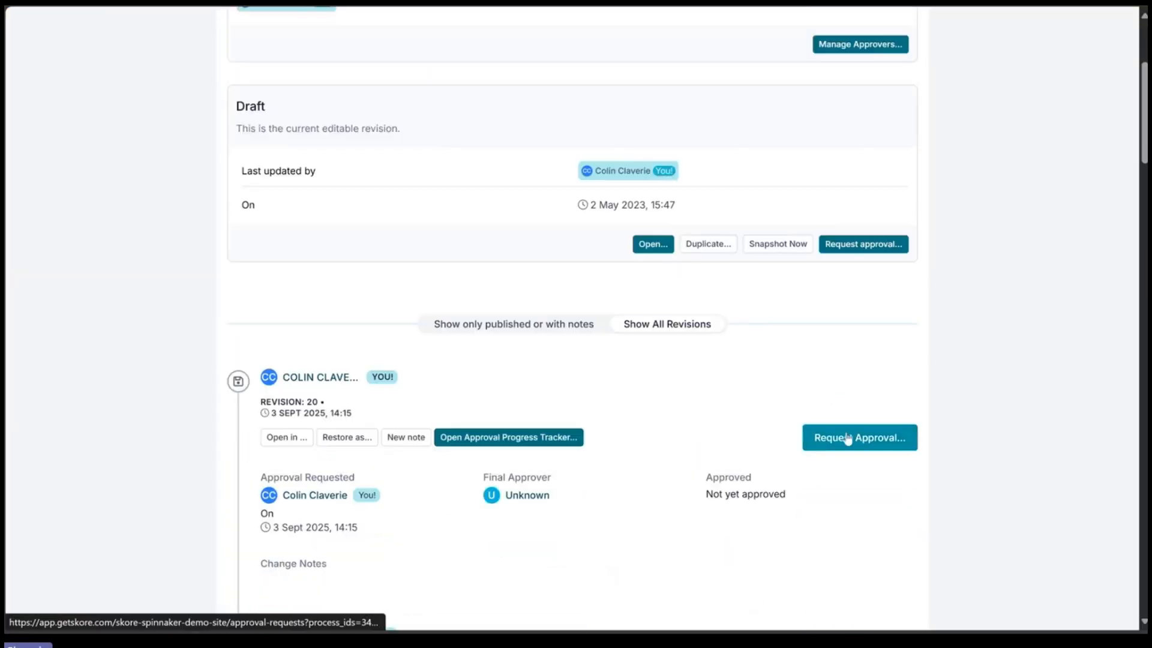
# Step: Request approval for the draft with the change note "this is the intial publication of the process" and confirm
pyautogui.click(851, 245)
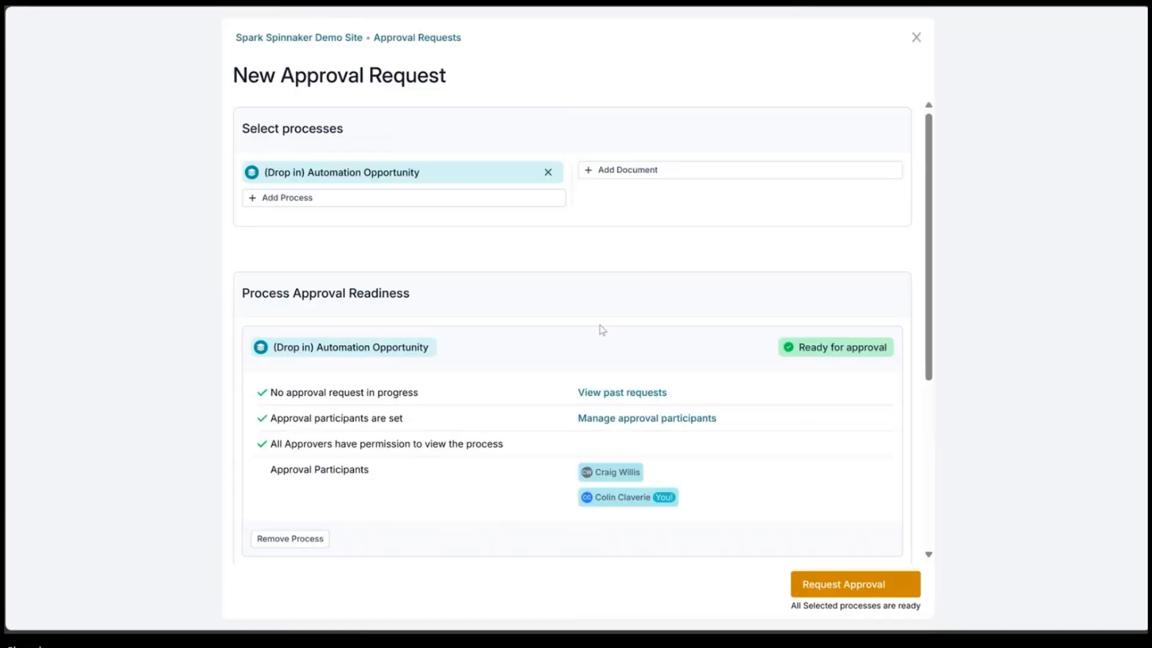
pyautogui.scroll(-4, 594, 336)
pyautogui.scroll(-1, 372, 375)
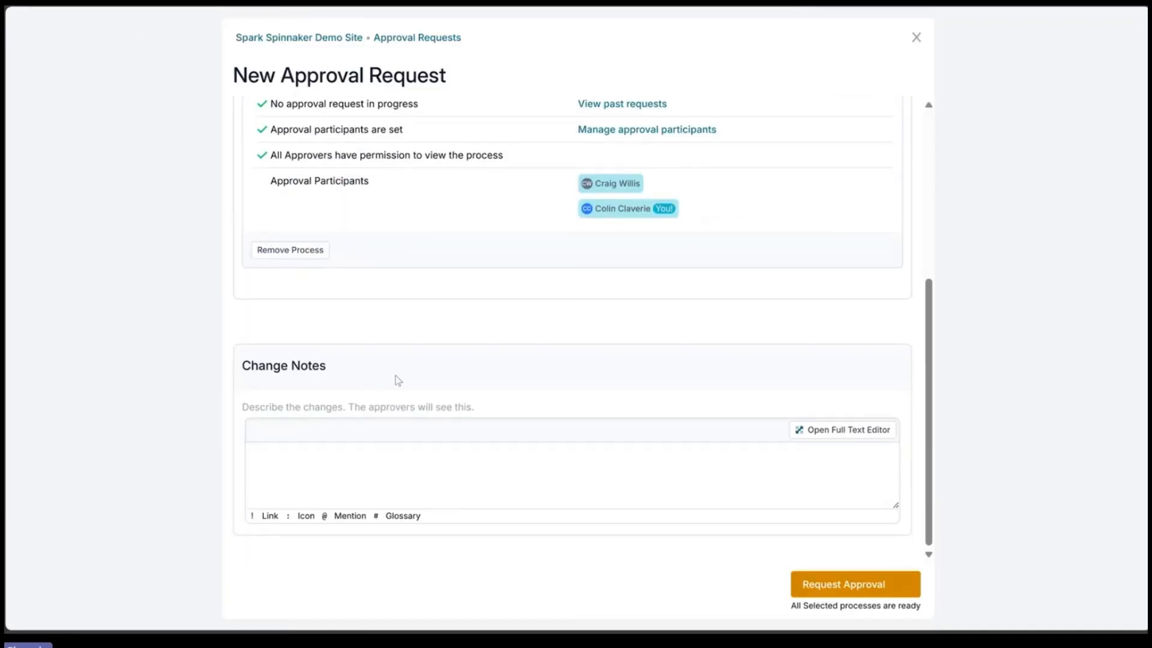
pyautogui.click(396, 477)
pyautogui.write('this is the intiial publication of the process')
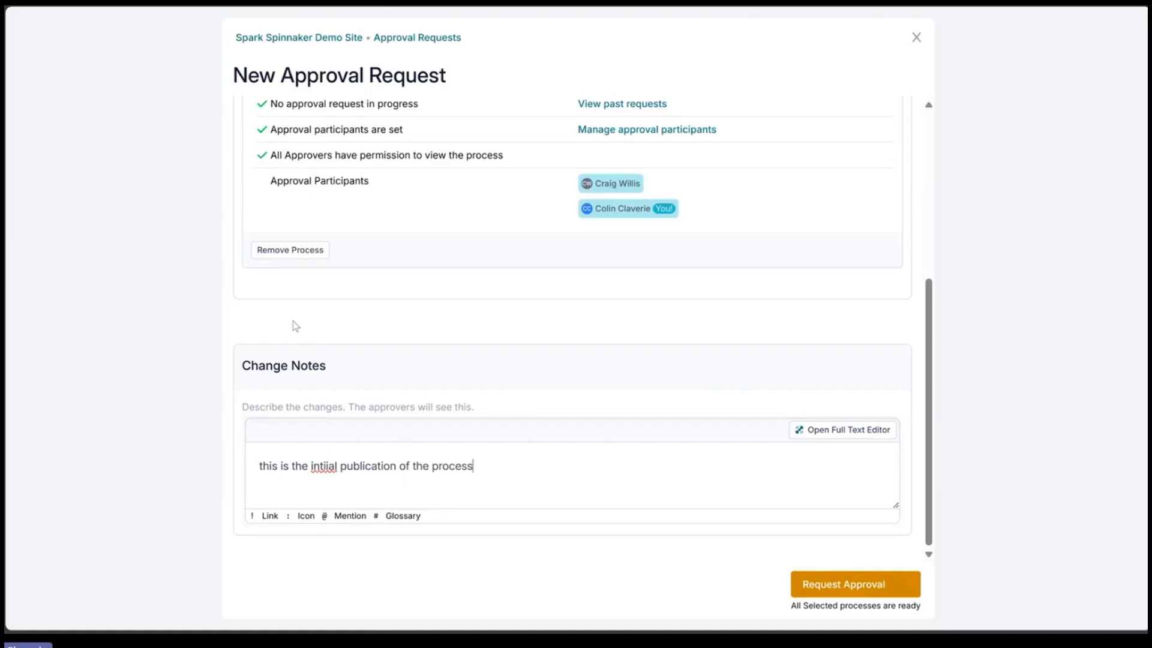
pyautogui.scroll(3, 545, 239)
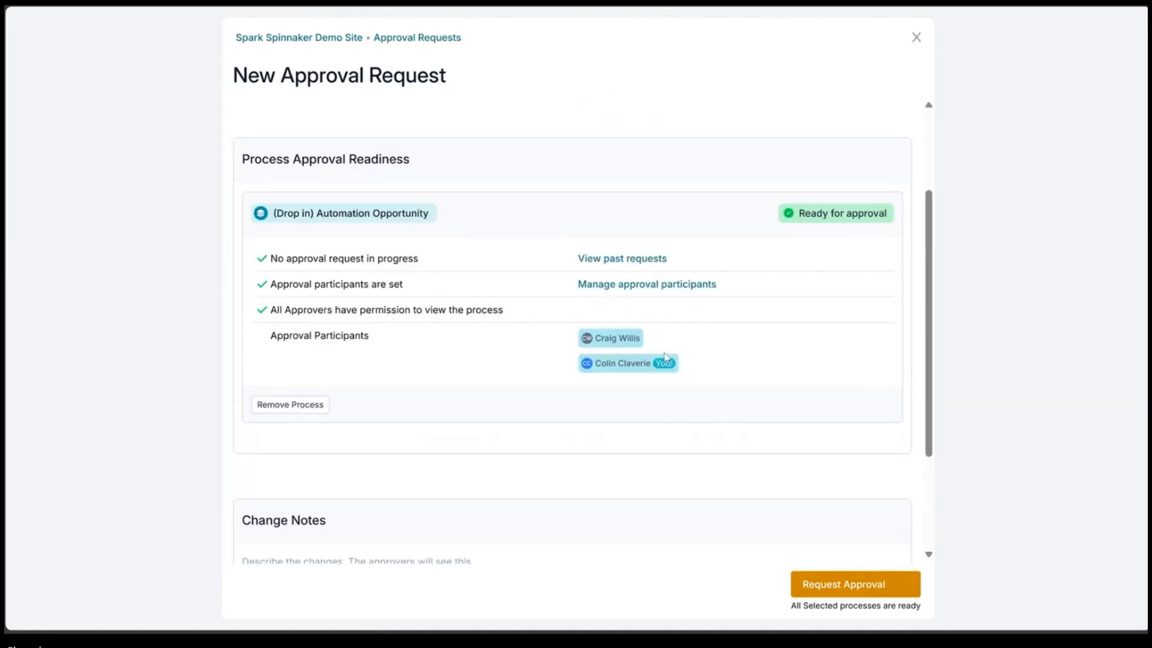
pyautogui.scroll(-3, 716, 373)
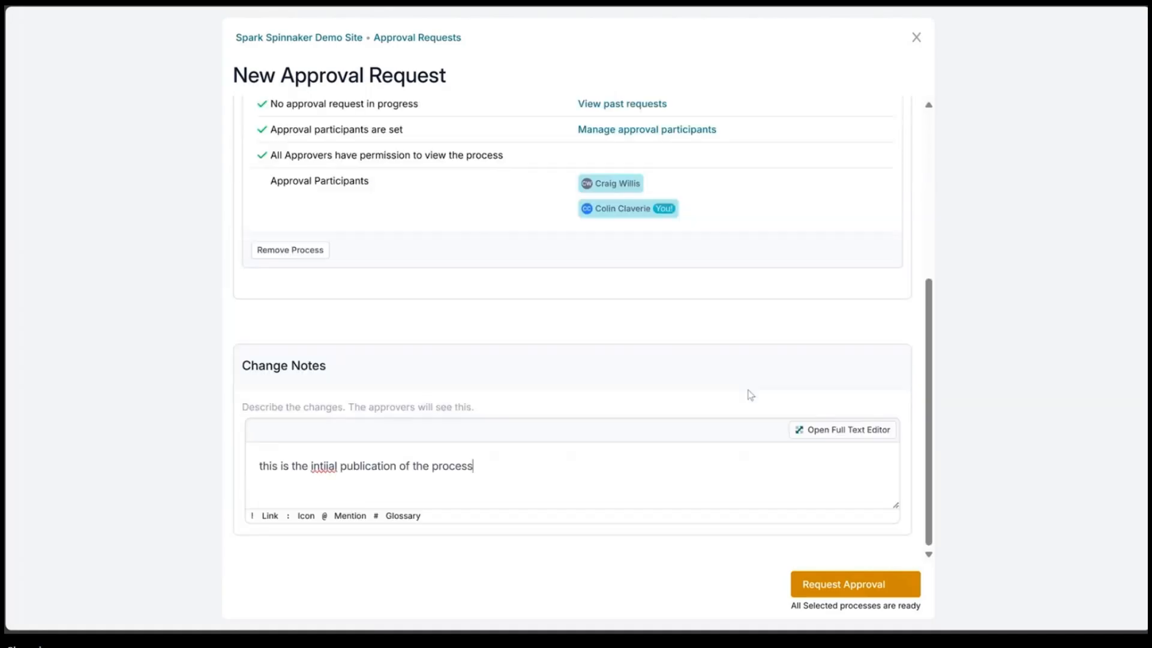
pyautogui.click(850, 591)
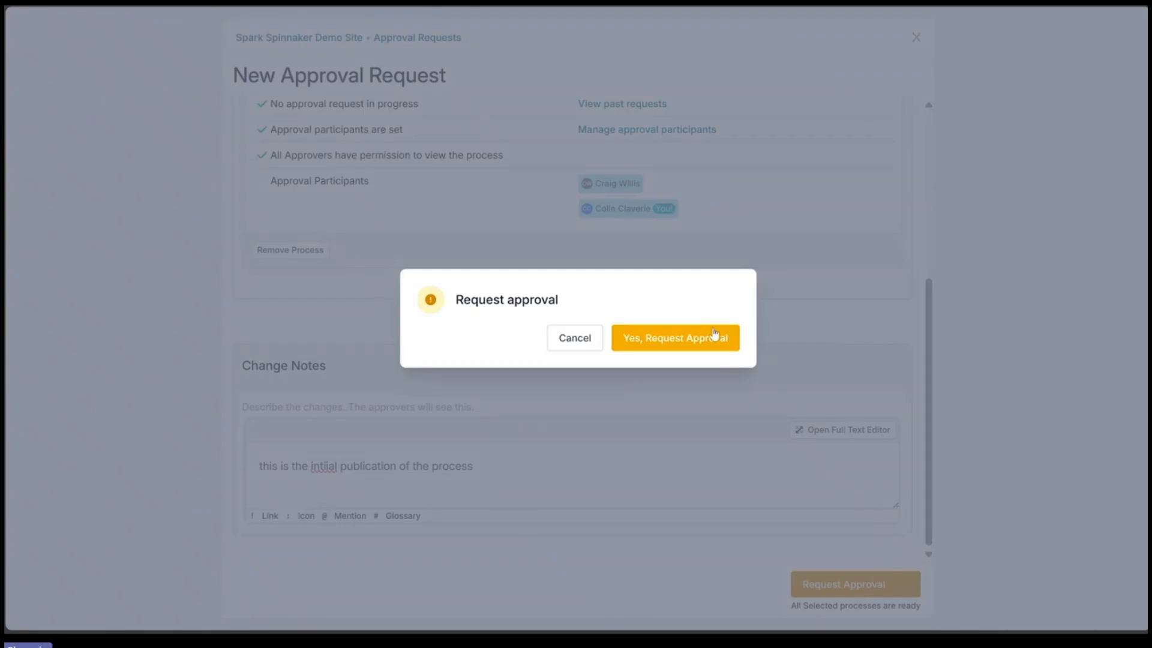
pyautogui.click(712, 335)
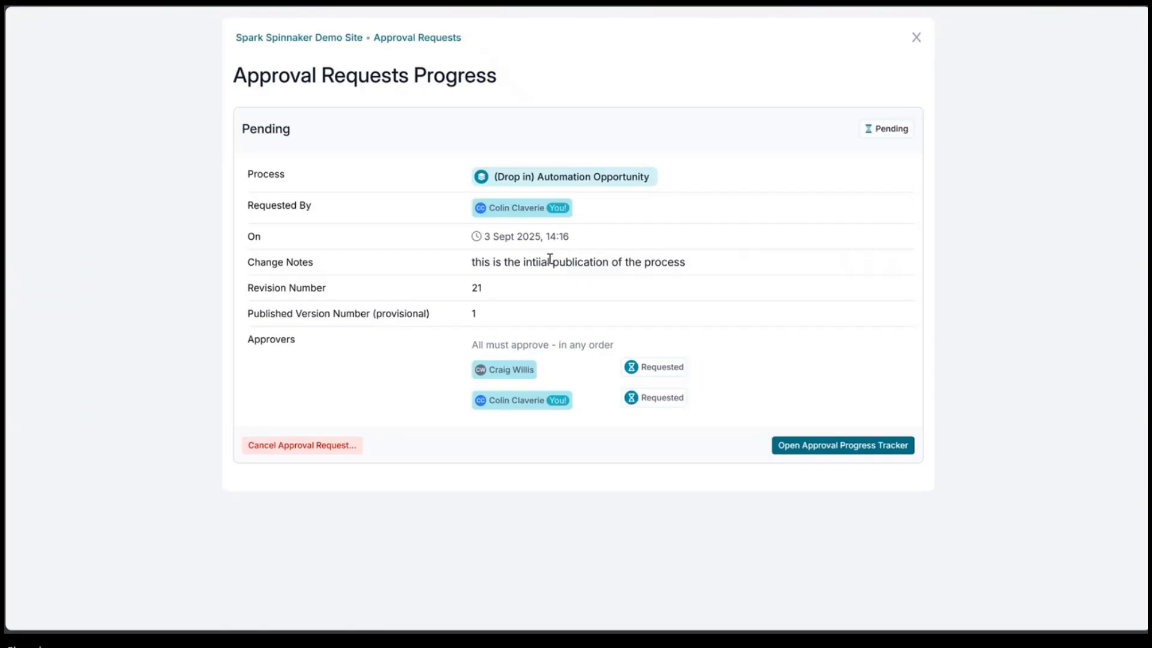
# Step: Review the pending approval request's change notes and approver statuses, refreshing the page
pyautogui.moveTo(472, 262); pyautogui.dragTo(596, 261)
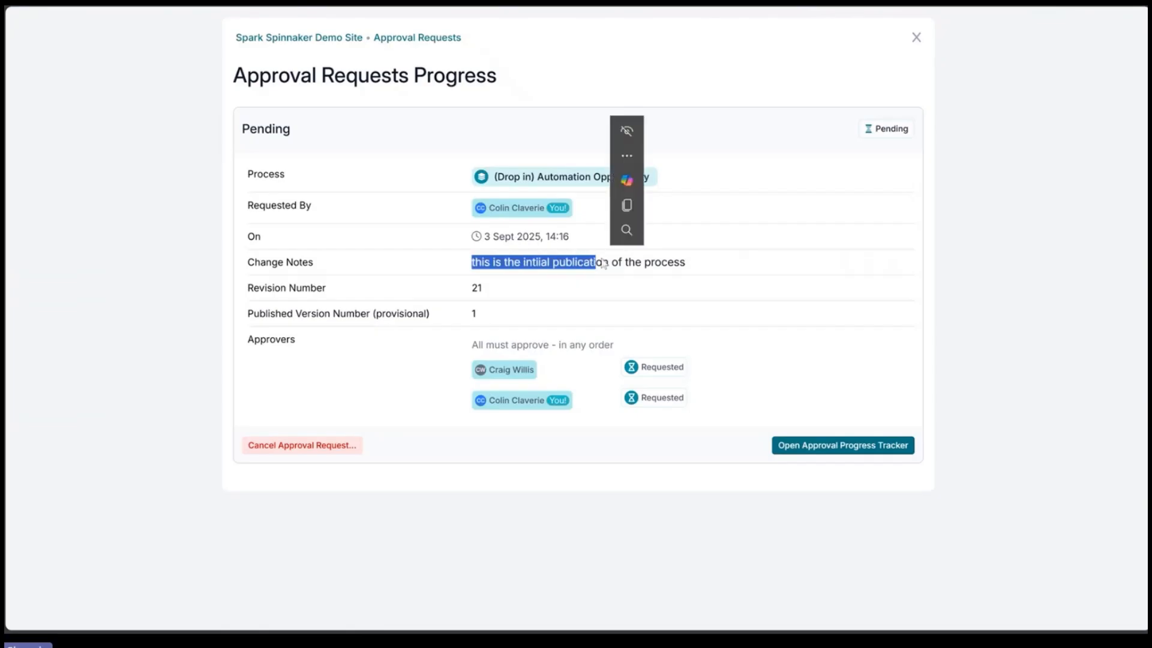
pyautogui.click(618, 335)
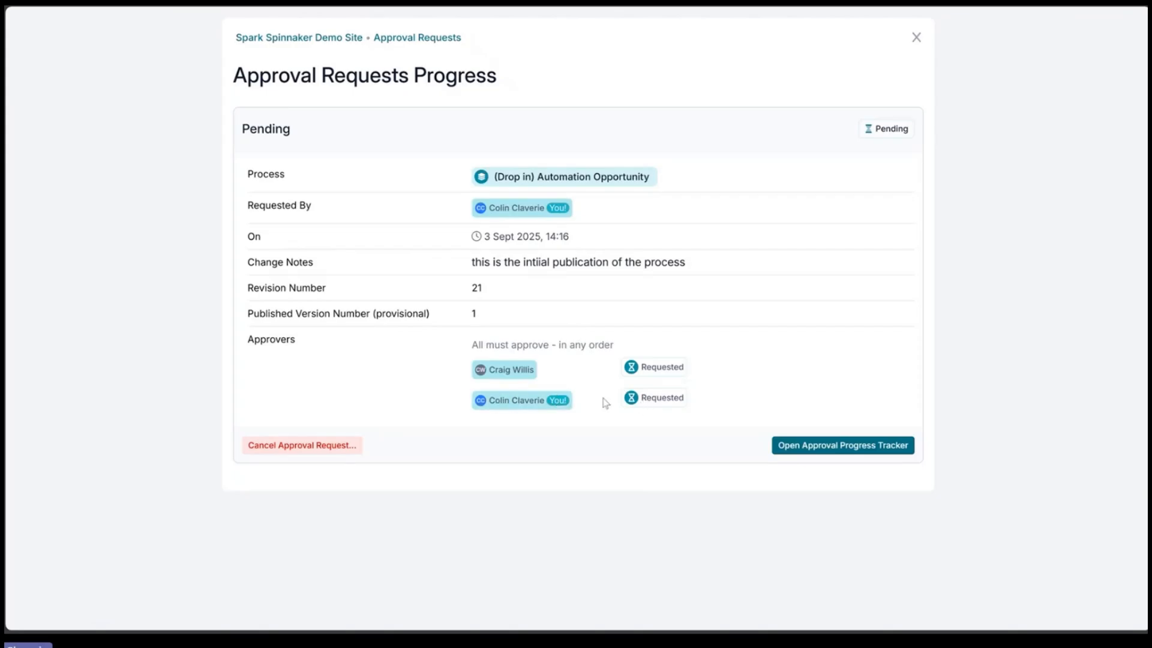
pyautogui.doubleClick(656, 401)
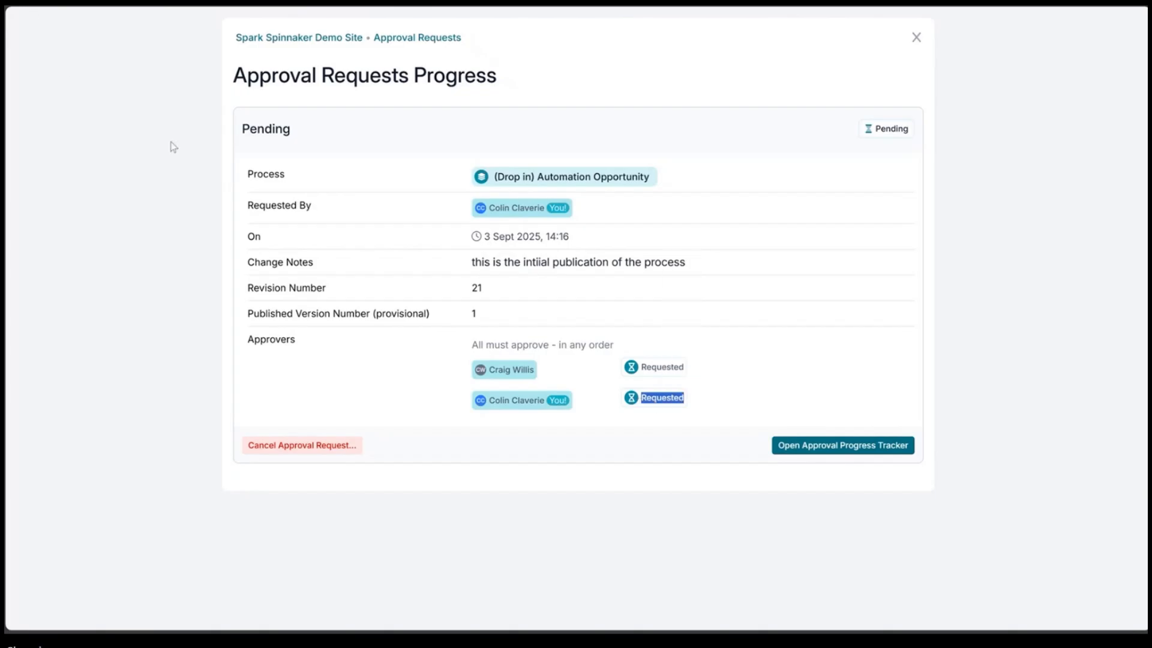
pyautogui.press('F5')
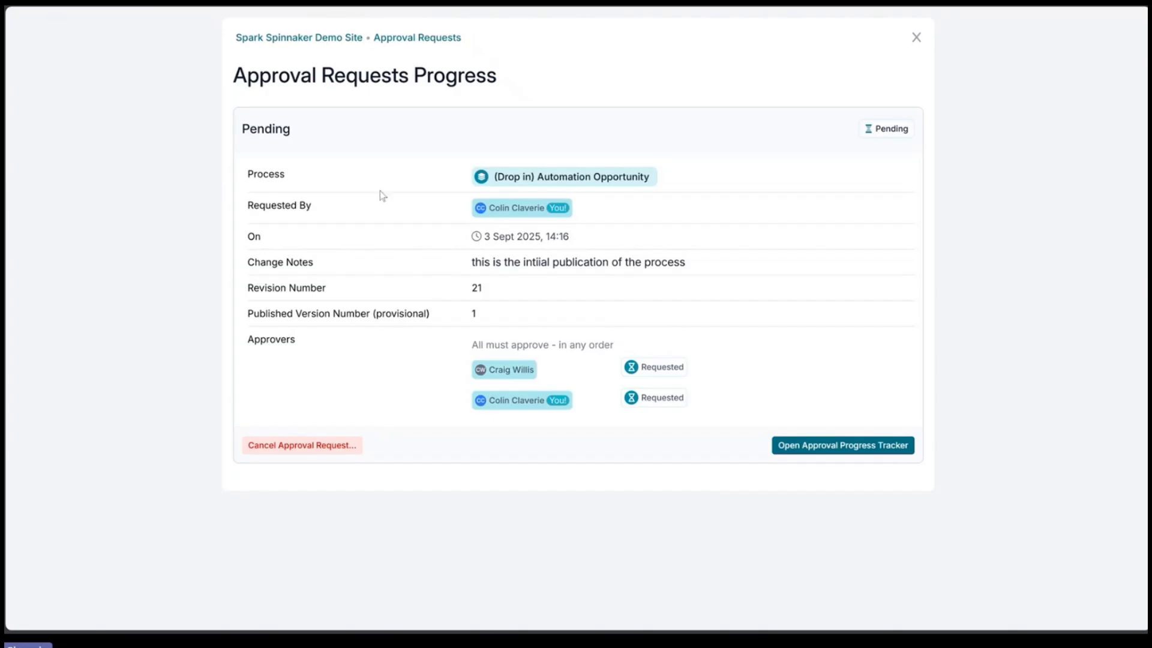
# Step: Switch to the Spark Spinnaker Demo Site tab, open the (Drop In) Advanced Approvals process and browse its approval diagram
pyautogui.moveTo(5, 79)
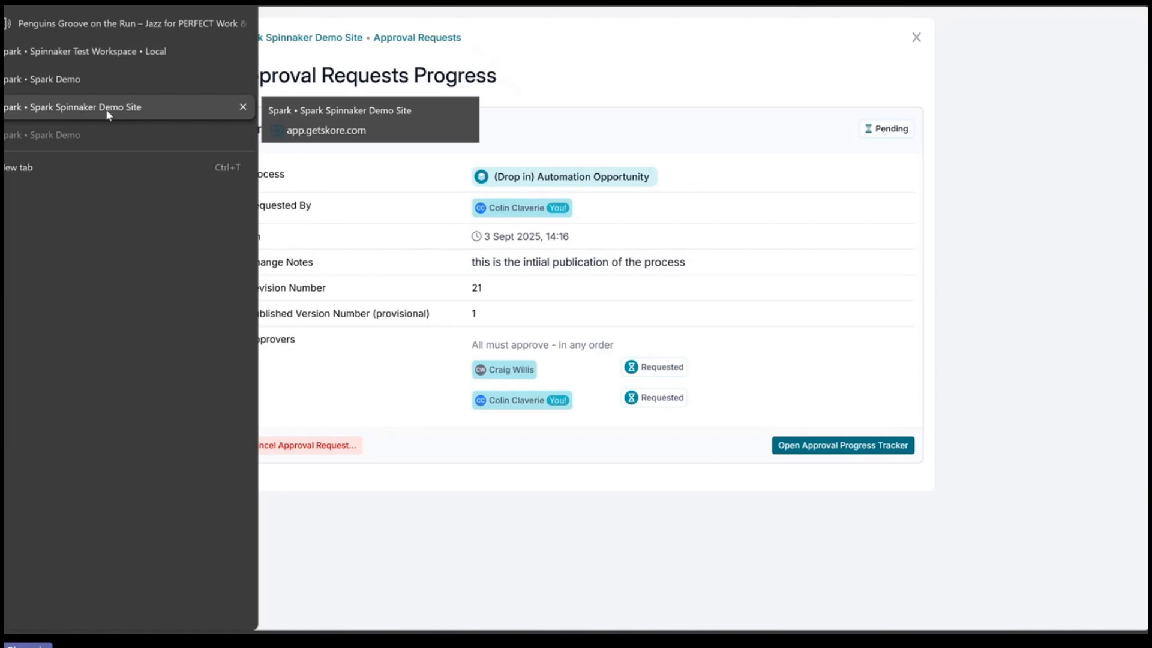
pyautogui.click(265, 42)
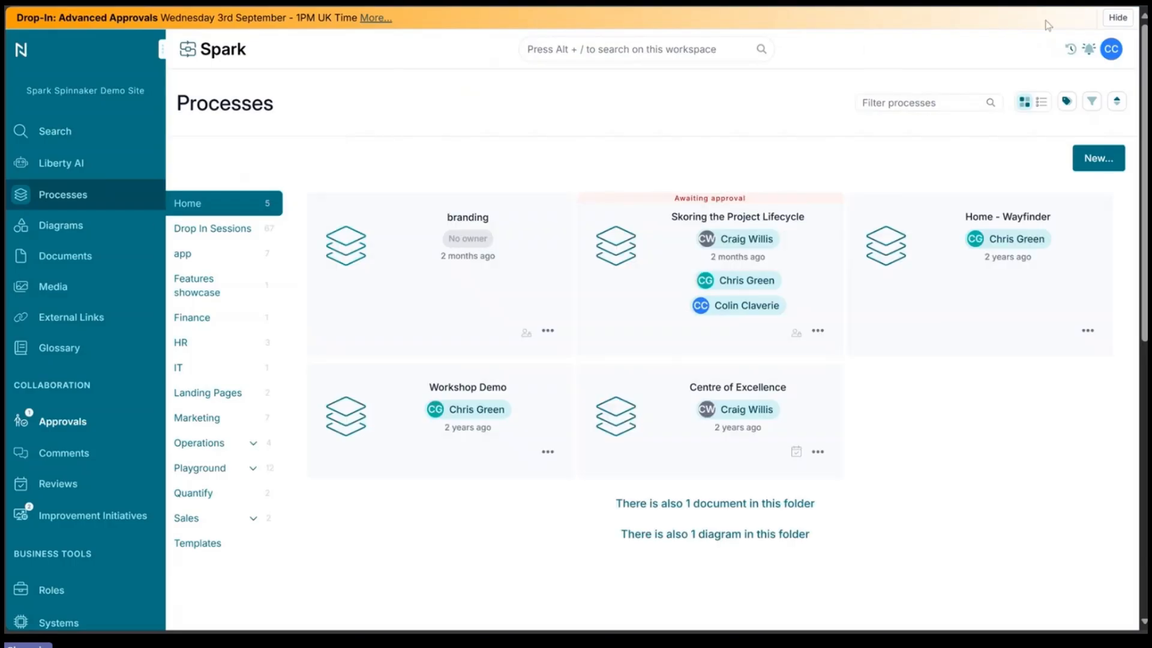
pyautogui.click(1071, 48)
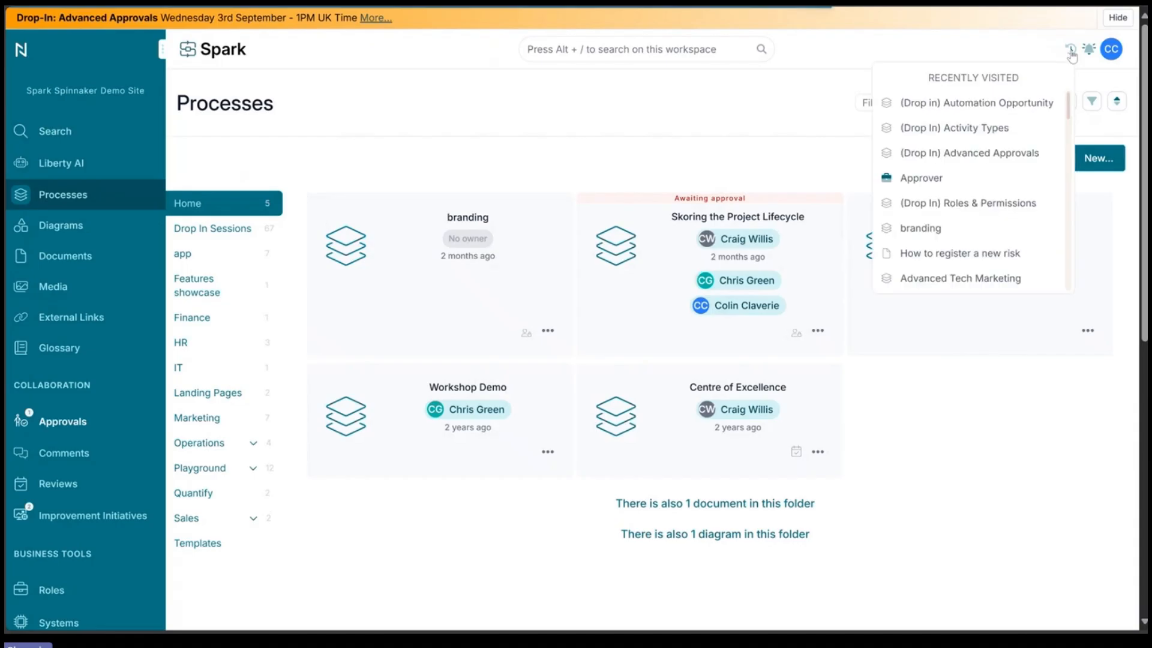
pyautogui.click(1017, 160)
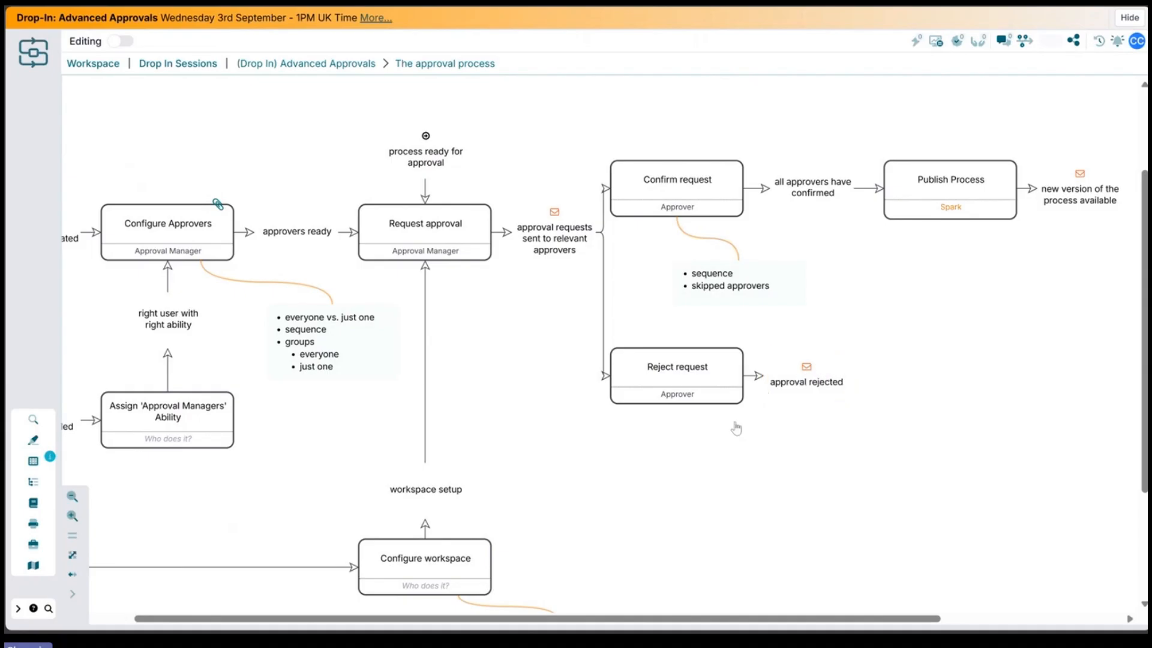
pyautogui.hscroll(-3, 720, 461)
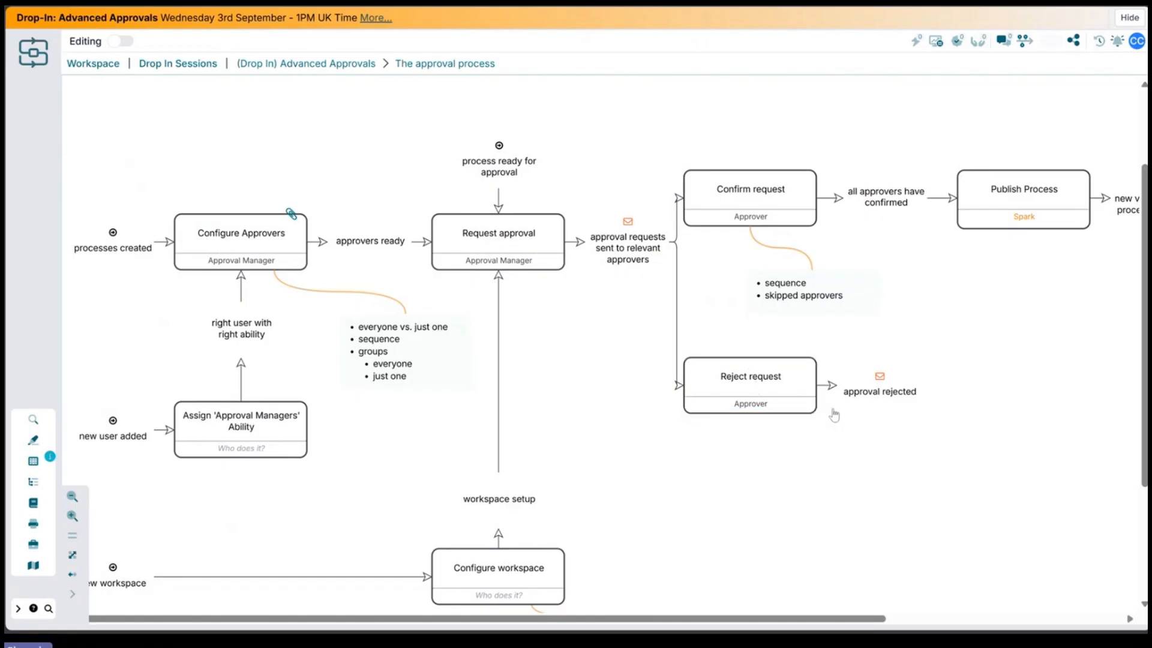
pyautogui.moveTo(835, 416); pyautogui.dragTo(786, 505)
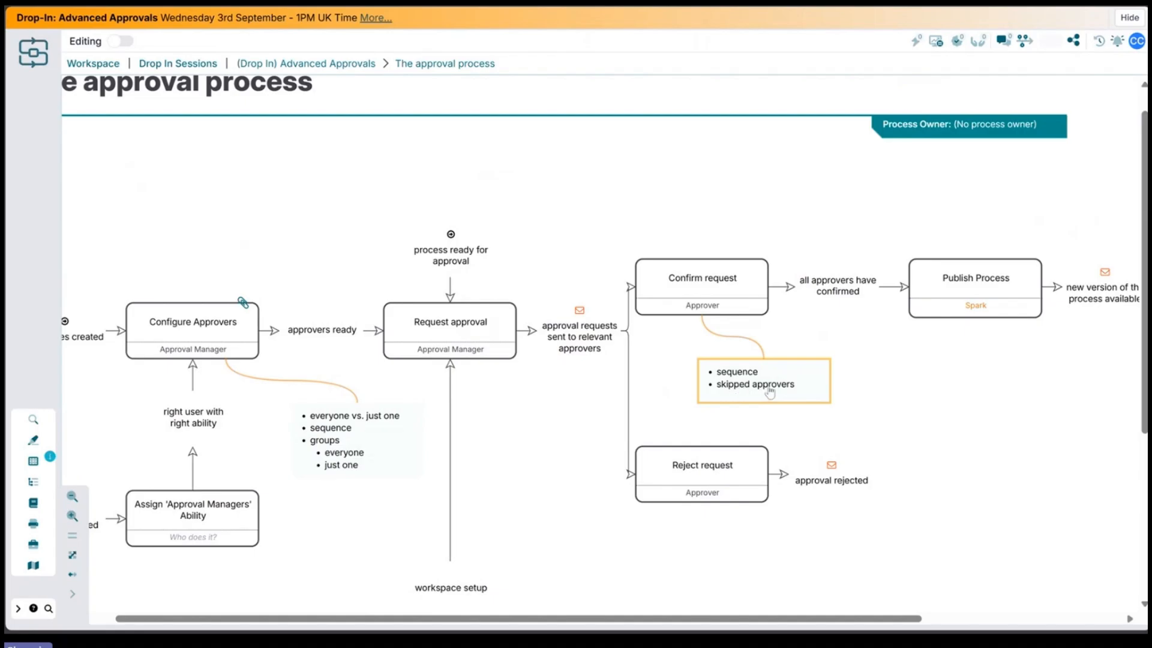
pyautogui.moveTo(888, 380); pyautogui.dragTo(843, 391)
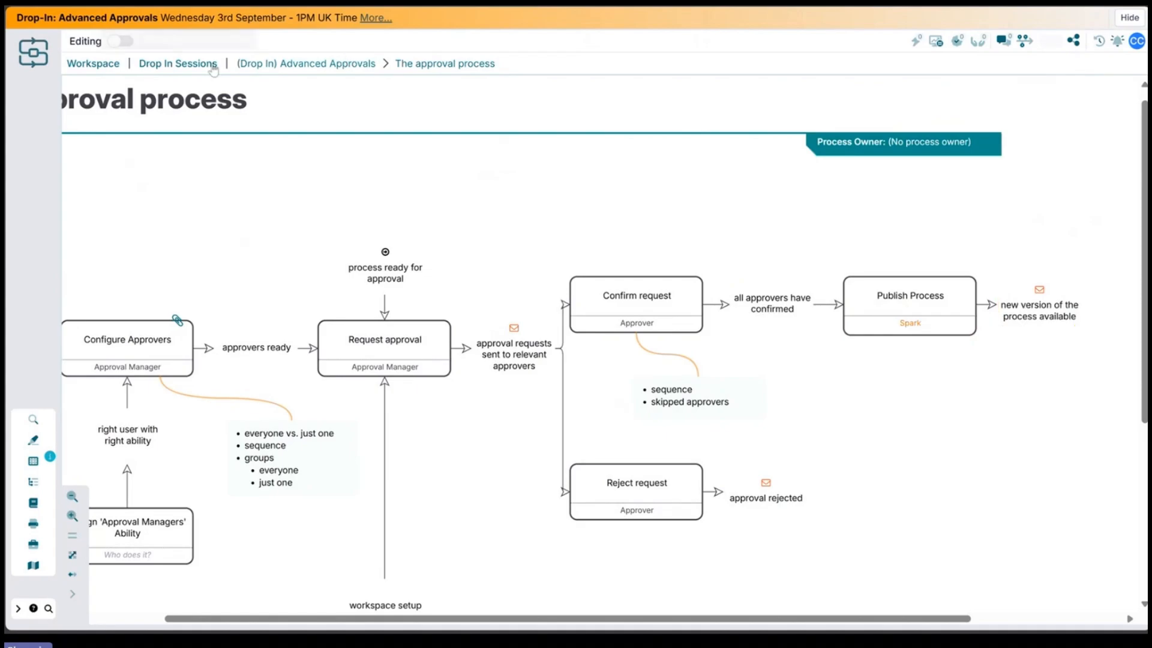
# Step: Return to the workspace and open the Spark Demo workspace's process list
pyautogui.click(103, 71)
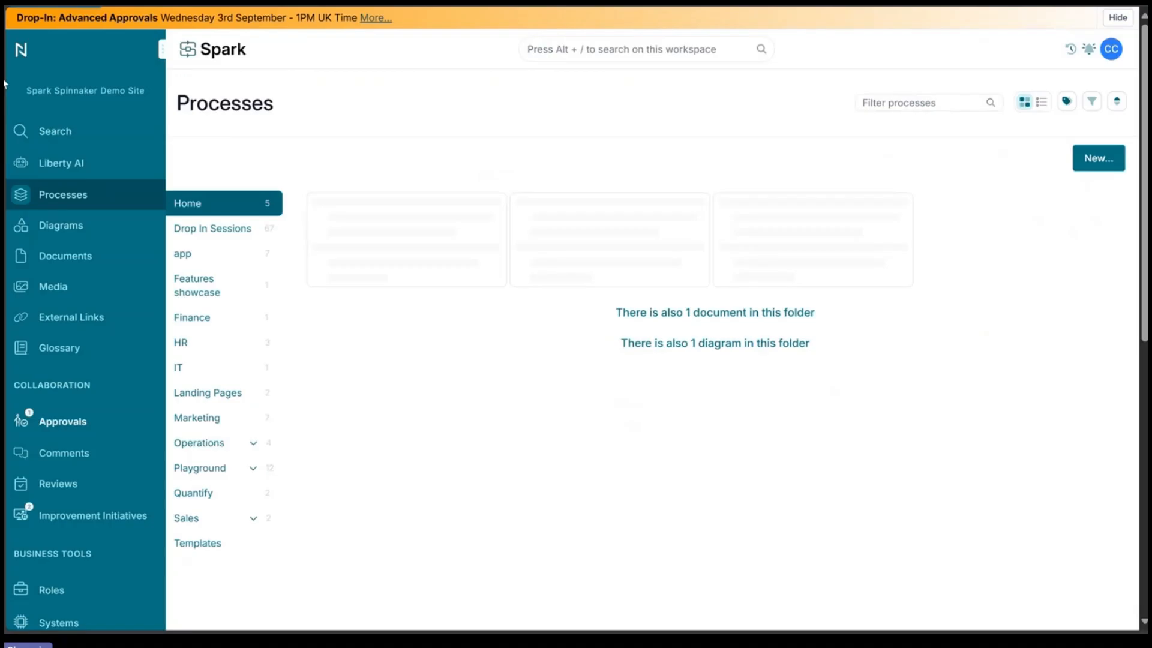
pyautogui.click(30, 81)
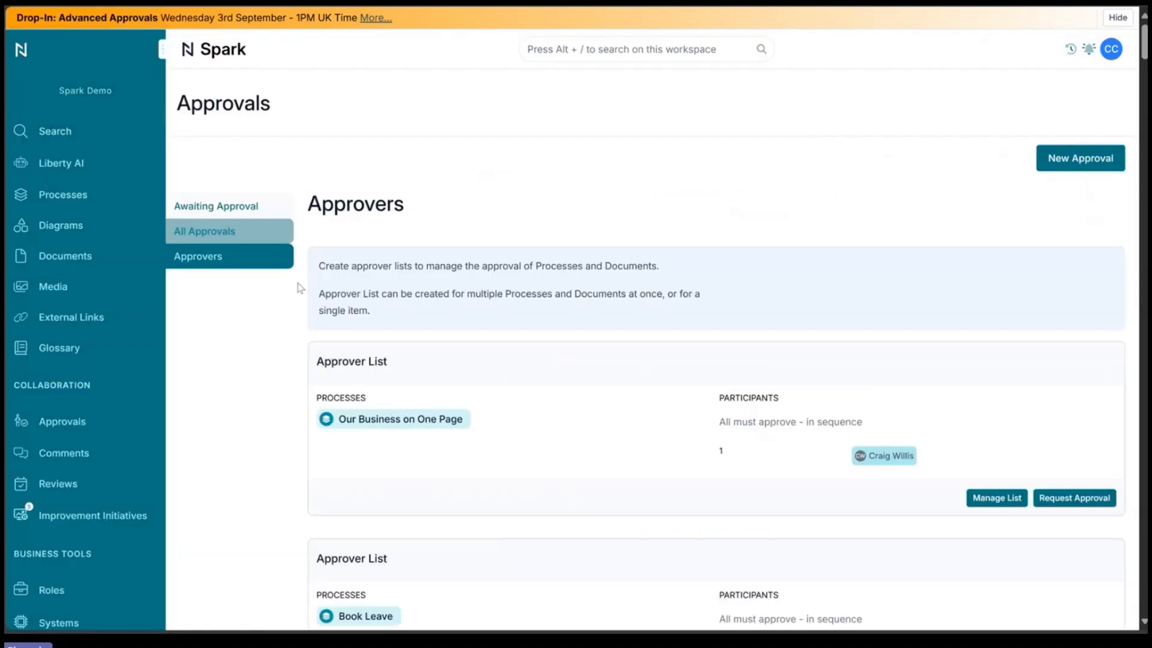
pyautogui.click(77, 189)
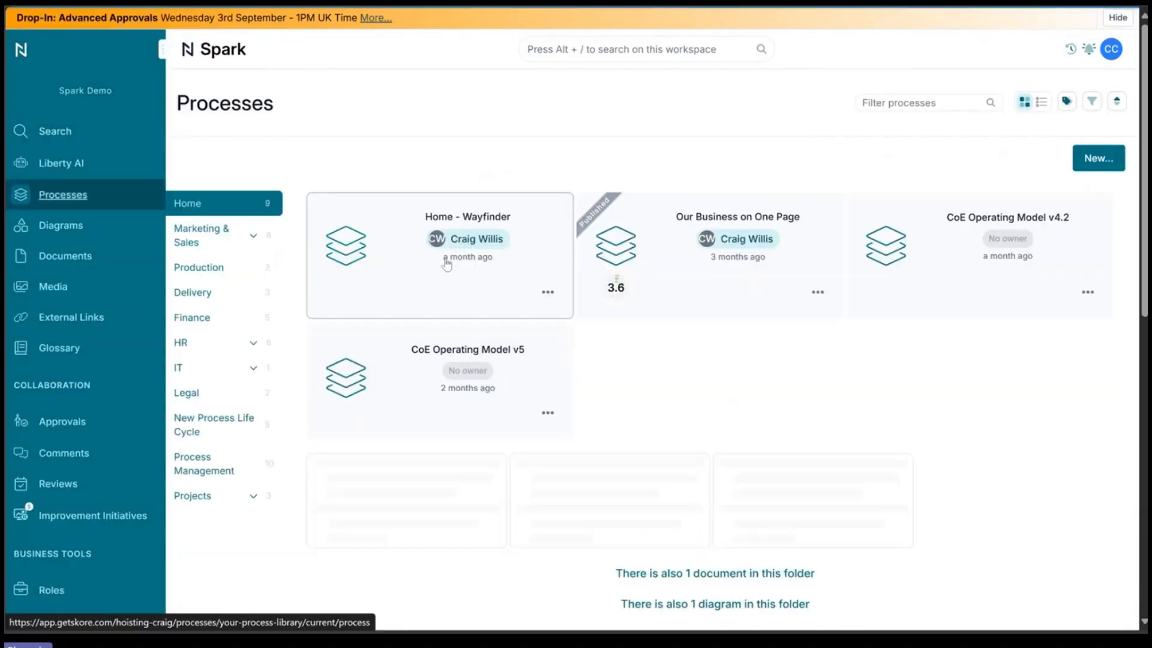